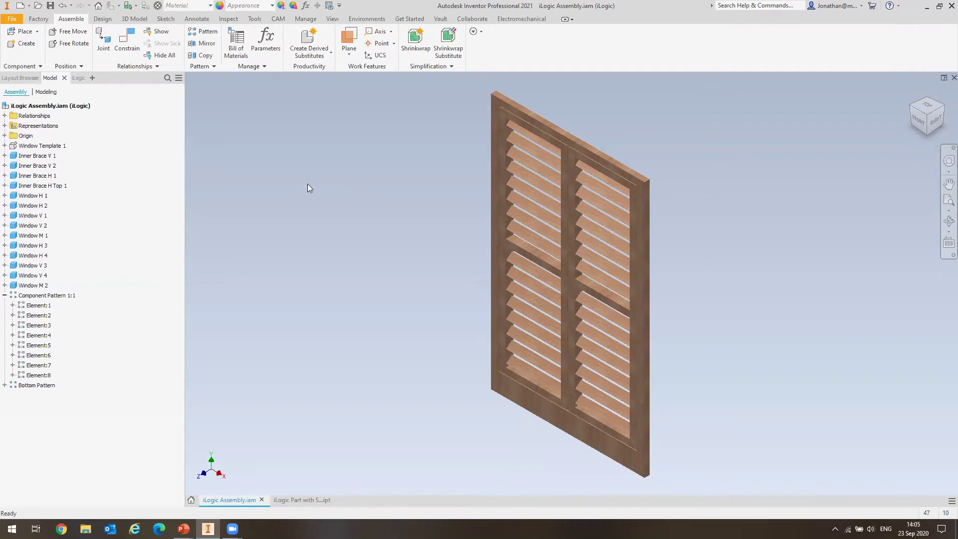
Open the Size Control rule from the assembly's iLogic rules and scroll through its code
{"action": "left_click", "coordinate": [78, 77]}
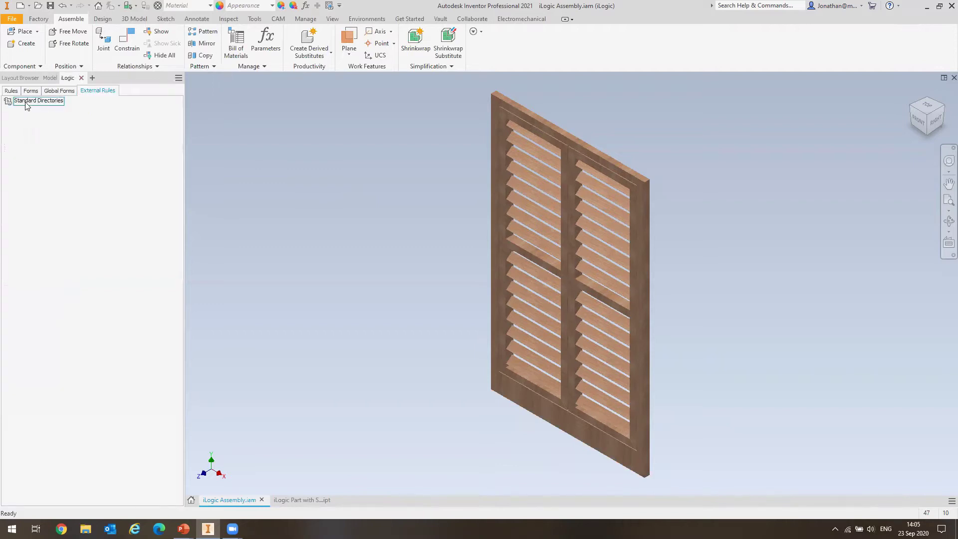
{"action": "left_click", "coordinate": [11, 90]}
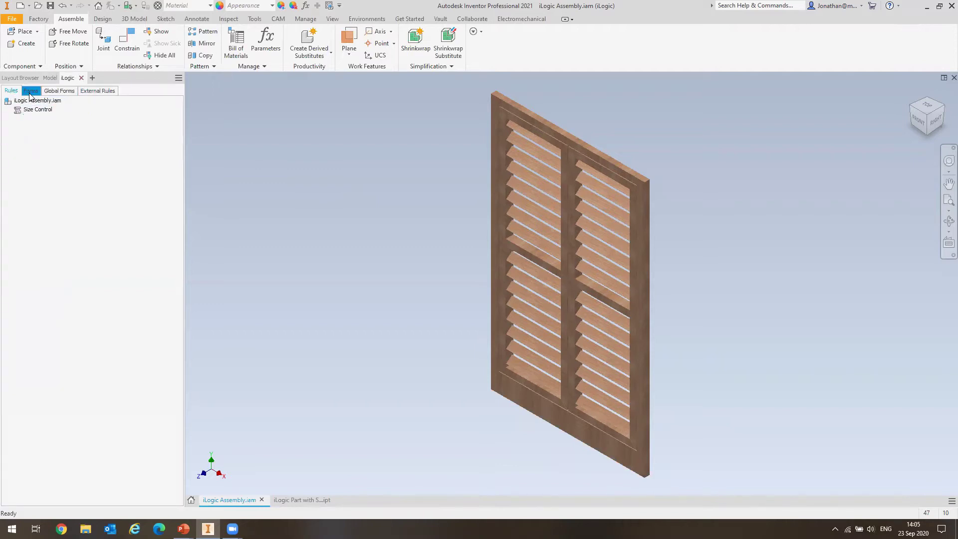
{"action": "right_click", "coordinate": [36, 110]}
{"action": "left_click", "coordinate": [34, 112]}
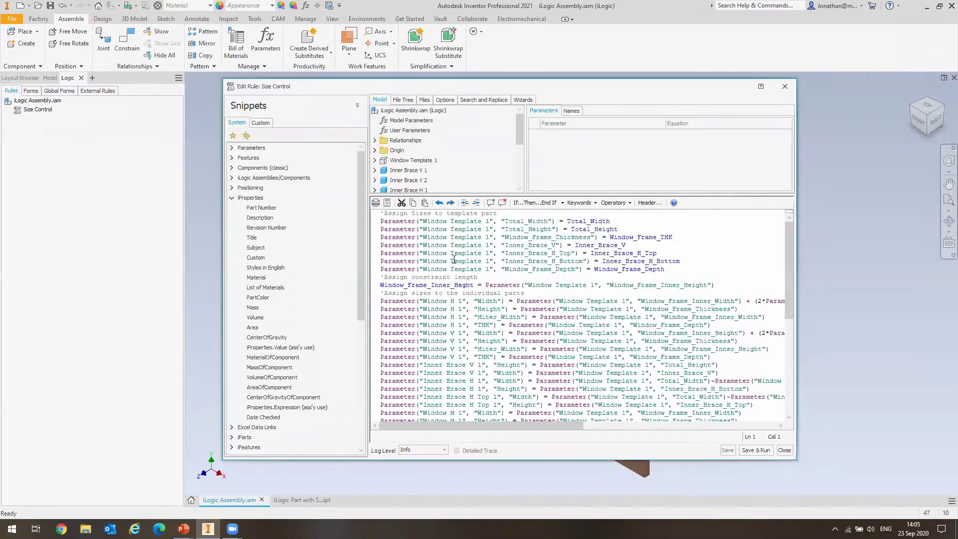
{"action": "scroll", "coordinate": [454, 259], "scroll_direction": "down", "scroll_amount": 8}
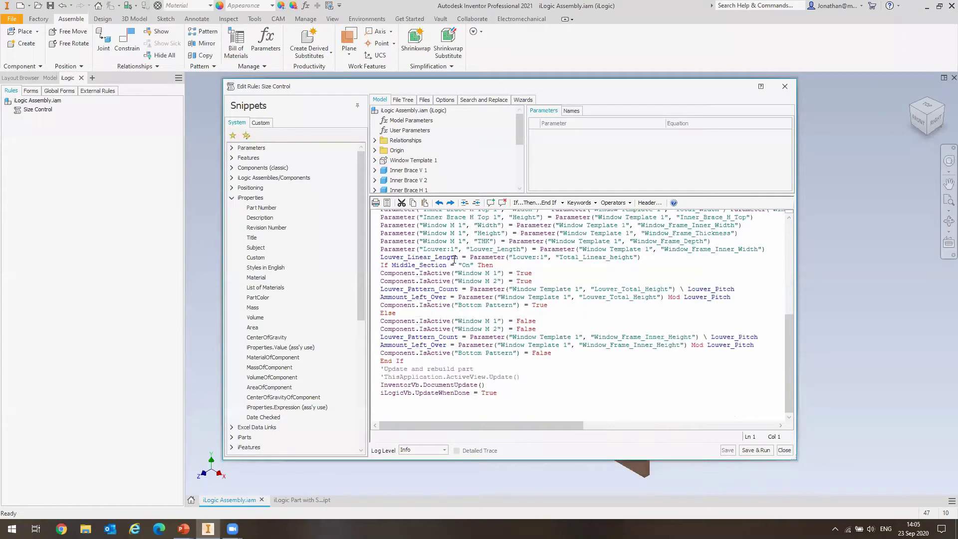
Close the rule editor and launch Form 1 from the assembly's iLogic forms
{"action": "left_click", "coordinate": [785, 86]}
{"action": "left_click", "coordinate": [31, 91]}
{"action": "left_click", "coordinate": [36, 110]}
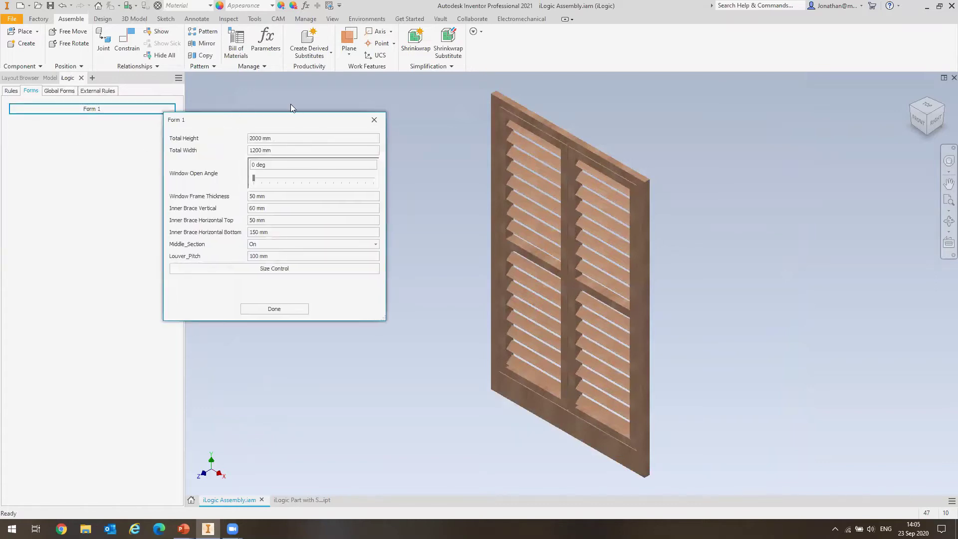
In Form 1, set Total Height to 3000 mm and Total Width to 2000 mm
{"action": "left_click_drag", "start_coordinate": [236, 118], "coordinate": [292, 106]}
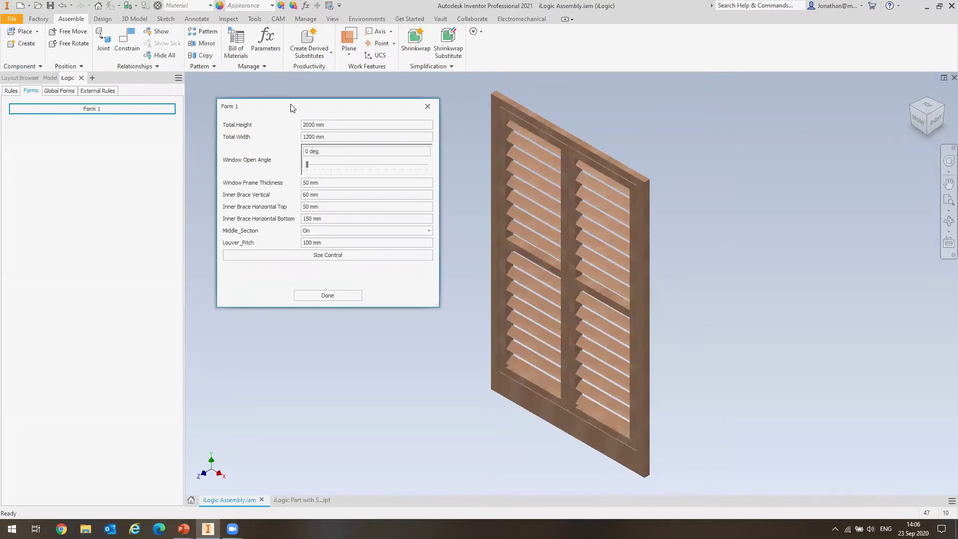
{"action": "left_click", "coordinate": [328, 125]}
{"action": "type", "text": "3000"}
{"action": "key", "text": "Return"}
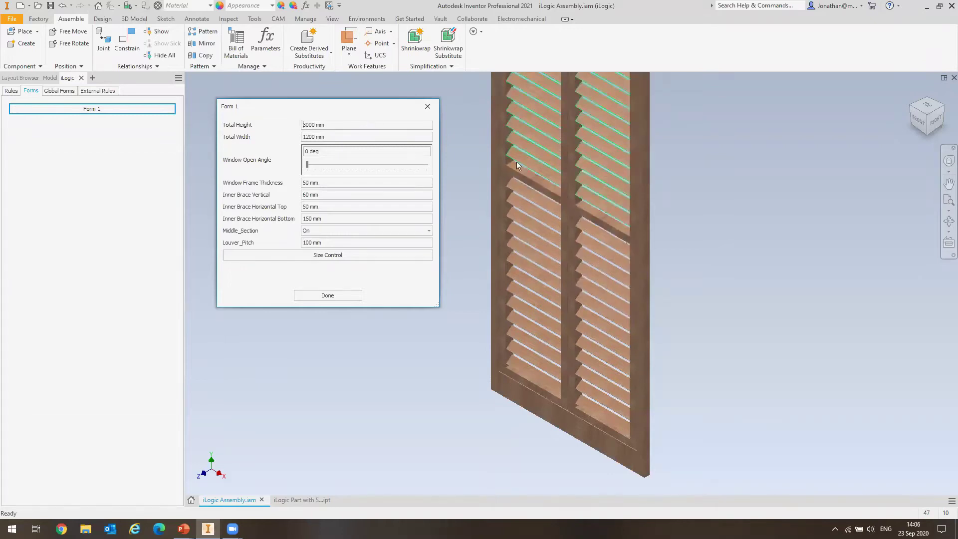
{"action": "scroll", "coordinate": [518, 225], "scroll_direction": "down", "scroll_amount": 2}
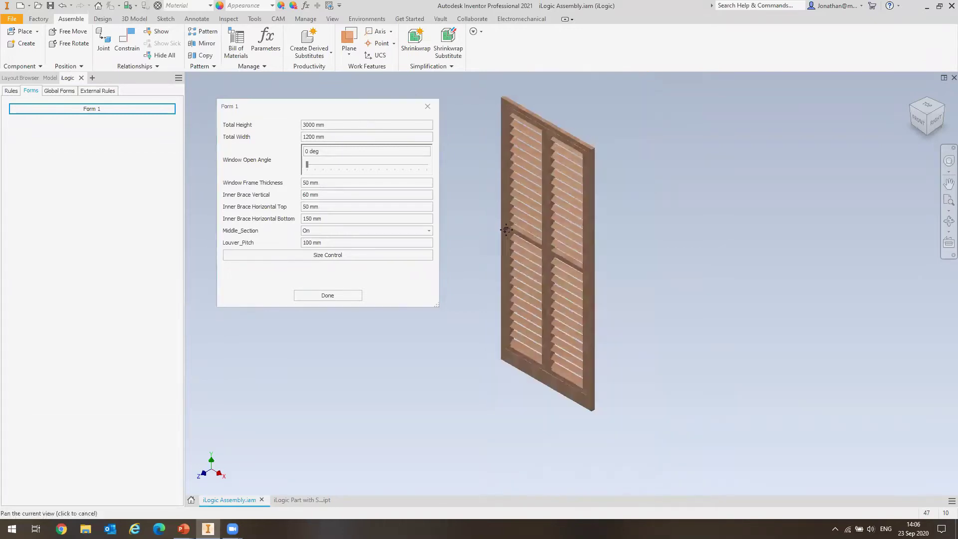
{"action": "left_click", "coordinate": [329, 137]}
{"action": "type", "text": "2000"}
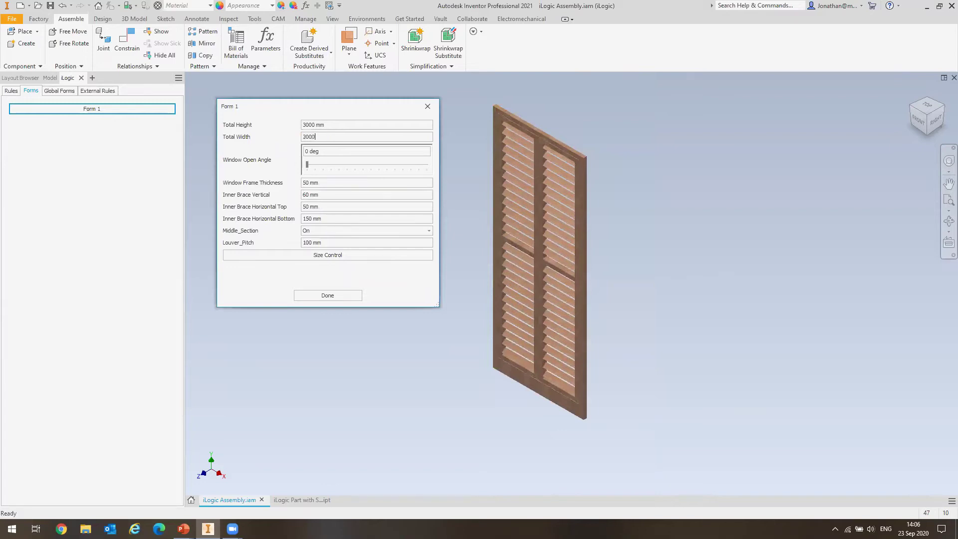
{"action": "key", "text": "Return"}
{"action": "mouse_move", "coordinate": [307, 169]}
{"action": "left_mouse_down"}
{"action": "mouse_move", "coordinate": [365, 169]}
{"action": "mouse_move", "coordinate": [307, 169]}
{"action": "left_mouse_up"}
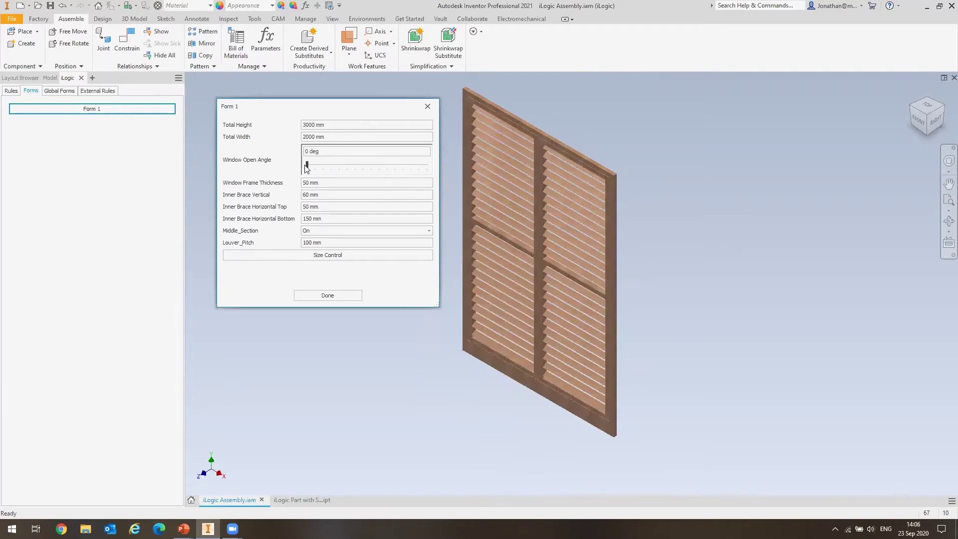
Set the Window Frame Thickness to 100 mm in Form 1
{"action": "left_click", "coordinate": [329, 182]}
{"action": "type", "text": "100"}
{"action": "key", "text": "Return"}
{"action": "scroll", "coordinate": [545, 143], "scroll_direction": "up", "scroll_amount": 4}
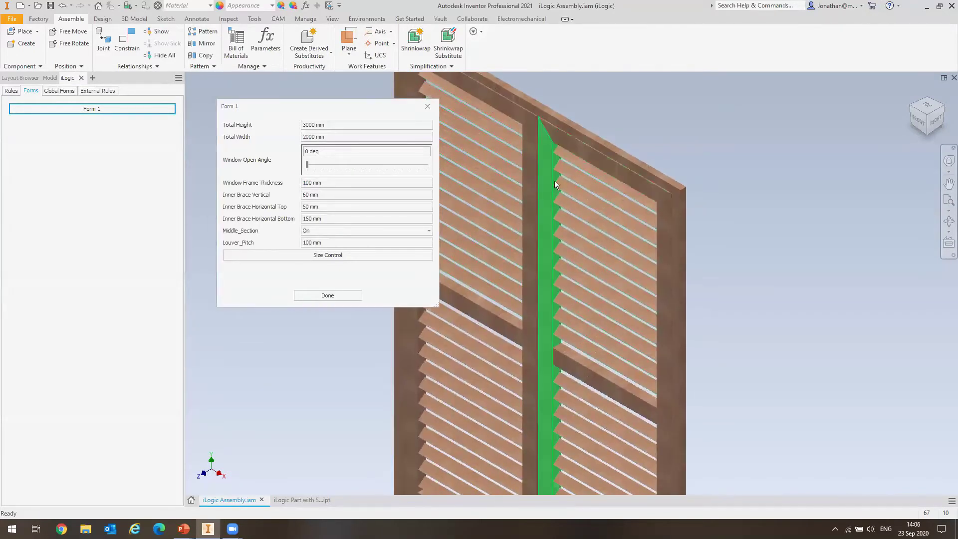
{"action": "scroll", "coordinate": [563, 189], "scroll_direction": "down", "scroll_amount": 2}
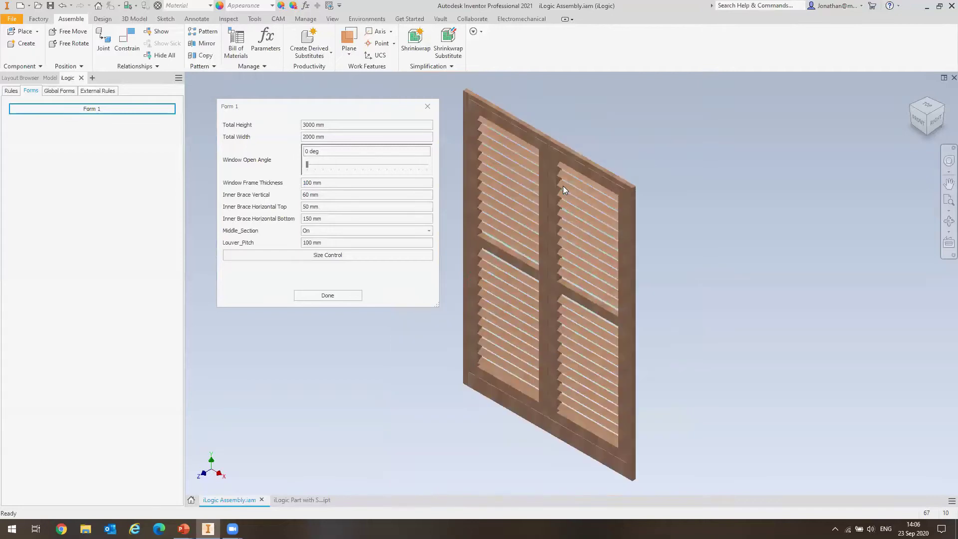
{"action": "scroll", "coordinate": [564, 189], "scroll_direction": "up", "scroll_amount": 2}
{"action": "scroll", "coordinate": [563, 188], "scroll_direction": "down", "scroll_amount": 2}
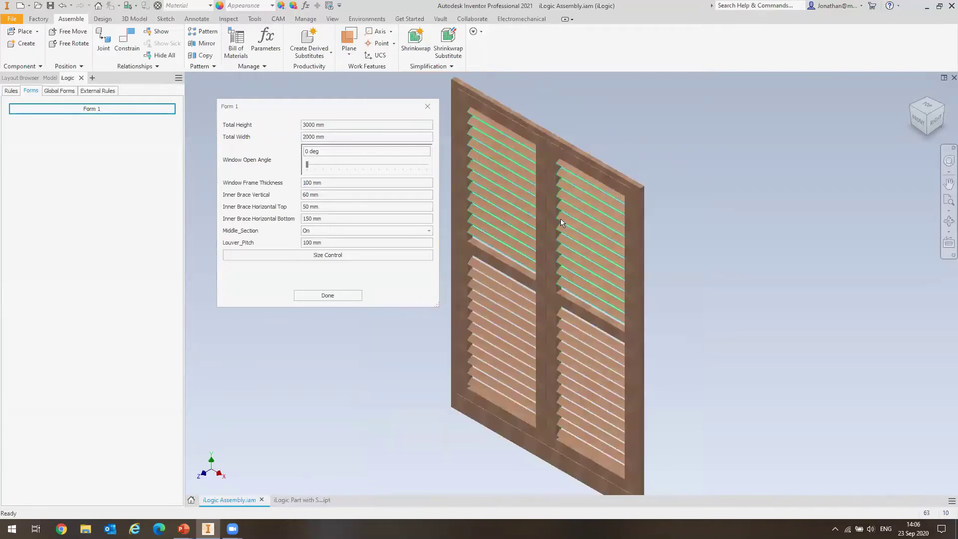
{"action": "left_click", "coordinate": [561, 218]}
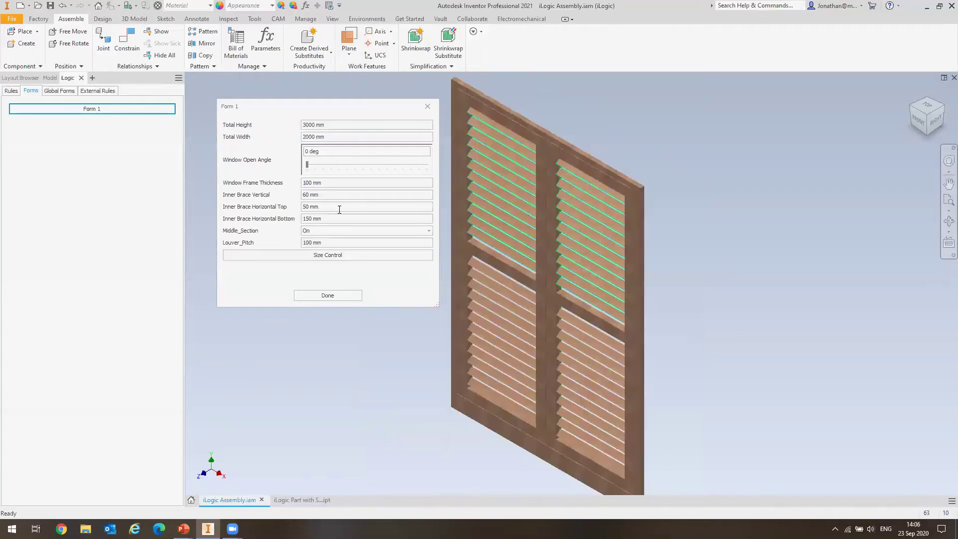
Turn Middle_Section off, set Total Height to 1500, close the form, and return to Home view
{"action": "left_click", "coordinate": [315, 231]}
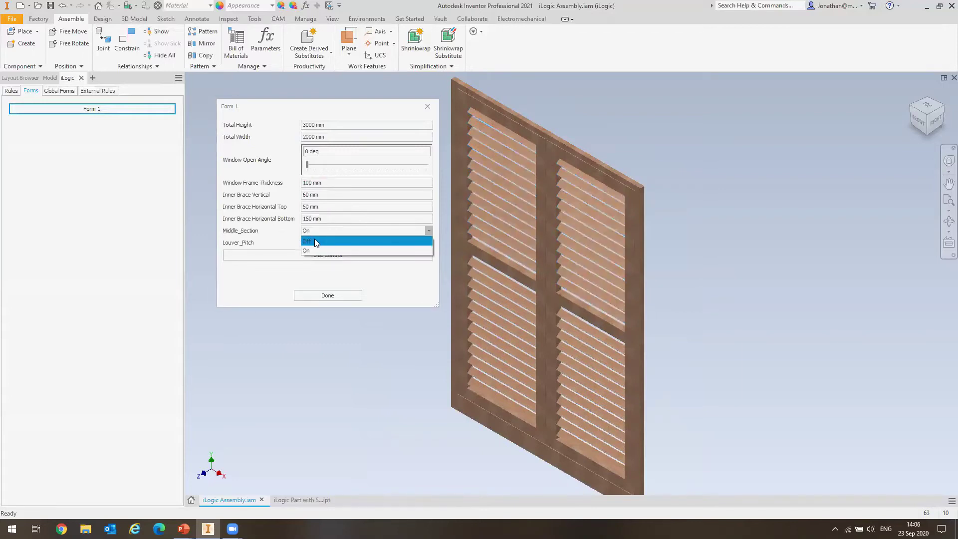
{"action": "left_click", "coordinate": [314, 240]}
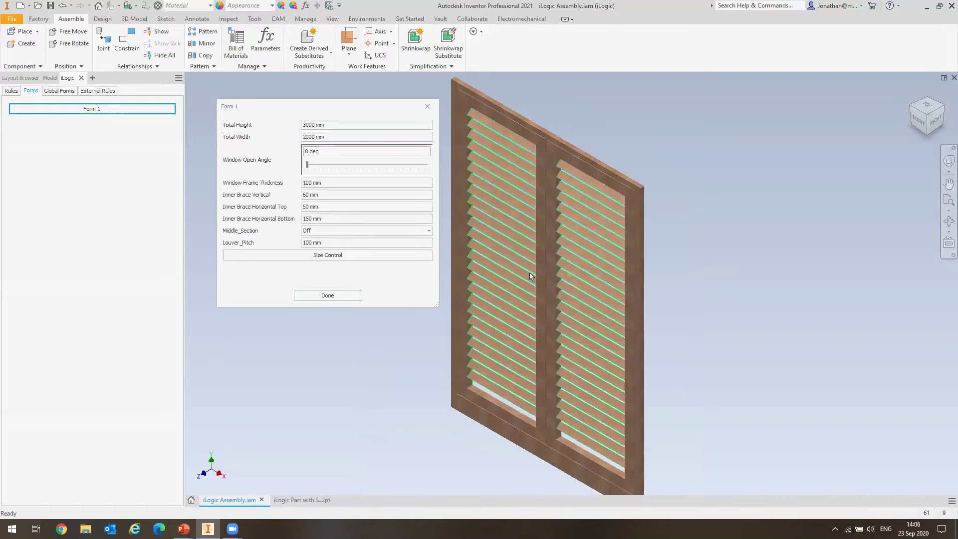
{"action": "triple_click", "coordinate": [329, 124]}
{"action": "type", "text": "1500"}
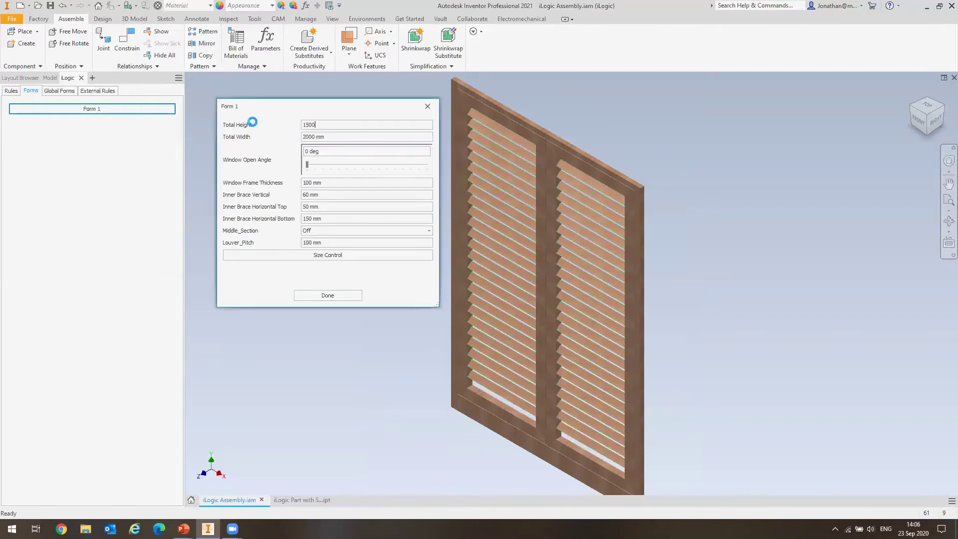
{"action": "left_click", "coordinate": [322, 298]}
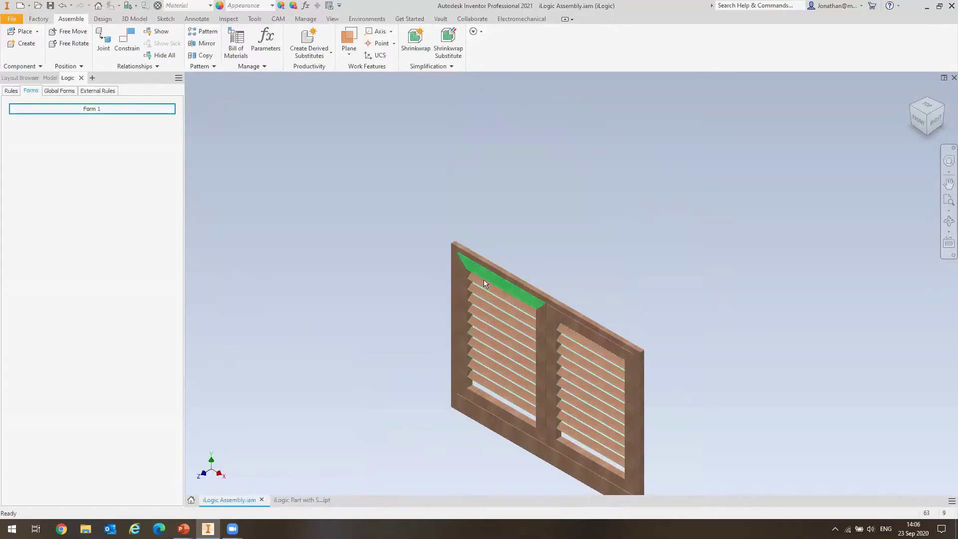
{"action": "middle_click_drag", "start_coordinate": [394, 278], "coordinate": [496, 186], "text": "shift"}
{"action": "key", "text": "F6"}
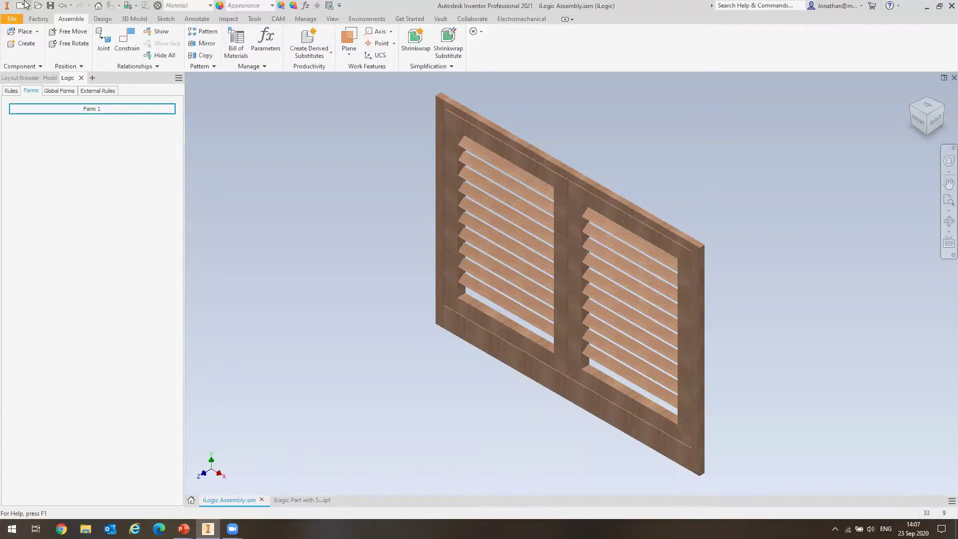
Create a new part from the Standard.ipt template
{"action": "key", "text": "ctrl+n"}
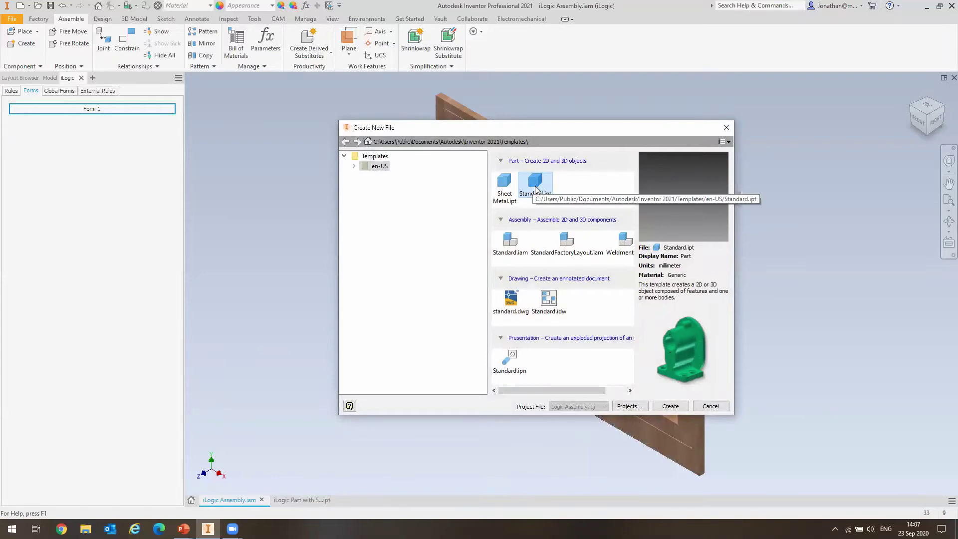
{"action": "double_click", "coordinate": [536, 189]}
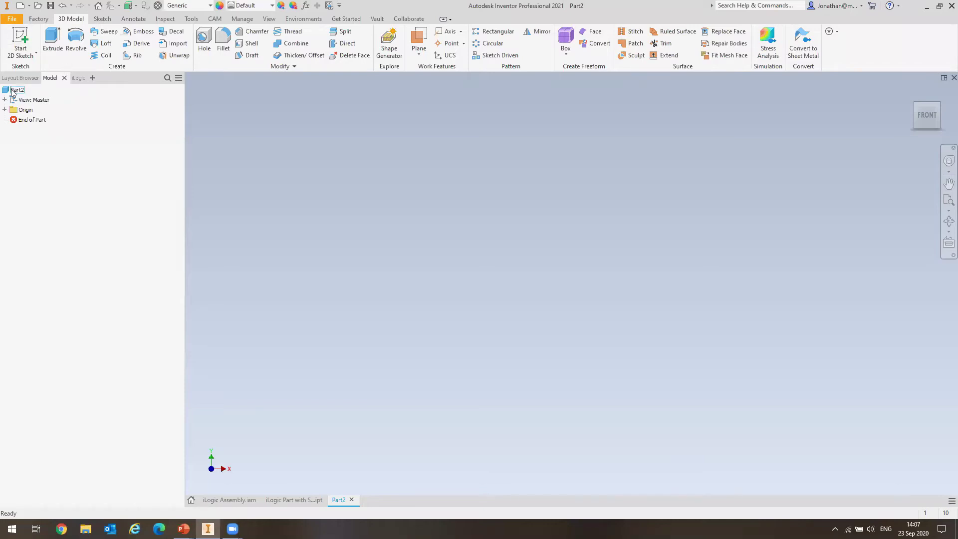
Check Part2's Project iProperties, then save the part as partnumber.ipt
{"action": "right_click", "coordinate": [12, 91]}
{"action": "left_click", "coordinate": [27, 200]}
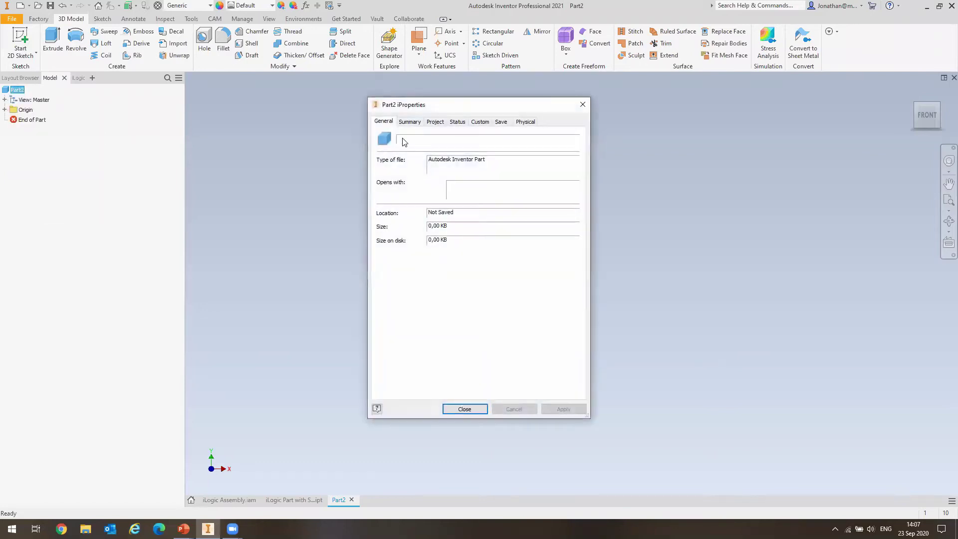
{"action": "left_click", "coordinate": [435, 121]}
{"action": "left_click", "coordinate": [452, 161]}
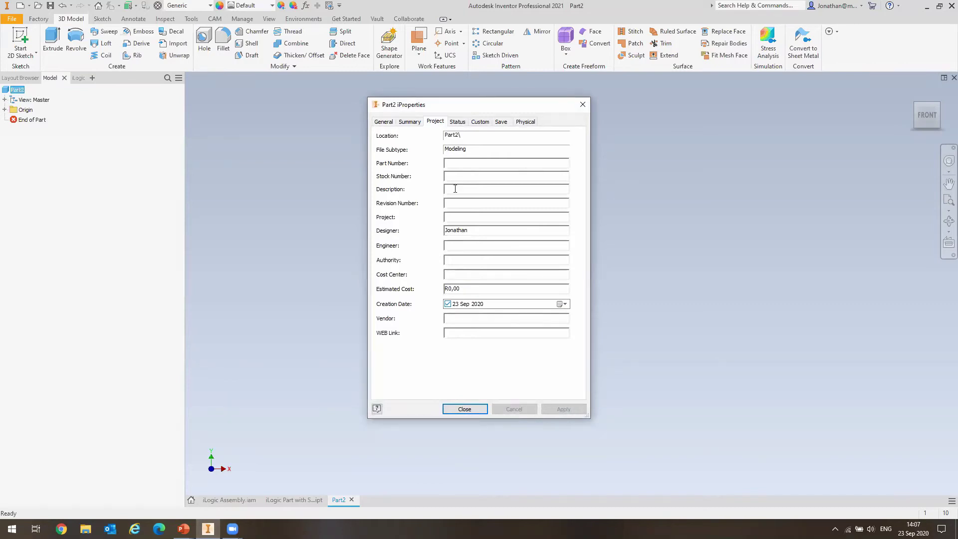
{"action": "left_click", "coordinate": [465, 409]}
{"action": "key", "text": "ctrl+s"}
{"action": "type", "text": "partnumber"}
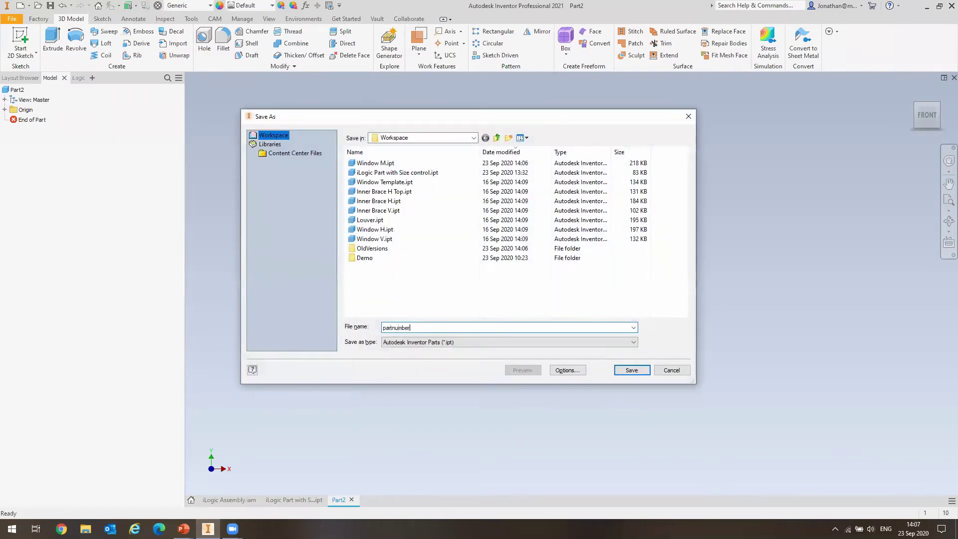
{"action": "key", "text": "Return"}
Confirm the Part Number iProperty now reads partnumber
{"action": "right_click", "coordinate": [30, 90]}
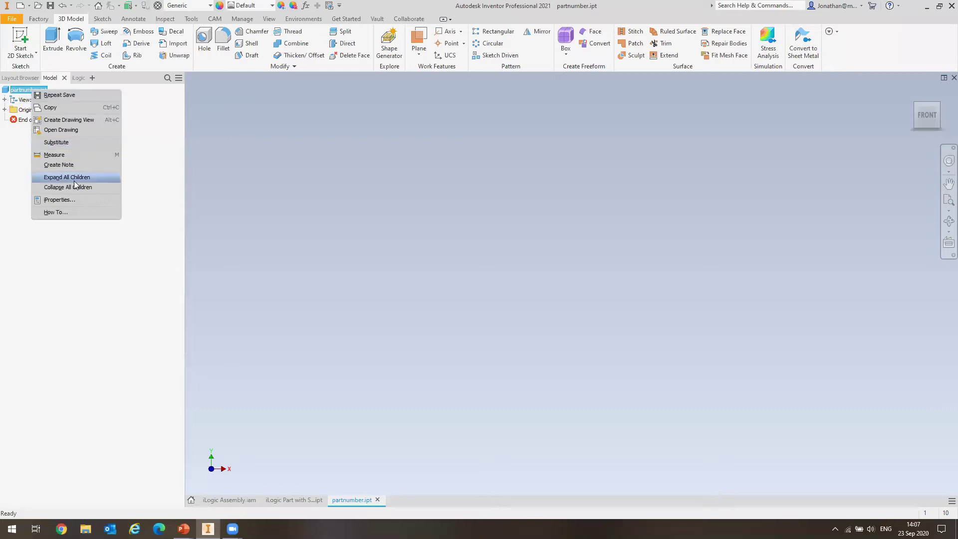
{"action": "left_click", "coordinate": [73, 199]}
{"action": "left_click", "coordinate": [434, 121]}
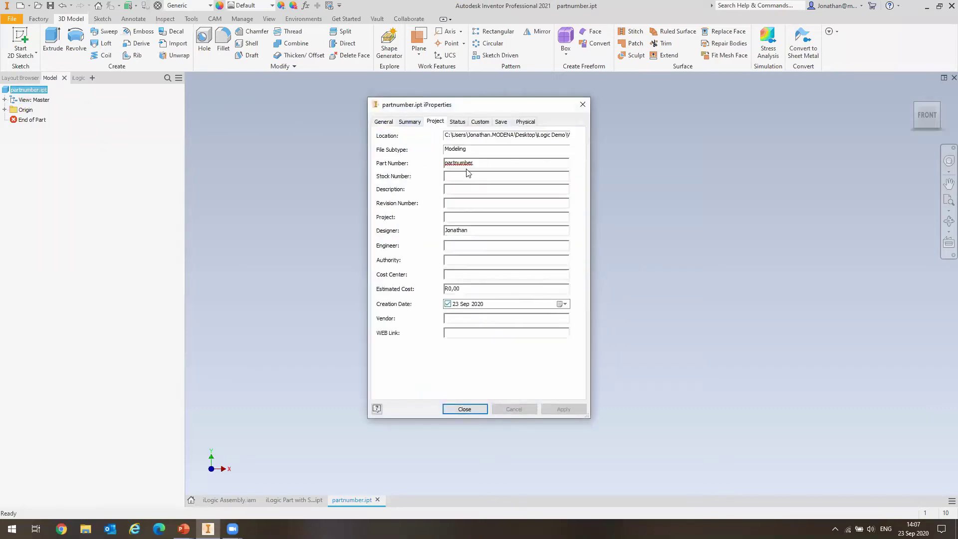
{"action": "double_click", "coordinate": [462, 164]}
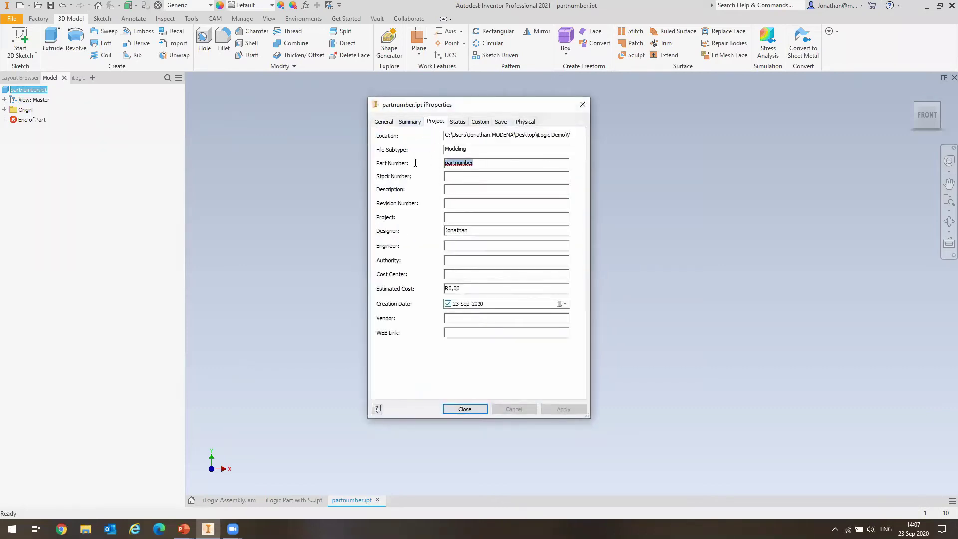
{"action": "left_click", "coordinate": [464, 409]}
{"action": "left_click", "coordinate": [36, 90]}
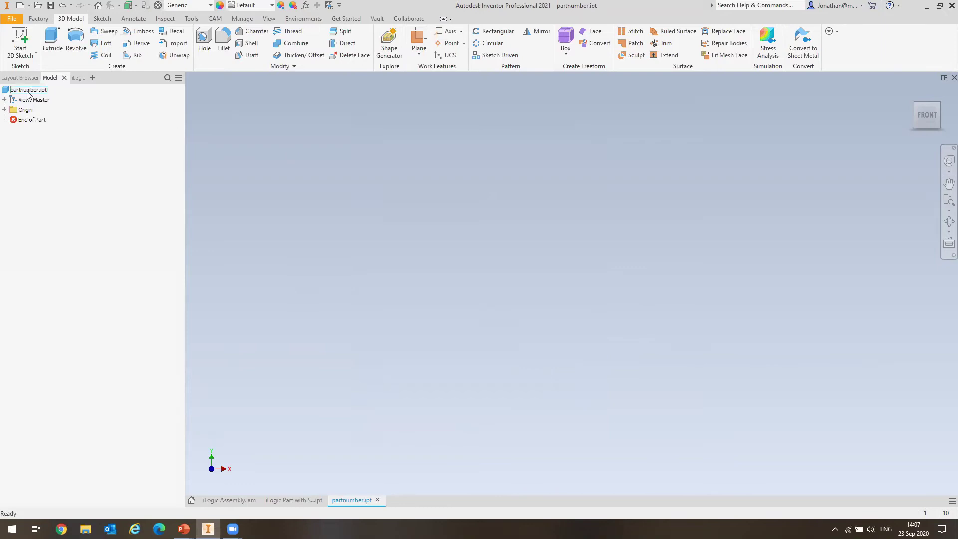
Add a new iLogic form to the part with Part Number and Description iProperty fields
{"action": "left_click", "coordinate": [76, 79]}
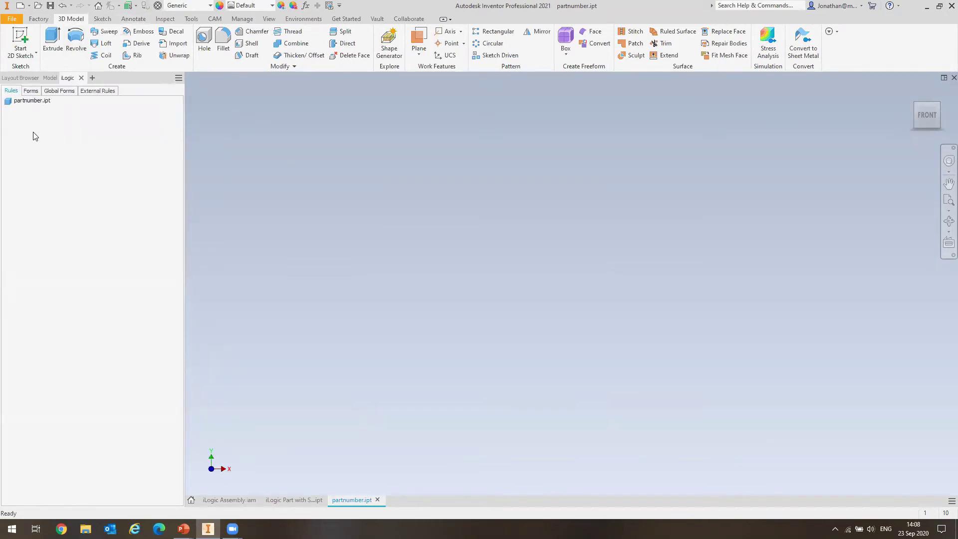
{"action": "left_click", "coordinate": [31, 91]}
{"action": "right_click", "coordinate": [36, 157]}
{"action": "left_click", "coordinate": [59, 167]}
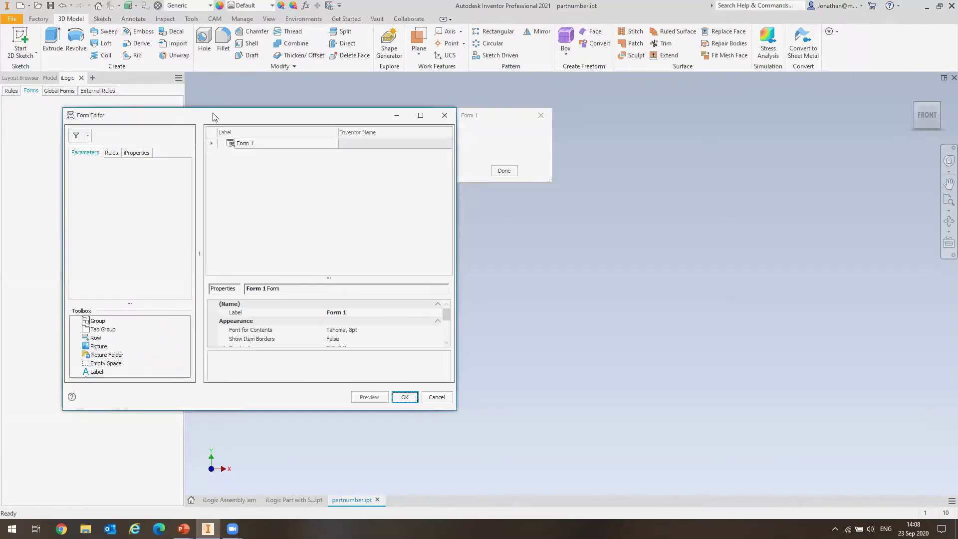
{"action": "left_click_drag", "start_coordinate": [217, 118], "coordinate": [380, 121]}
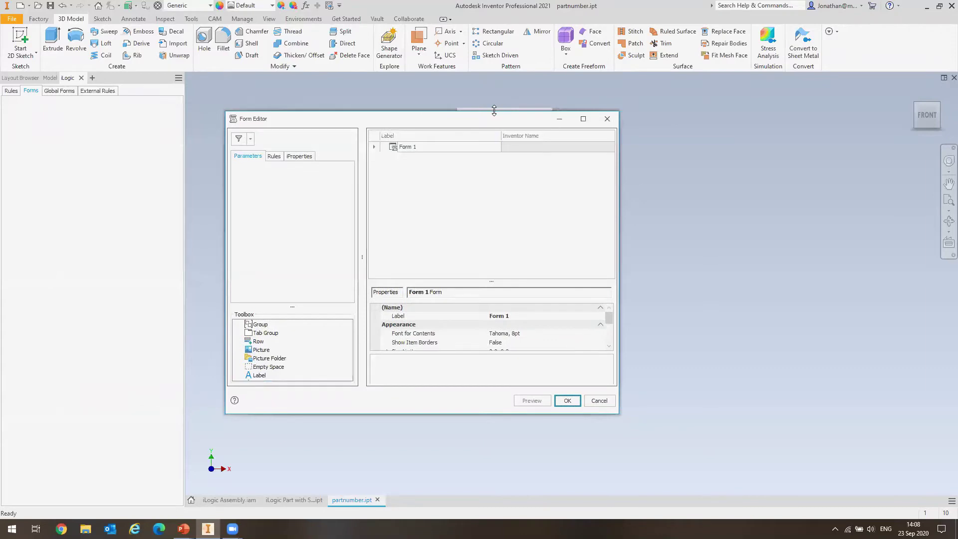
{"action": "left_click_drag", "start_coordinate": [494, 110], "coordinate": [493, 112]}
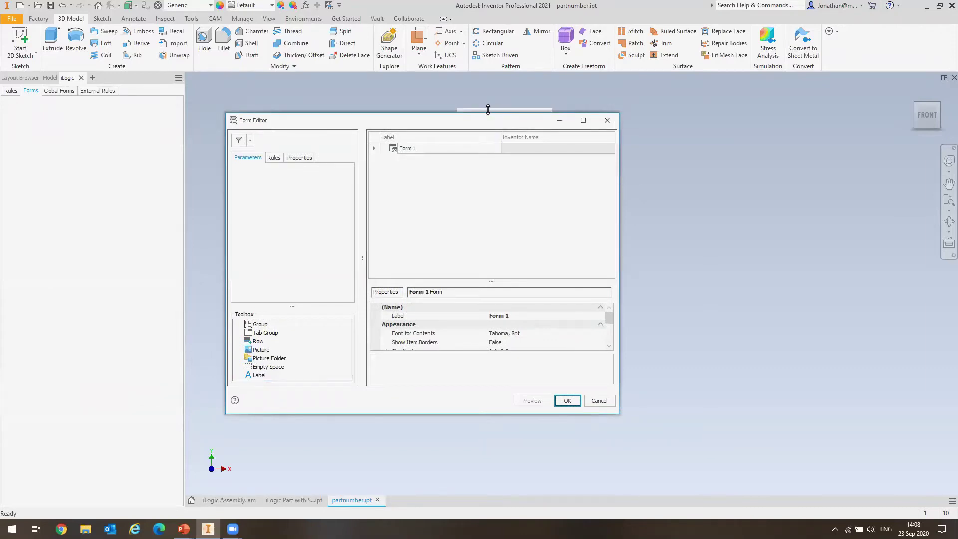
{"action": "left_click_drag", "start_coordinate": [466, 122], "coordinate": [434, 136]}
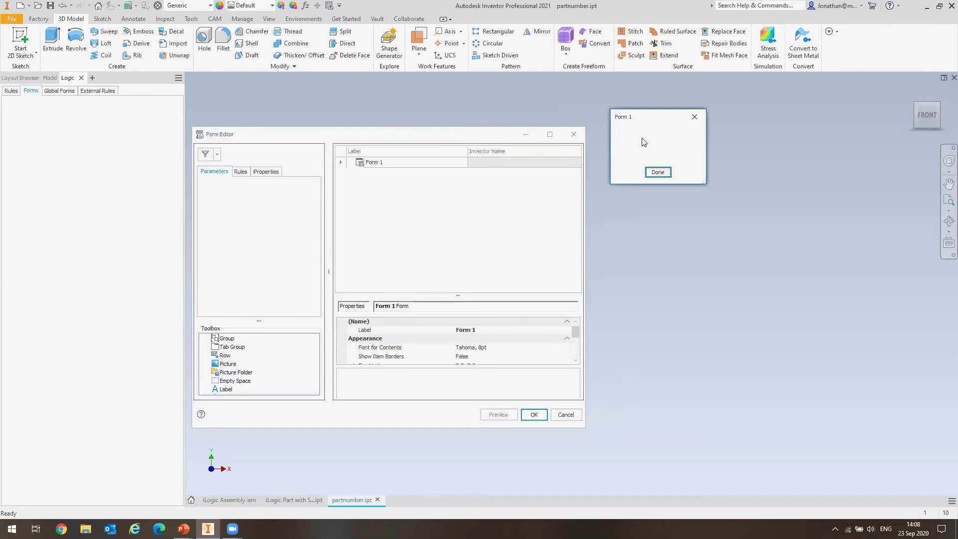
{"action": "left_click", "coordinate": [244, 172]}
{"action": "left_click", "coordinate": [258, 173]}
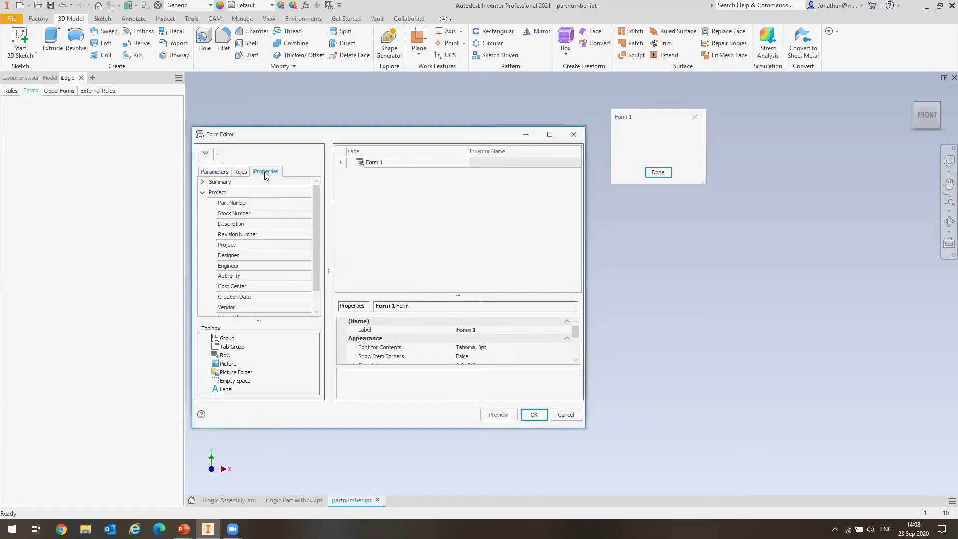
{"action": "left_click_drag", "start_coordinate": [230, 203], "coordinate": [379, 200]}
{"action": "left_click_drag", "start_coordinate": [265, 224], "coordinate": [424, 221]}
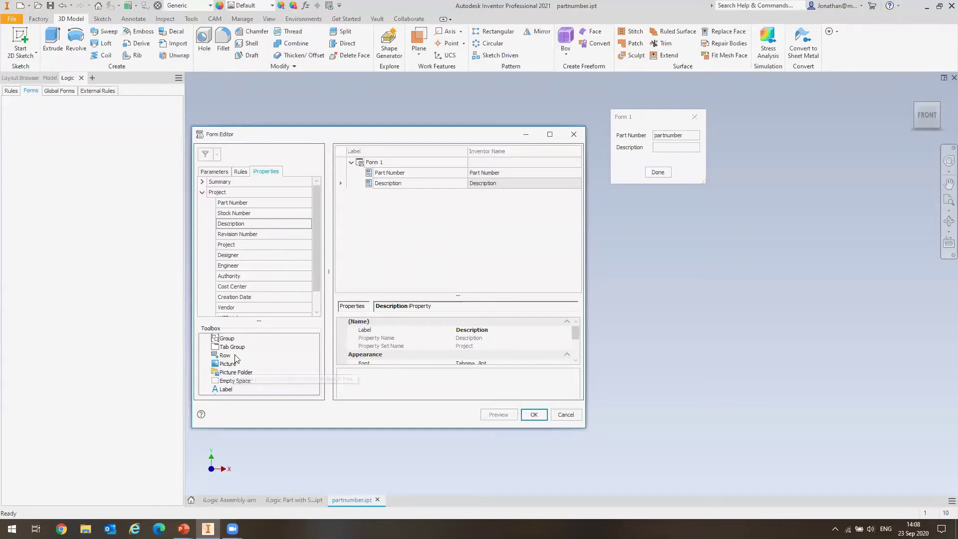
Add a picture above Part Number showing the Modena Logo image
{"action": "left_click_drag", "start_coordinate": [226, 367], "coordinate": [393, 174]}
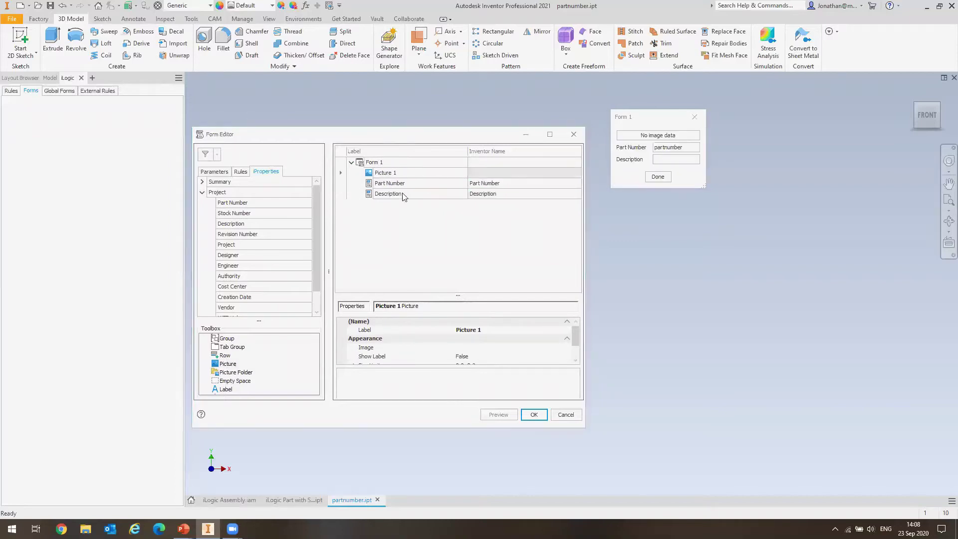
{"action": "scroll", "coordinate": [574, 340], "scroll_direction": "down", "scroll_amount": 1}
{"action": "left_click", "coordinate": [568, 325]}
{"action": "left_click", "coordinate": [567, 325]}
{"action": "left_click", "coordinate": [333, 285]}
{"action": "double_click", "coordinate": [333, 286]}
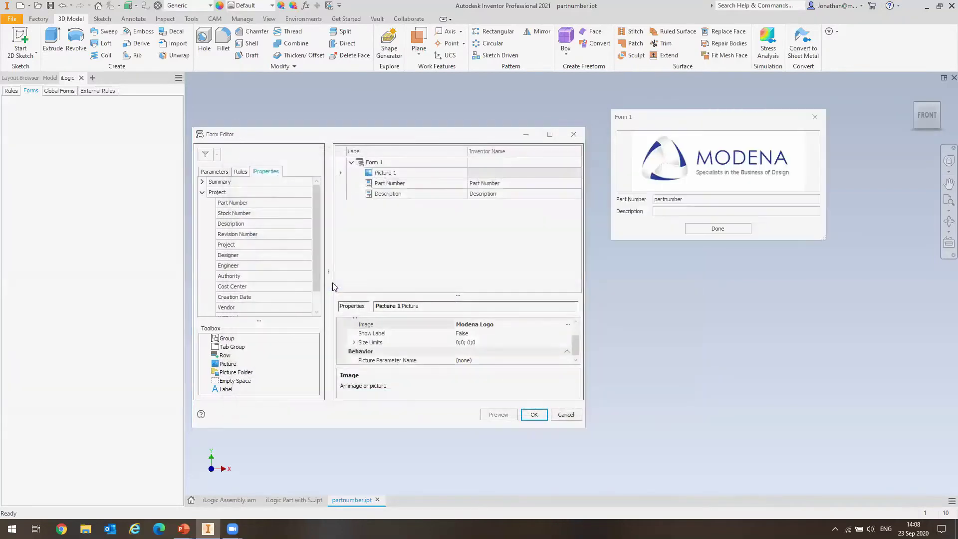
Rename the form to iProp and save it
{"action": "left_click", "coordinate": [659, 132]}
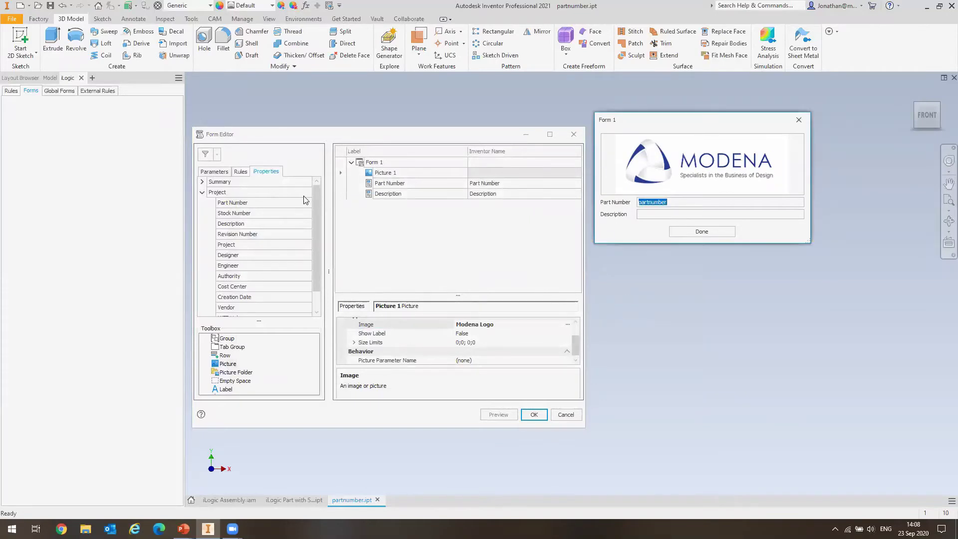
{"action": "left_click", "coordinate": [644, 215]}
{"action": "left_click", "coordinate": [534, 415]}
{"action": "double_click", "coordinate": [385, 162]}
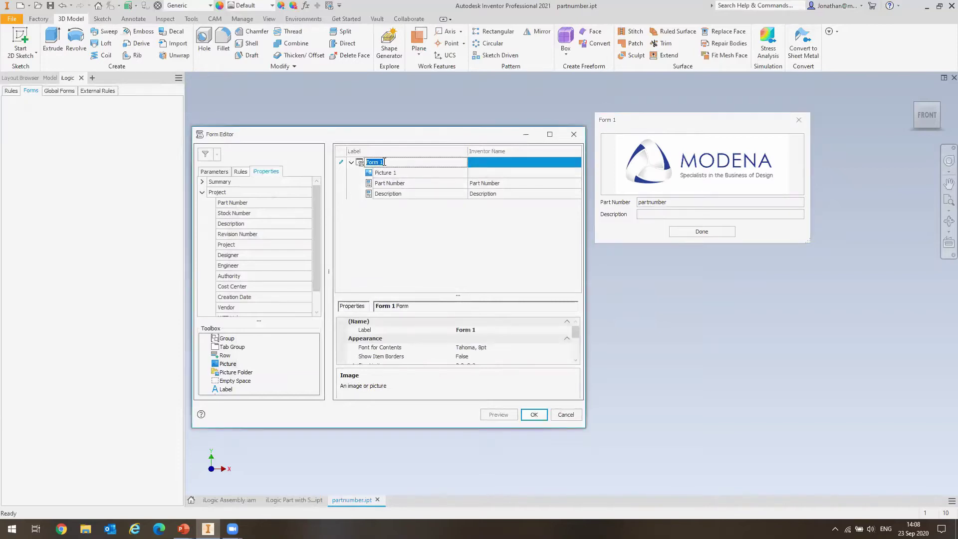
{"action": "key", "text": "BackSpace"}
{"action": "type", "text": "iProp"}
{"action": "key", "text": "Return"}
{"action": "left_click", "coordinate": [534, 414]}
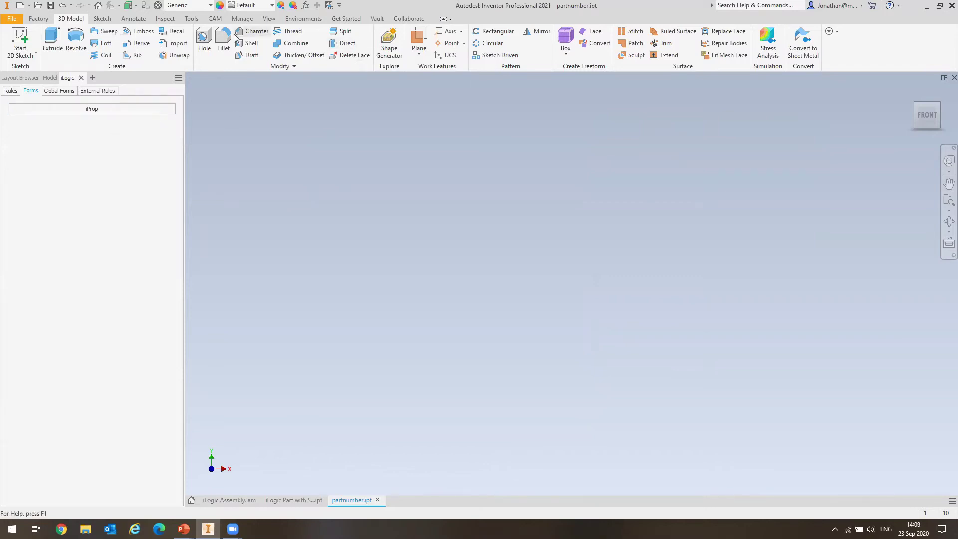
Add a new iLogic rule named Form to the part
{"action": "left_click", "coordinate": [243, 19]}
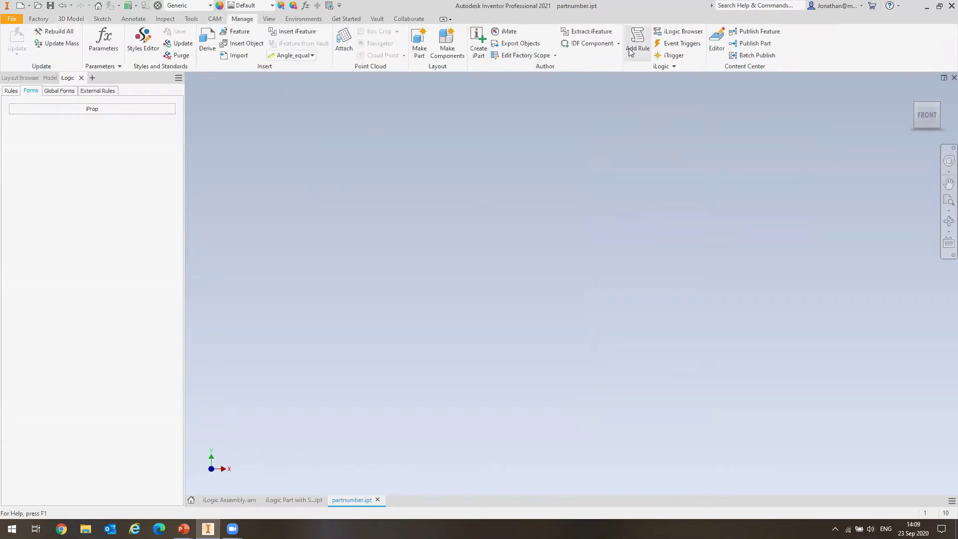
{"action": "left_click", "coordinate": [672, 44]}
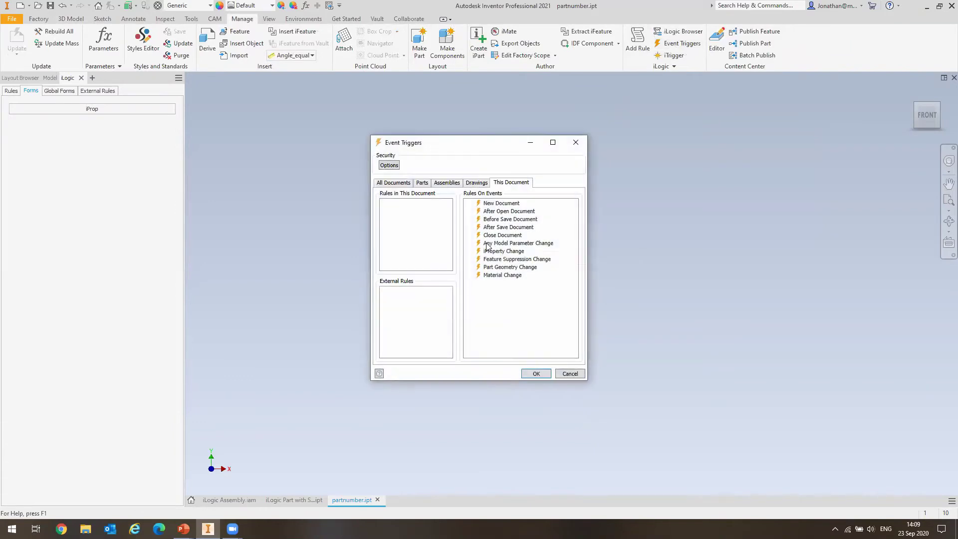
{"action": "left_click", "coordinate": [571, 374]}
{"action": "left_click", "coordinate": [10, 90]}
{"action": "right_click", "coordinate": [53, 149]}
{"action": "left_click", "coordinate": [83, 155]}
{"action": "type", "text": "Form"}
{"action": "key", "text": "Return"}
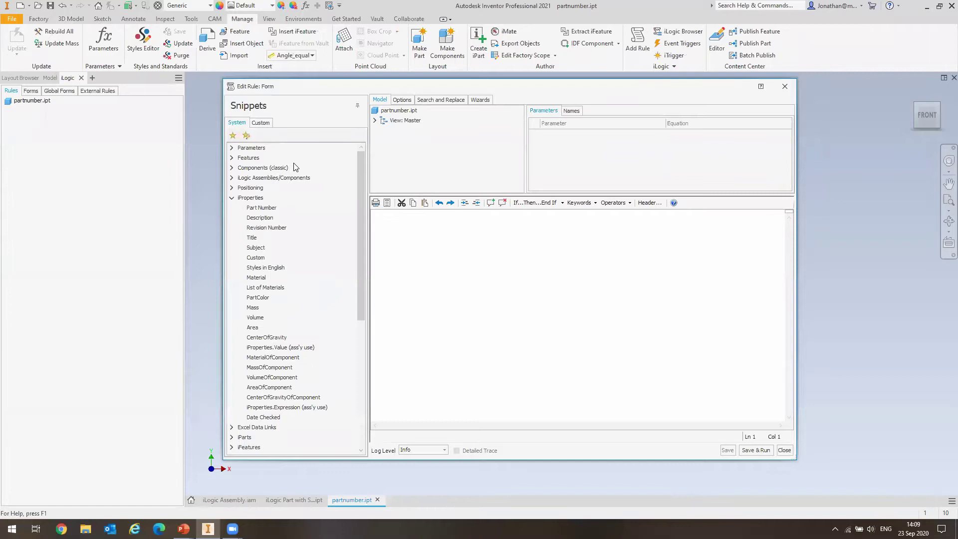
Insert the Show Form snippet and set its form name to iProp
{"action": "scroll", "coordinate": [260, 356], "scroll_direction": "down", "scroll_amount": 1}
{"action": "scroll", "coordinate": [260, 356], "scroll_direction": "down", "scroll_amount": 2}
{"action": "double_click", "coordinate": [244, 398]}
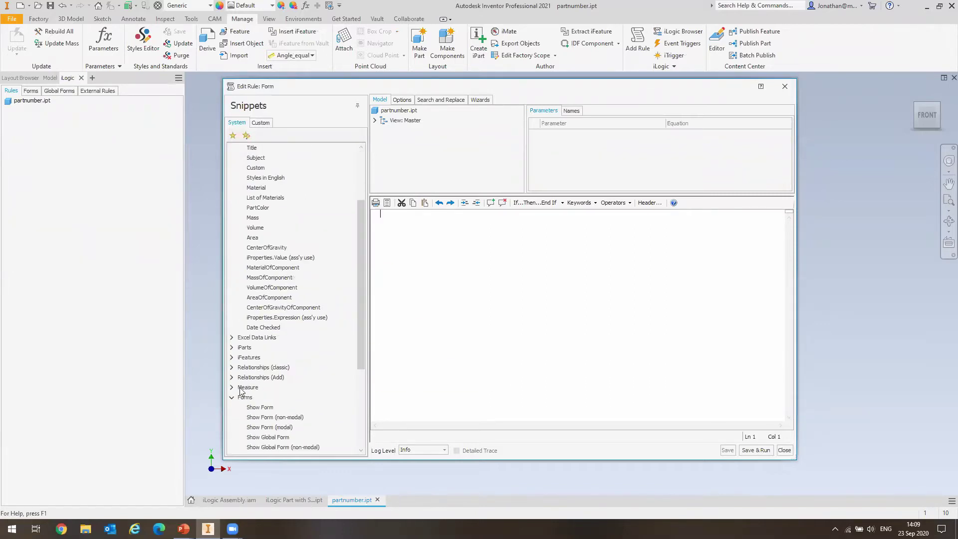
{"action": "left_click", "coordinate": [260, 407]}
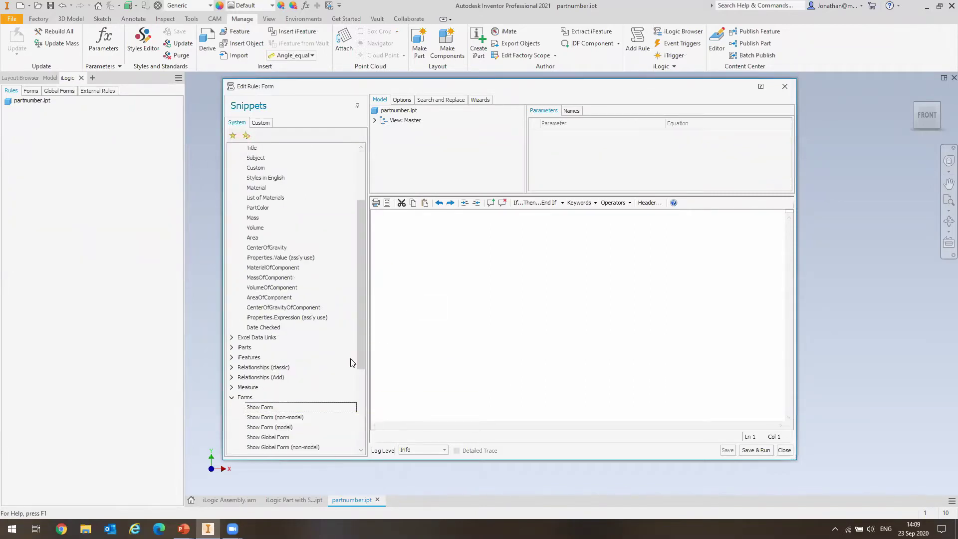
{"action": "double_click", "coordinate": [275, 407]}
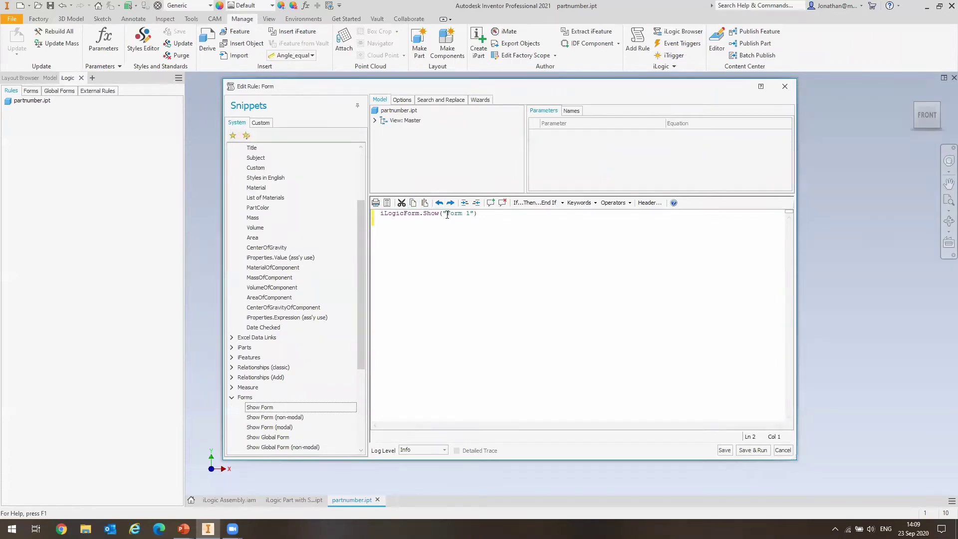
{"action": "left_click_drag", "start_coordinate": [447, 213], "coordinate": [467, 214]}
{"action": "type", "text": "iProp"}
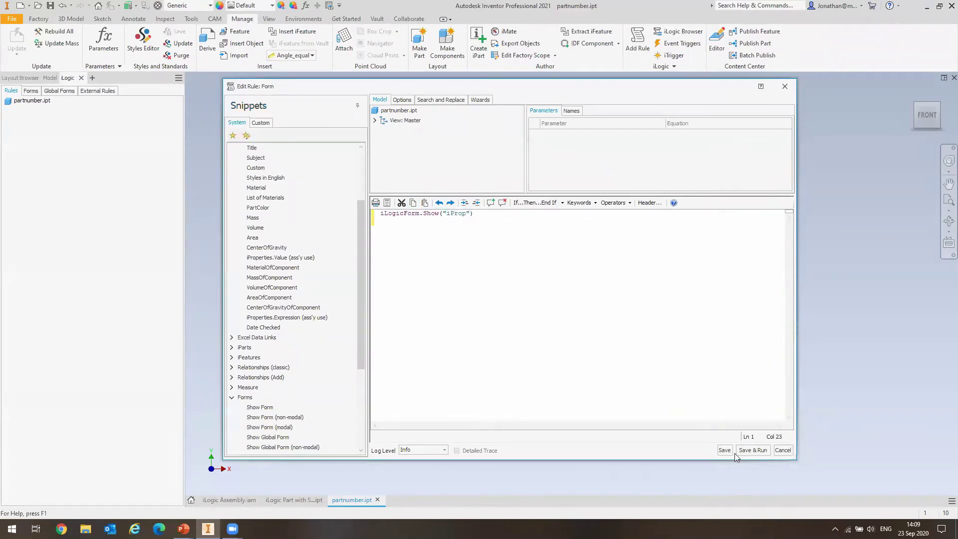
Save and run the rule, then close the iProp form it opens
{"action": "left_click", "coordinate": [748, 451]}
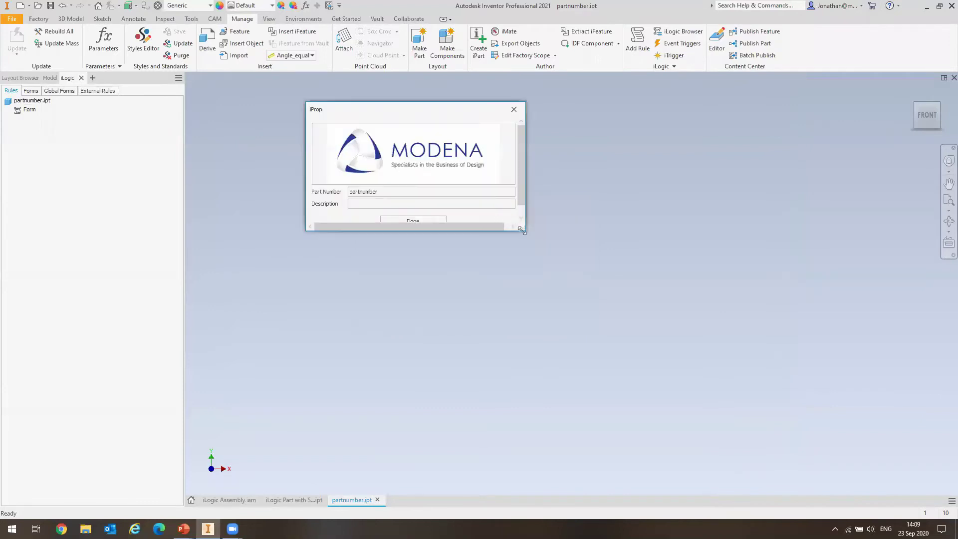
{"action": "left_click_drag", "start_coordinate": [523, 230], "coordinate": [595, 293]}
{"action": "left_click", "coordinate": [578, 112]}
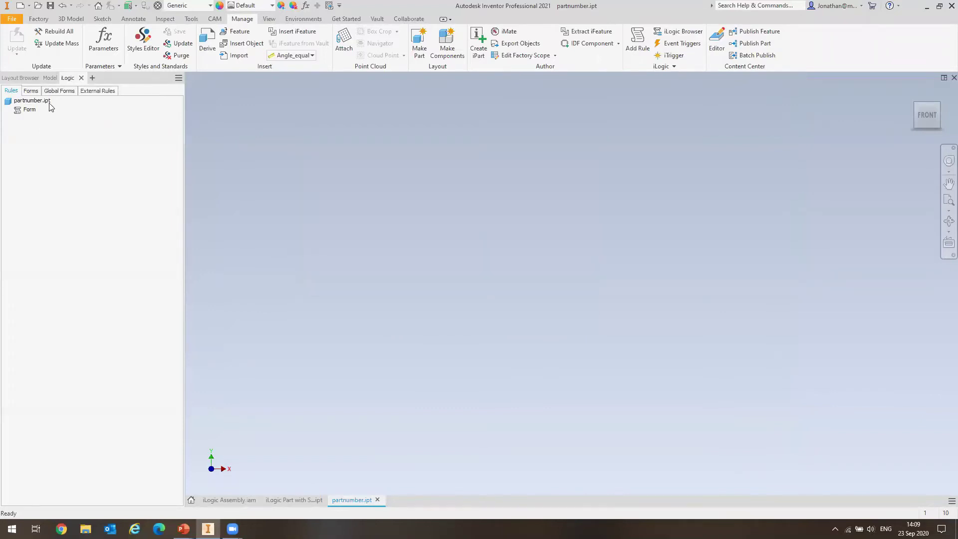
Run the Form rule once more and close the iProp form
{"action": "right_click", "coordinate": [28, 110]}
{"action": "left_click", "coordinate": [46, 118]}
{"action": "left_click", "coordinate": [443, 273]}
Attach the Form rule to New Document and After Open Document triggers, then close partnumber.ipt
{"action": "left_click", "coordinate": [670, 47]}
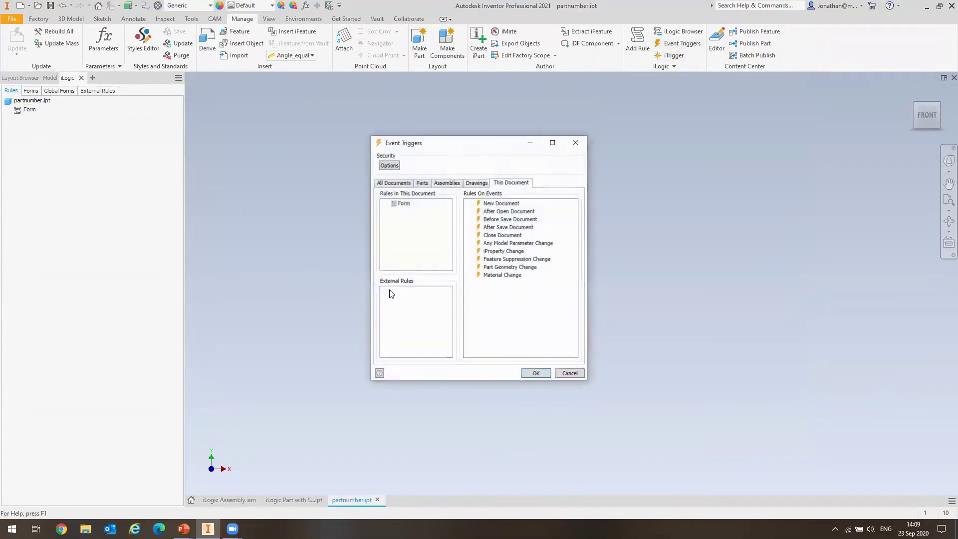
{"action": "left_click", "coordinate": [399, 204]}
{"action": "left_click_drag", "start_coordinate": [400, 204], "coordinate": [503, 213]}
{"action": "left_click_drag", "start_coordinate": [397, 205], "coordinate": [489, 207]}
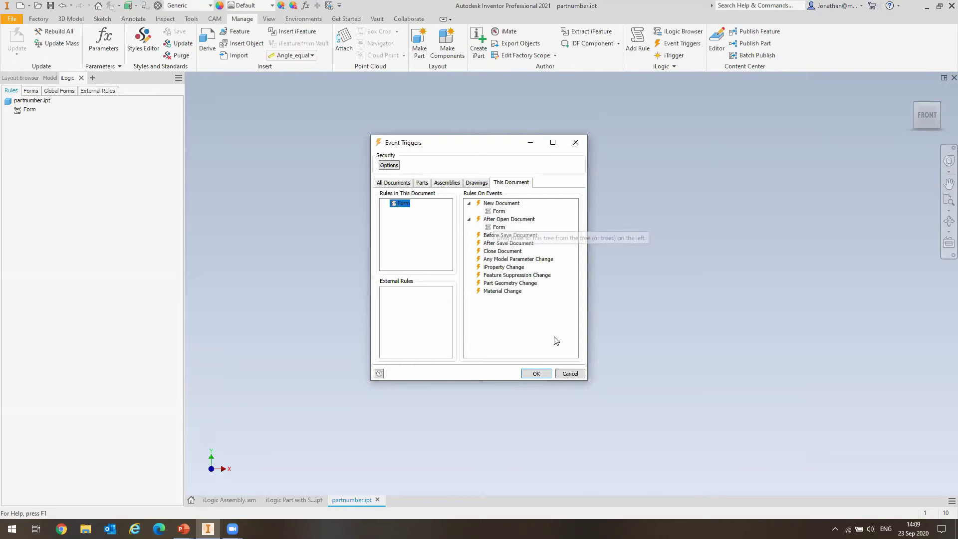
{"action": "left_click", "coordinate": [537, 374]}
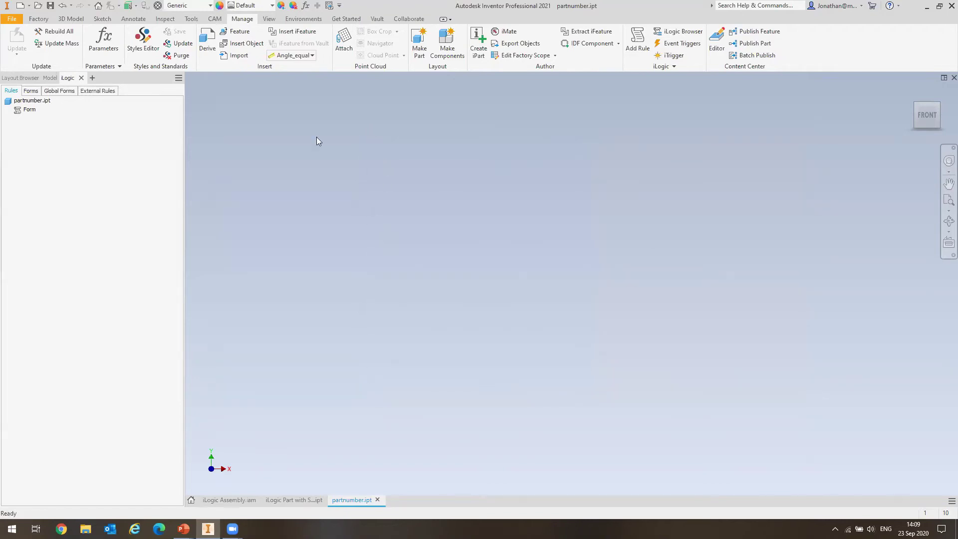
{"action": "left_click", "coordinate": [955, 77]}
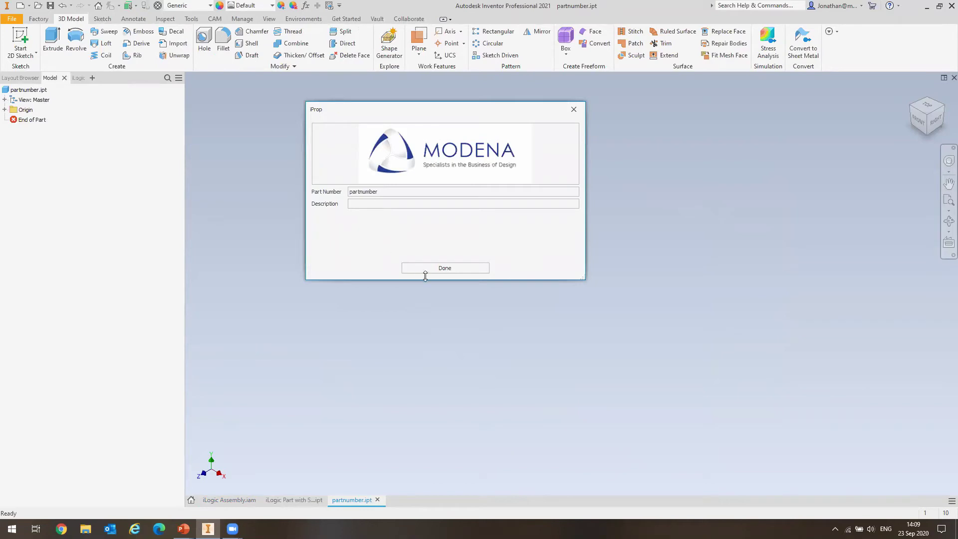
Close the iProp form and open the Form rule for editing
{"action": "left_click", "coordinate": [579, 113]}
{"action": "left_click", "coordinate": [76, 79]}
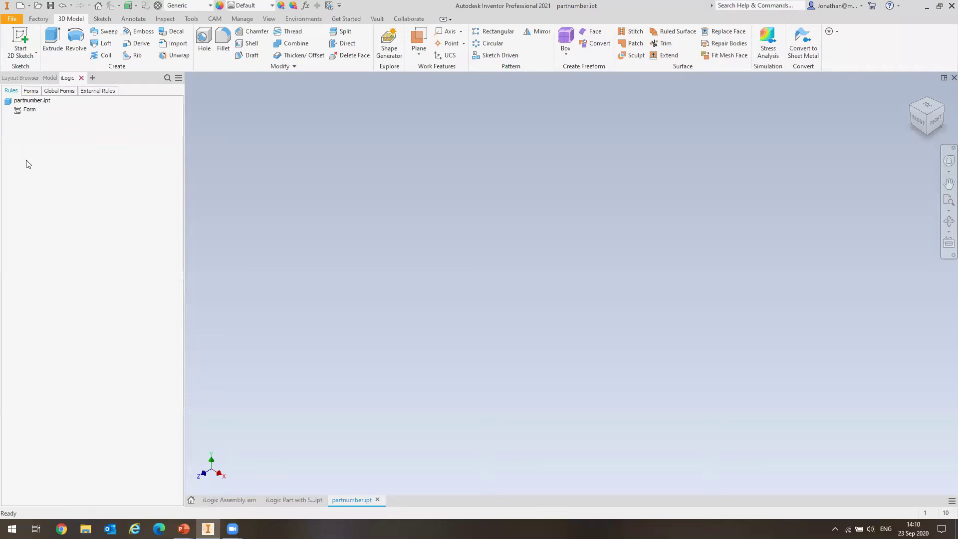
{"action": "right_click", "coordinate": [21, 109]}
{"action": "left_click", "coordinate": [40, 114]}
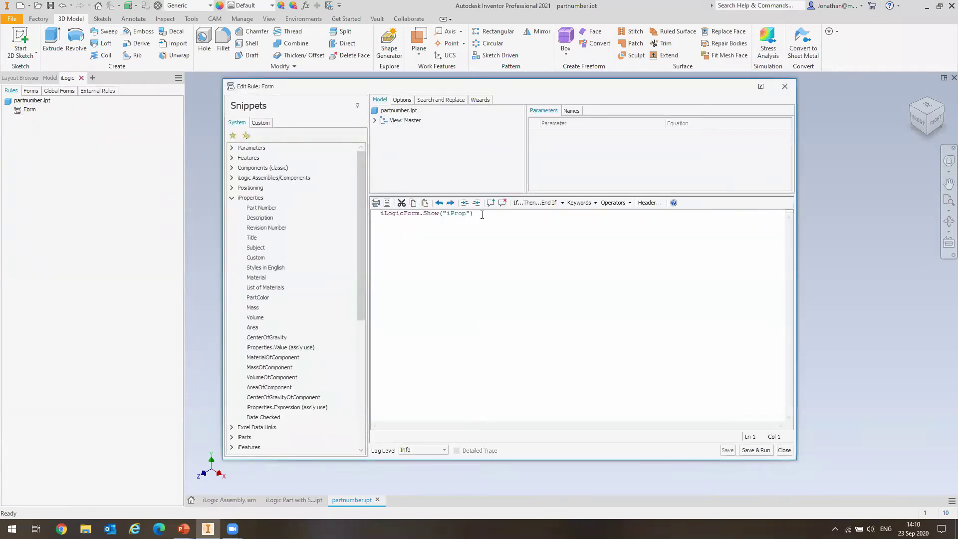
Add an If block testing whether the Part Number iProperty equals ""
{"action": "left_click", "coordinate": [482, 214]}
{"action": "key", "text": "Return"}
{"action": "key", "text": "Return"}
{"action": "left_click", "coordinate": [531, 204]}
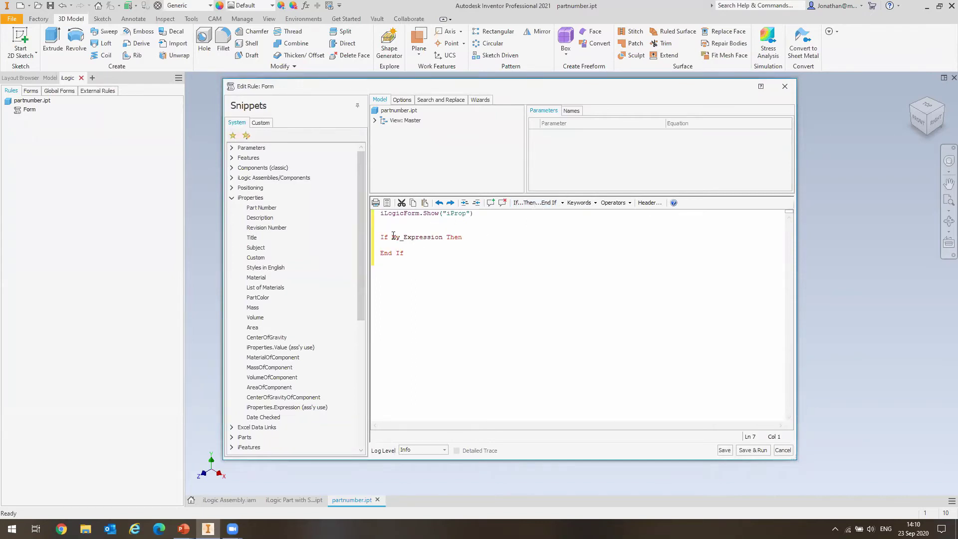
{"action": "left_click_drag", "start_coordinate": [392, 237], "coordinate": [439, 244]}
{"action": "double_click", "coordinate": [261, 208]}
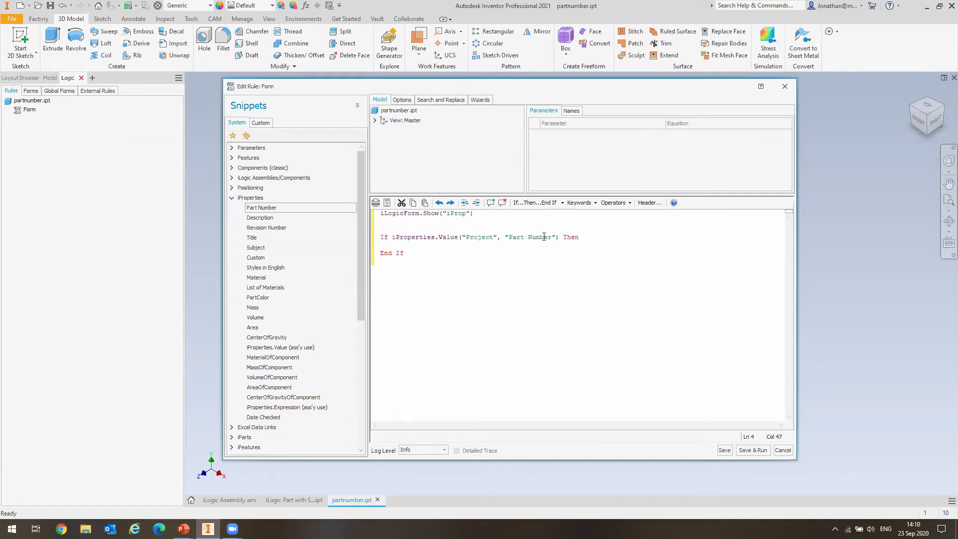
{"action": "left_click", "coordinate": [561, 236]}
{"action": "type", "text": "= 3"}
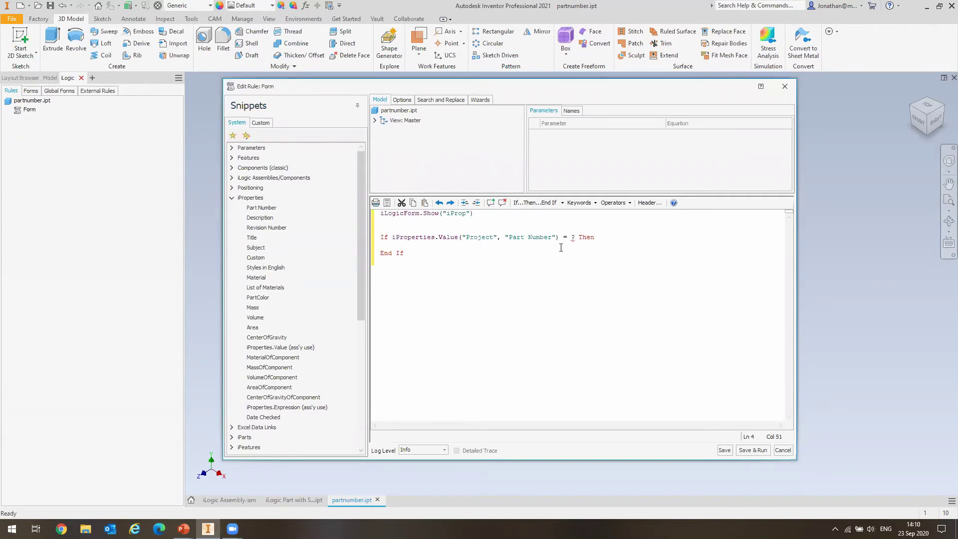
{"action": "key", "text": "BackSpace"}
{"action": "type", "text": "\"\""}
Move the show-form line inside the If block, remove blank lines, and save and run the rule
{"action": "left_click_drag", "start_coordinate": [392, 239], "coordinate": [560, 235]}
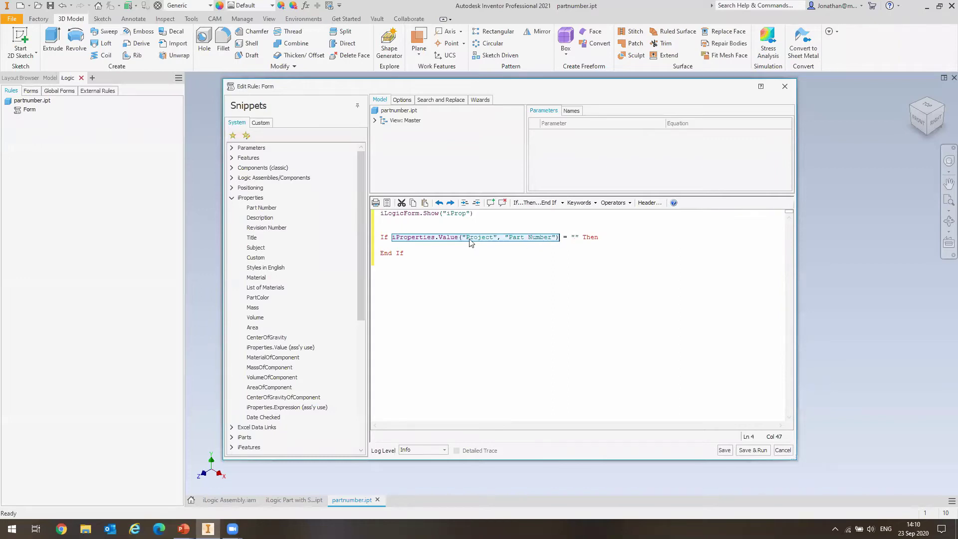
{"action": "left_click_drag", "start_coordinate": [475, 213], "coordinate": [368, 216]}
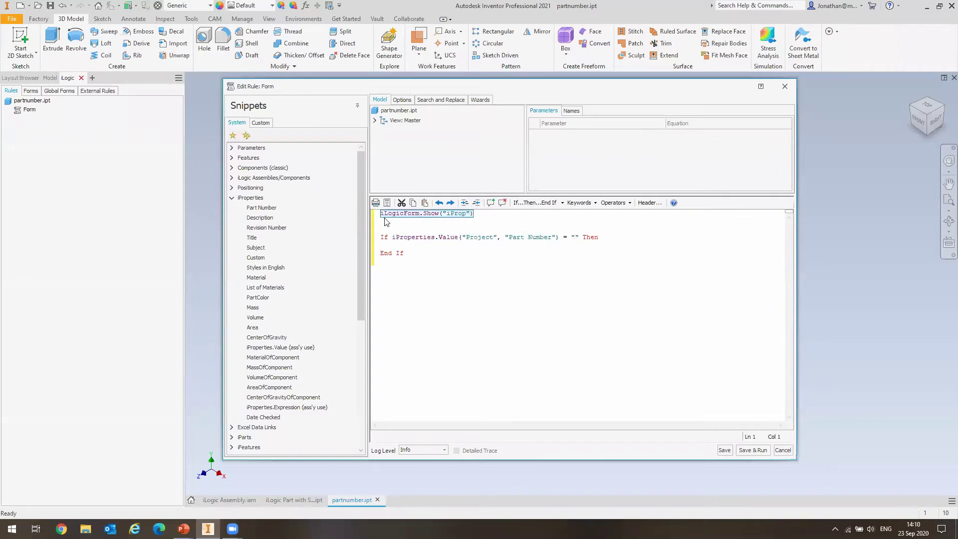
{"action": "key", "text": "ctrl+x"}
{"action": "left_click", "coordinate": [385, 245]}
{"action": "key", "text": "ctrl+v"}
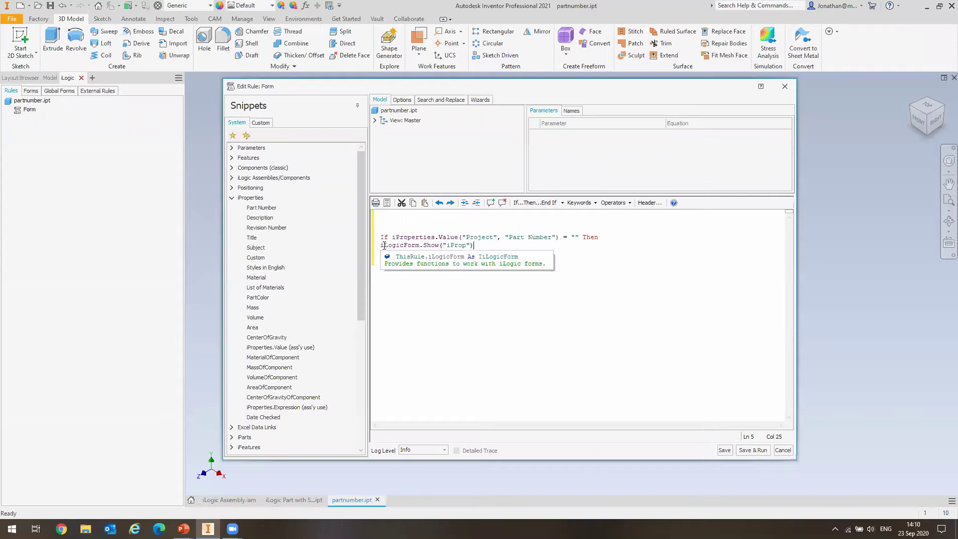
{"action": "key", "text": "BackSpace"}
{"action": "key", "text": "BackSpace"}
{"action": "key", "text": "BackSpace"}
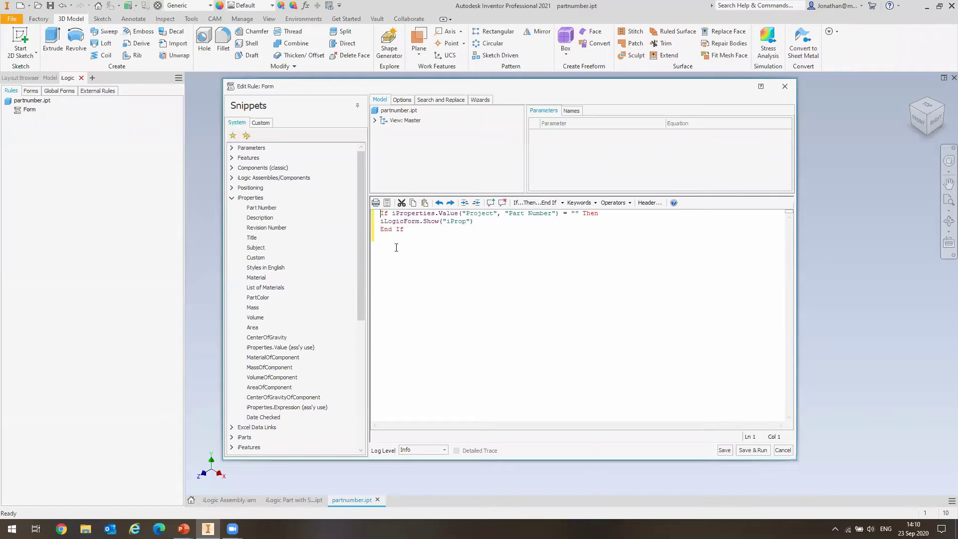
{"action": "left_click_drag", "start_coordinate": [474, 221], "coordinate": [378, 221]}
{"action": "left_click", "coordinate": [407, 230]}
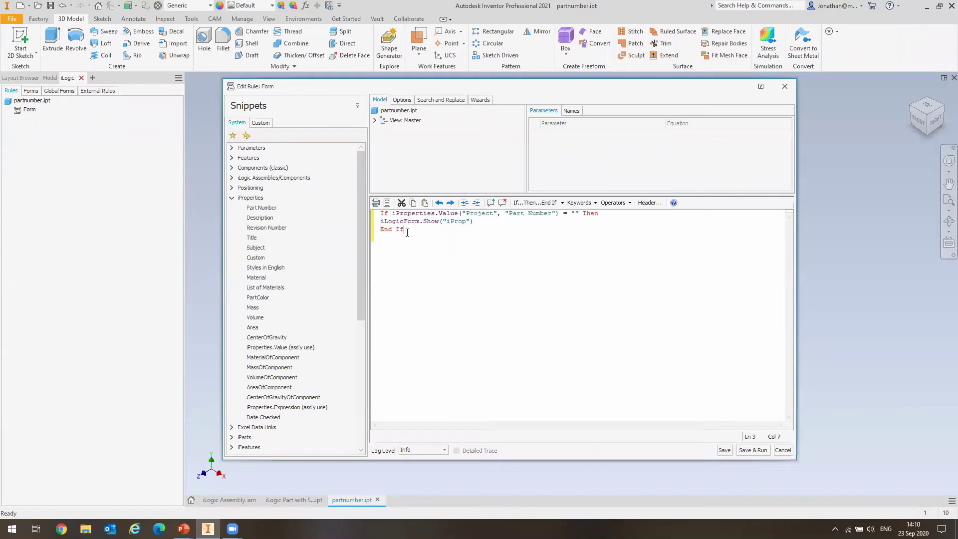
{"action": "left_click", "coordinate": [747, 451]}
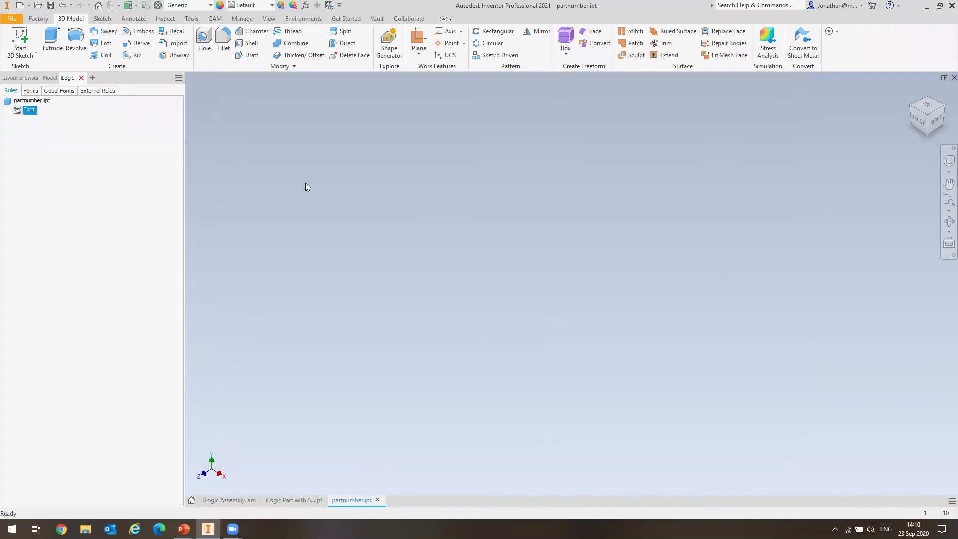
Reopen the Form rule and paste a copy of the If block below End If
{"action": "right_click", "coordinate": [29, 111]}
{"action": "left_click", "coordinate": [50, 125]}
{"action": "left_click_drag", "start_coordinate": [409, 231], "coordinate": [373, 199]}
{"action": "left_click", "coordinate": [422, 232]}
{"action": "key", "text": "Return"}
{"action": "key", "text": "Return"}
{"action": "key", "text": "ctrl+v"}
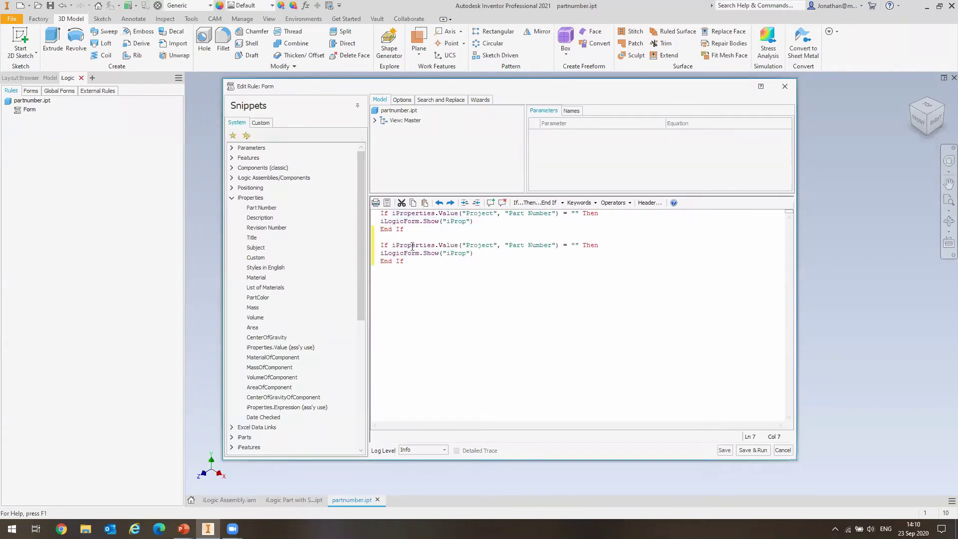
Replace the copy's Part Number call with the Description snippet, save and run, and close the form
{"action": "left_click_drag", "start_coordinate": [394, 248], "coordinate": [557, 244]}
{"action": "left_click", "coordinate": [554, 239]}
{"action": "left_click", "coordinate": [558, 245]}
{"action": "left_click_drag", "start_coordinate": [559, 246], "coordinate": [392, 245]}
{"action": "key", "text": "Delete"}
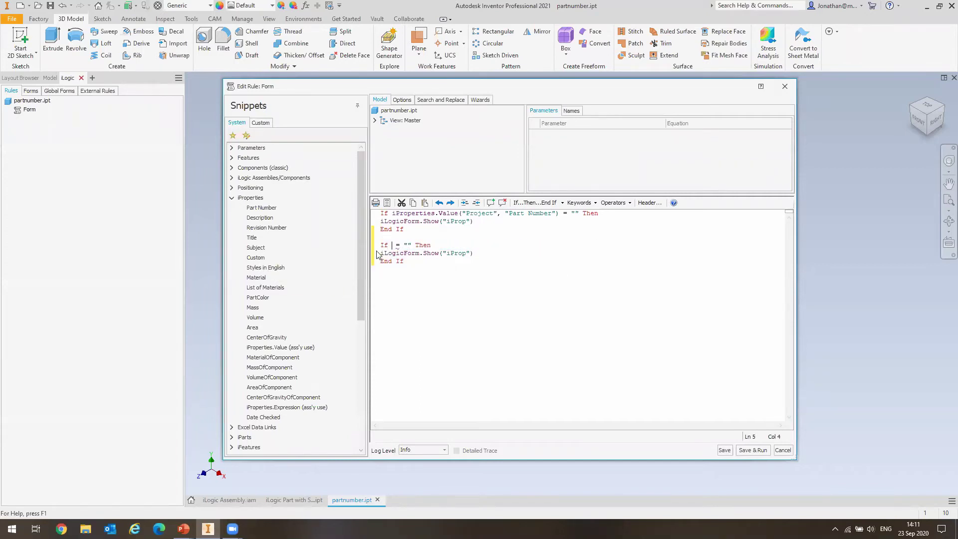
{"action": "double_click", "coordinate": [259, 218]}
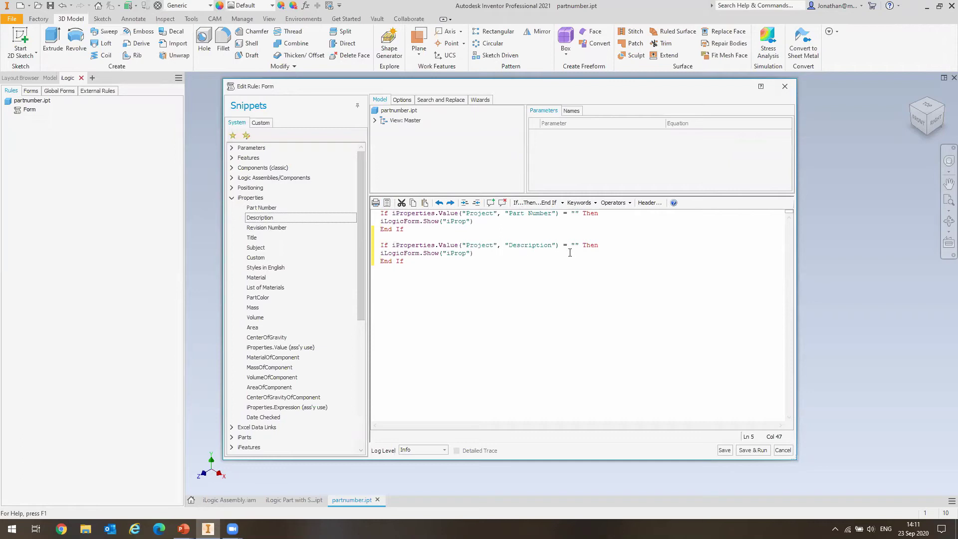
{"action": "left_click", "coordinate": [752, 450]}
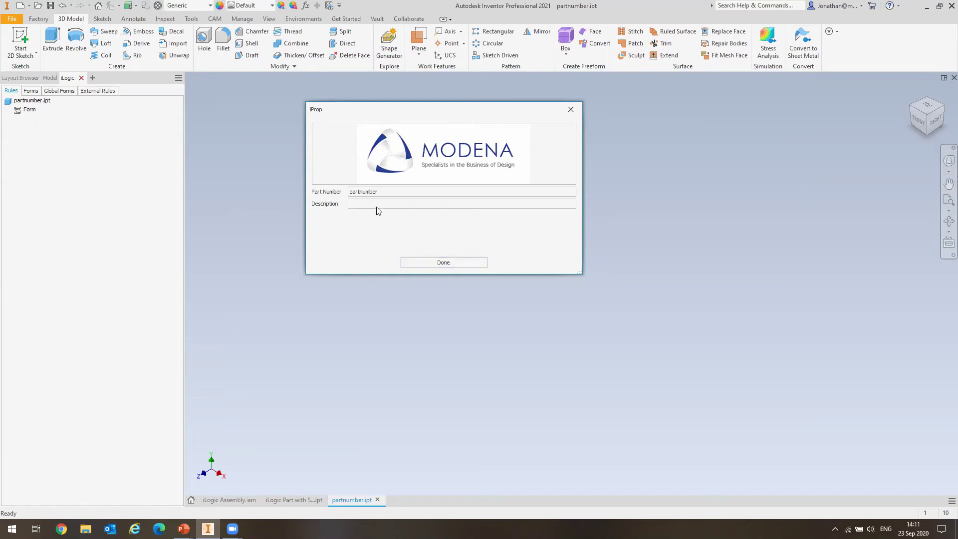
{"action": "left_click", "coordinate": [357, 203]}
{"action": "left_click", "coordinate": [434, 264]}
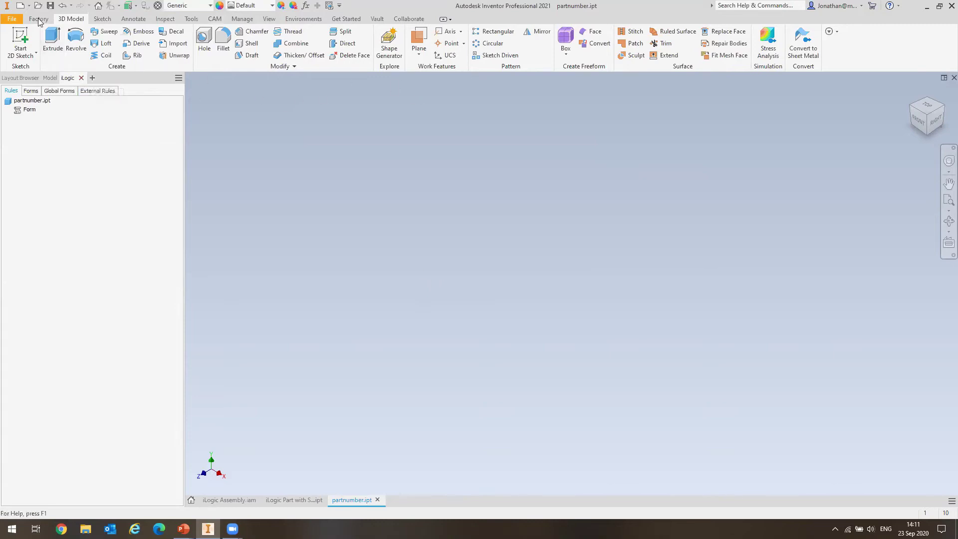
Save a template copy of partnumber.ipt named 'iLogic Part', then close partnumber.ipt
{"action": "left_click", "coordinate": [11, 19]}
{"action": "mouse_move", "coordinate": [44, 132]}
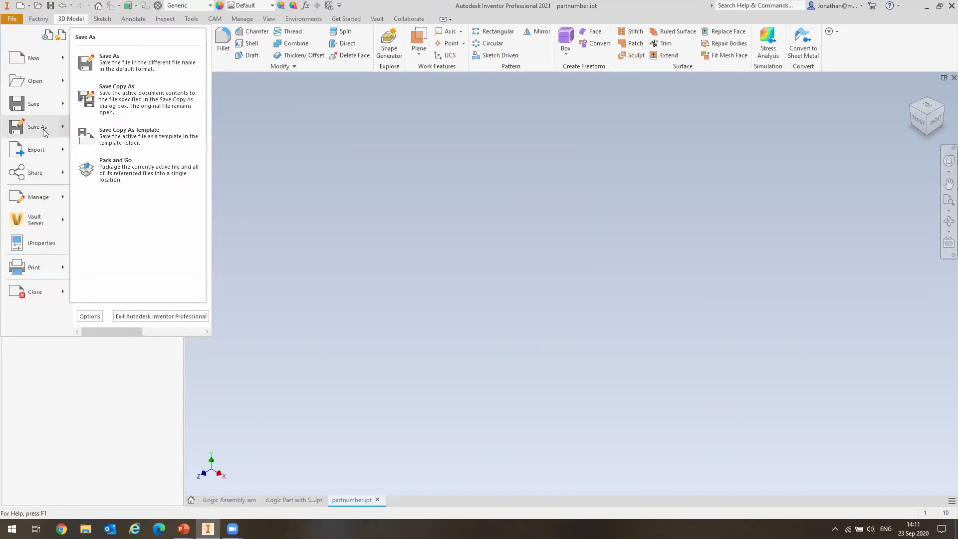
{"action": "left_click", "coordinate": [115, 128]}
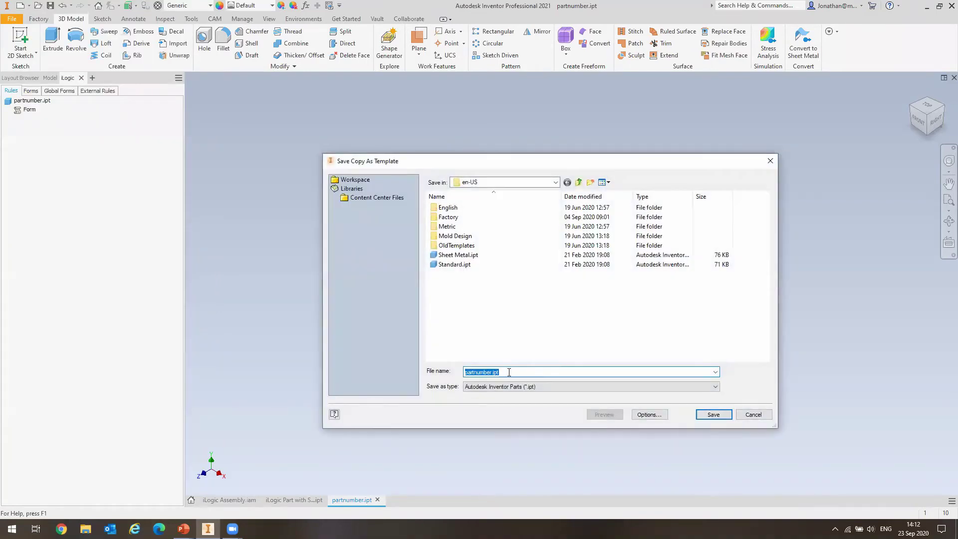
{"action": "type", "text": "iLogic Part"}
{"action": "key", "text": "Return"}
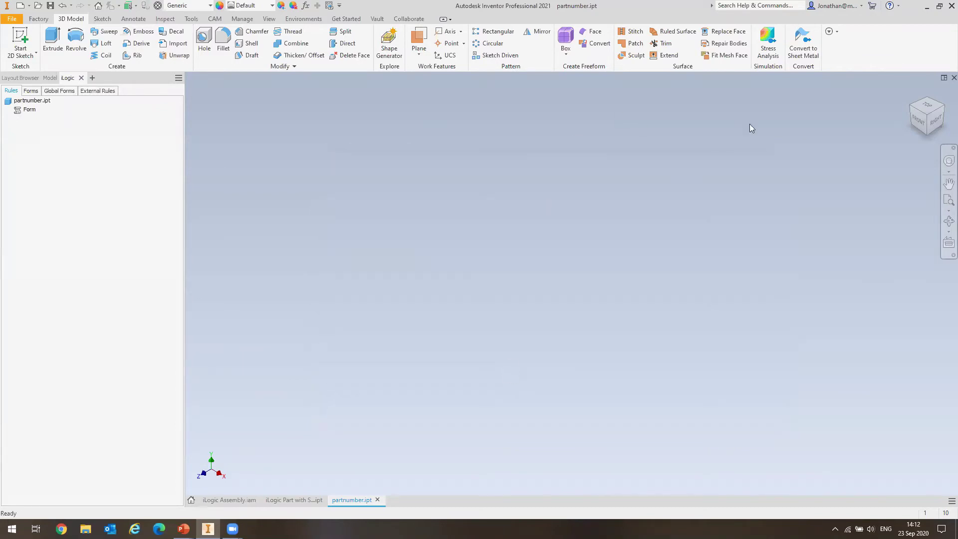
{"action": "left_click", "coordinate": [954, 78]}
{"action": "left_click", "coordinate": [418, 276]}
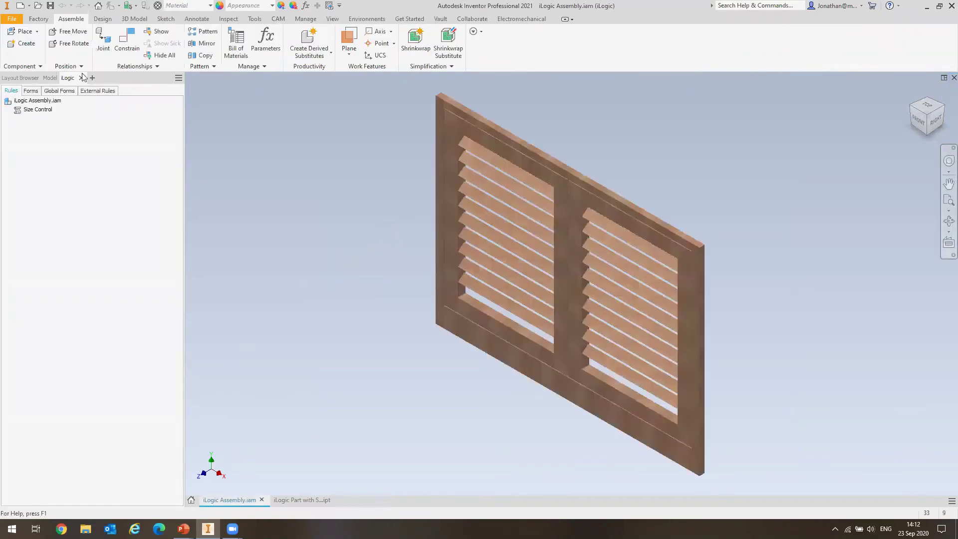
Create a new part from the iLogic Part template and enter 'Demo' as its Description
{"action": "left_click", "coordinate": [20, 6]}
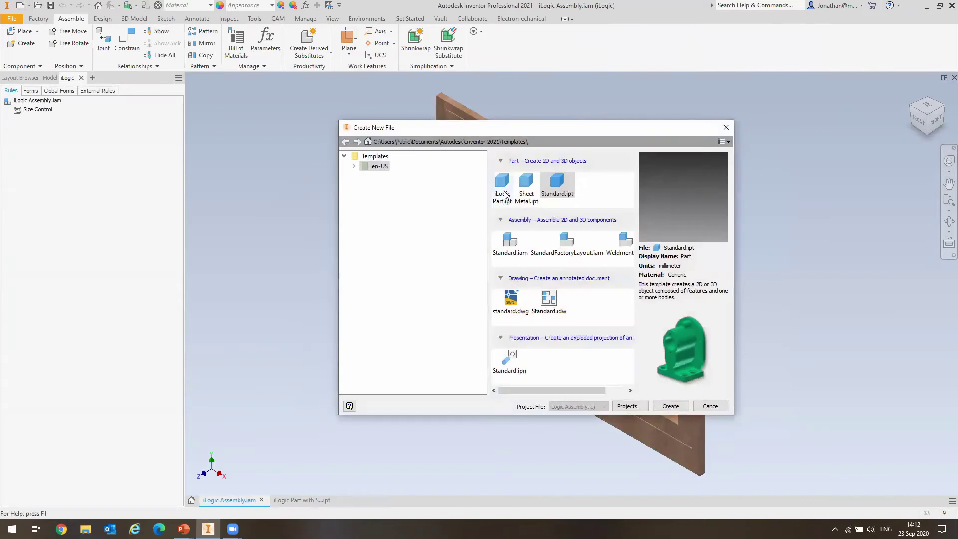
{"action": "left_click", "coordinate": [504, 186]}
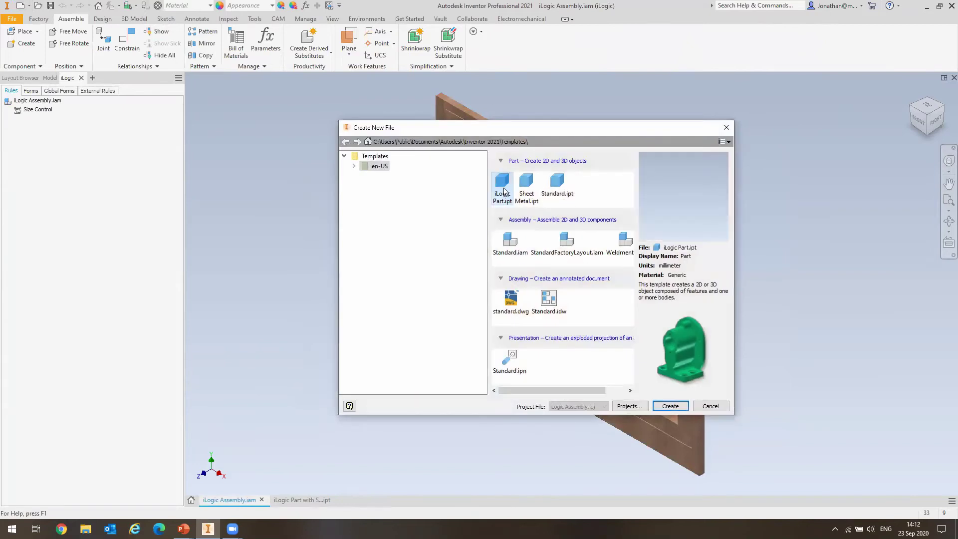
{"action": "double_click", "coordinate": [503, 191]}
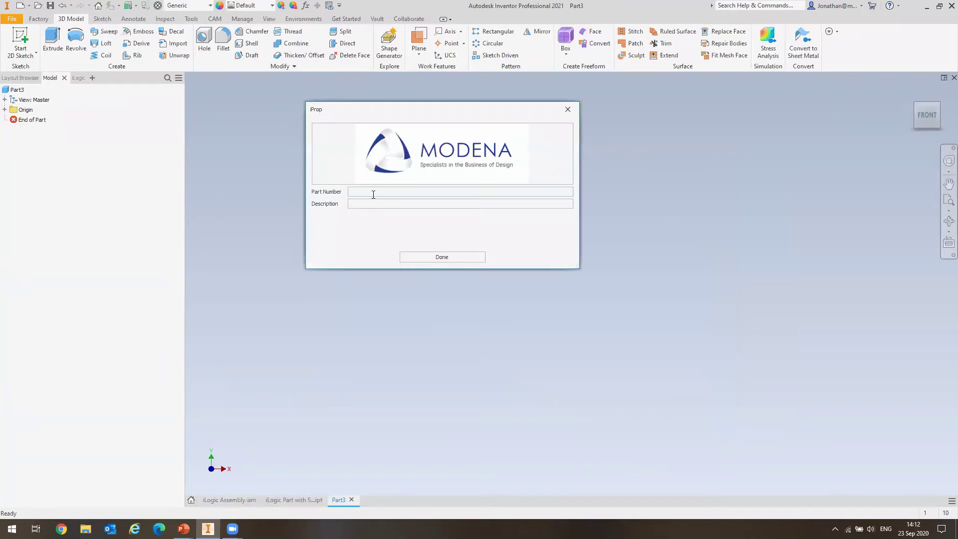
{"action": "left_click", "coordinate": [363, 204]}
{"action": "type", "text": "De"}
{"action": "type", "text": "mo"}
{"action": "left_click", "coordinate": [425, 257]}
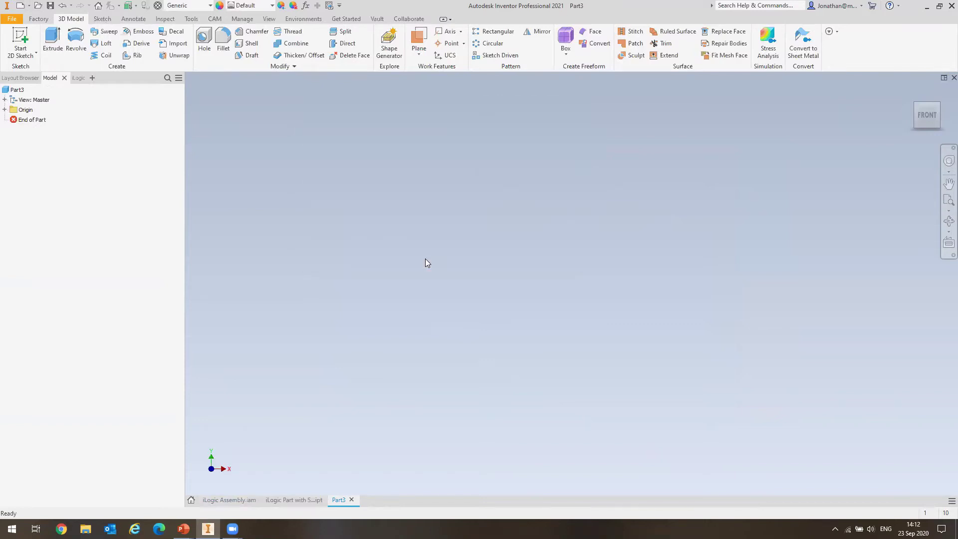
Review Part3's iProperties on the Project, Status and Custom tabs, checking the Description
{"action": "right_click", "coordinate": [21, 95]}
{"action": "left_click", "coordinate": [64, 203]}
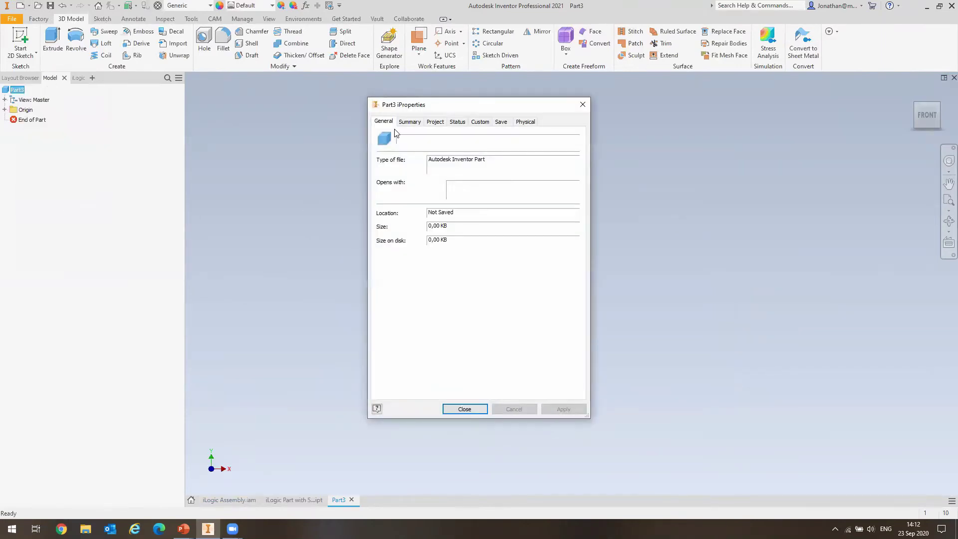
{"action": "left_click", "coordinate": [435, 122]}
{"action": "left_click", "coordinate": [448, 190]}
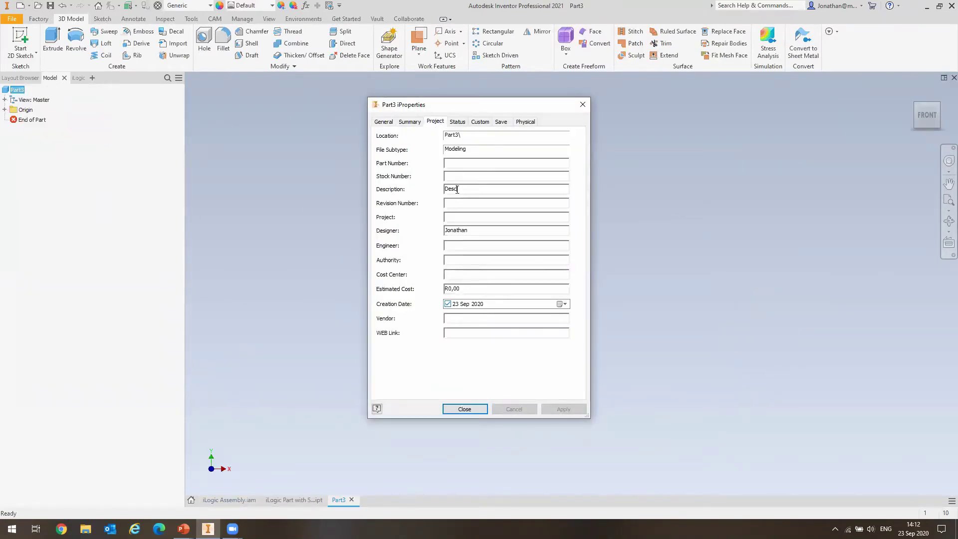
{"action": "double_click", "coordinate": [448, 190]}
{"action": "left_click", "coordinate": [458, 122]}
{"action": "left_click", "coordinate": [480, 121]}
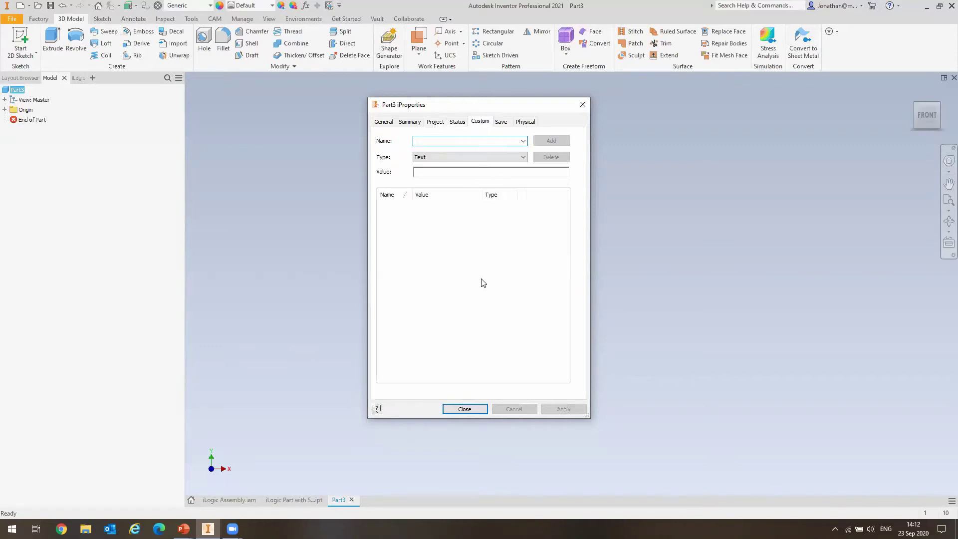
{"action": "left_click", "coordinate": [465, 410]}
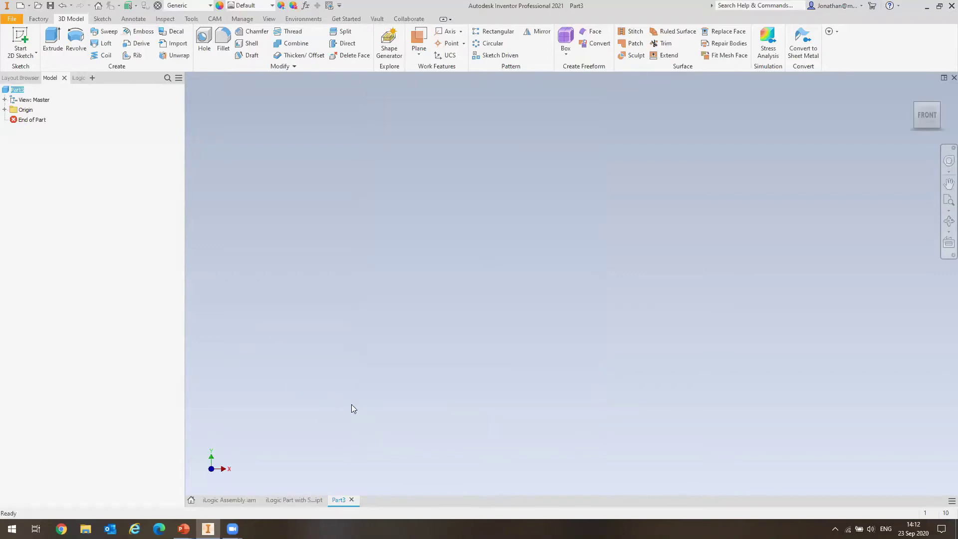
Close Part3 without saving and return to the iLogic Part with Size control bar
{"action": "left_click", "coordinate": [352, 499]}
{"action": "left_click", "coordinate": [453, 276]}
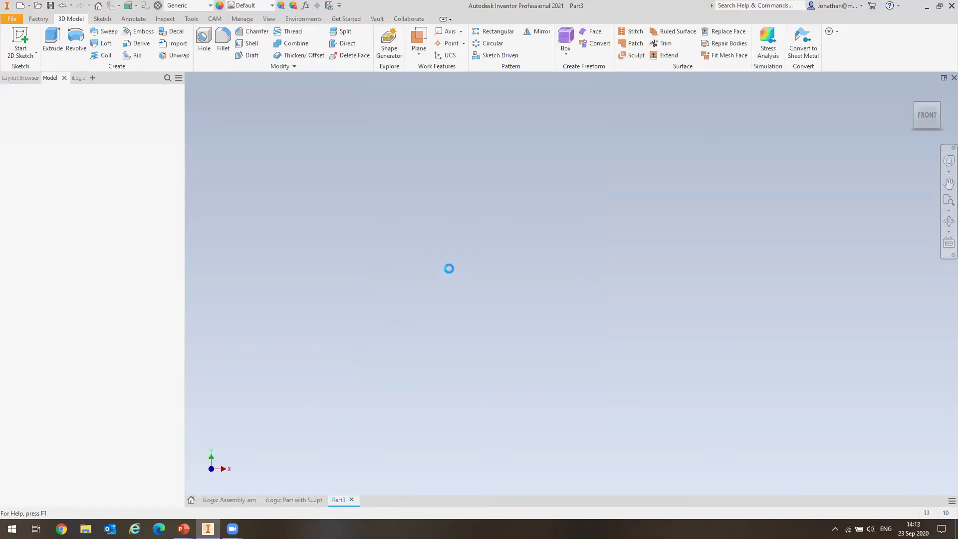
{"action": "left_click", "coordinate": [298, 500]}
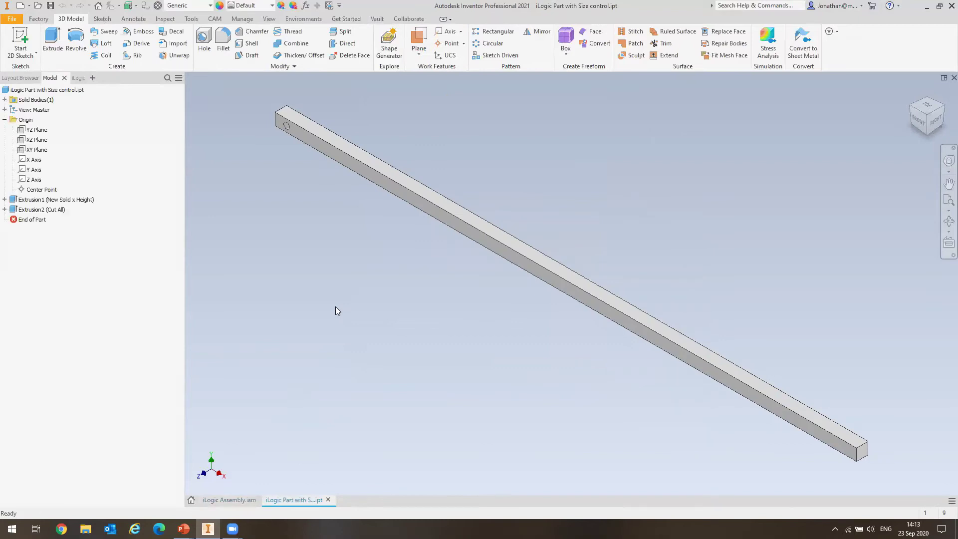
{"action": "middle_click_drag", "start_coordinate": [248, 142], "coordinate": [257, 155]}
{"action": "scroll", "coordinate": [294, 141], "scroll_direction": "up", "scroll_amount": 3}
{"action": "scroll", "coordinate": [292, 143], "scroll_direction": "down", "scroll_amount": 4}
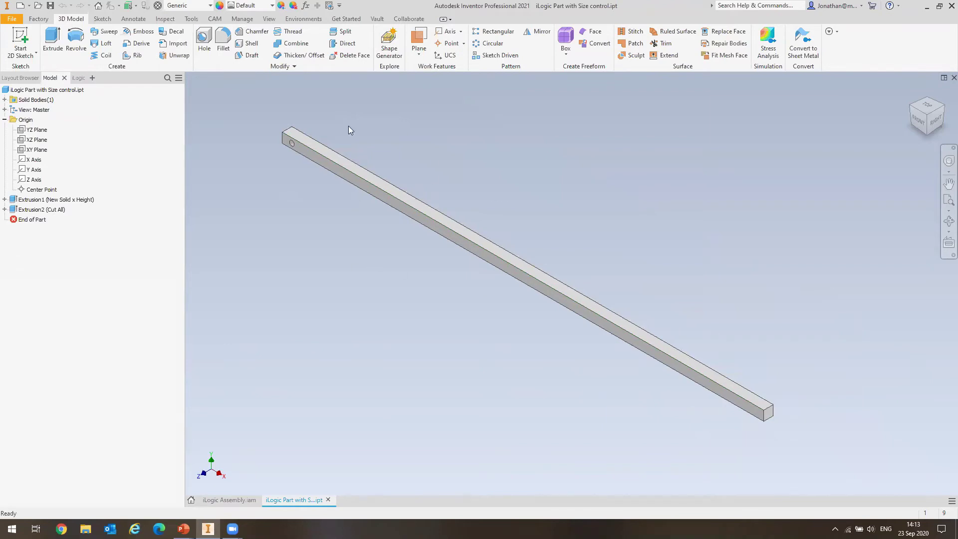
{"action": "scroll", "coordinate": [305, 160], "scroll_direction": "down", "scroll_amount": 4}
{"action": "scroll", "coordinate": [308, 174], "scroll_direction": "up", "scroll_amount": 2}
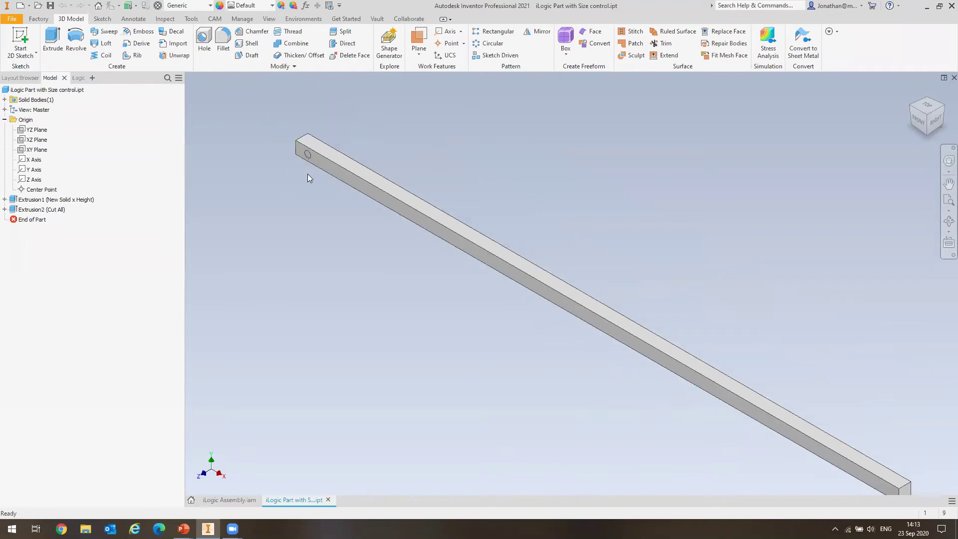
{"action": "middle_click_drag", "start_coordinate": [307, 173], "coordinate": [287, 153]}
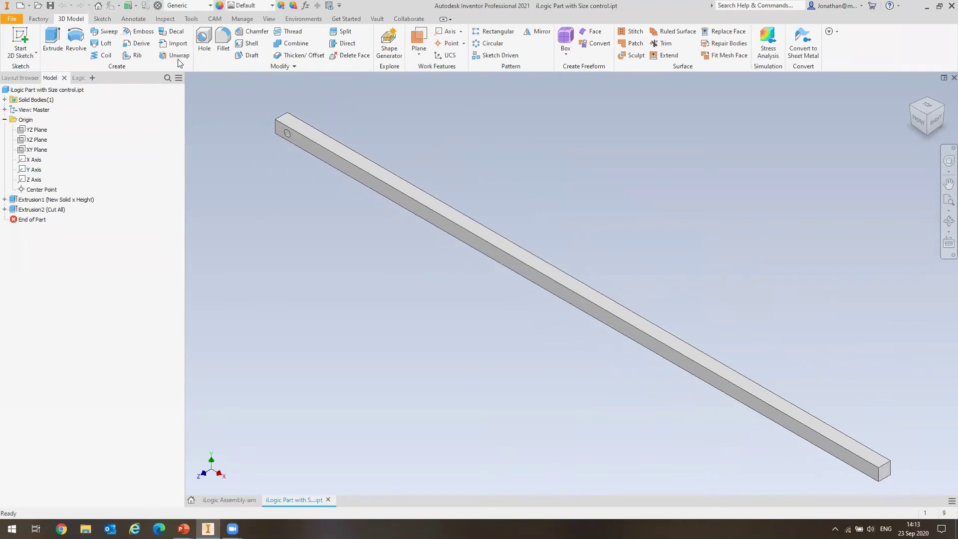
Look over the part's iLogic rules list, then go back to the model tree
{"action": "left_click", "coordinate": [77, 78]}
{"action": "right_click", "coordinate": [59, 156]}
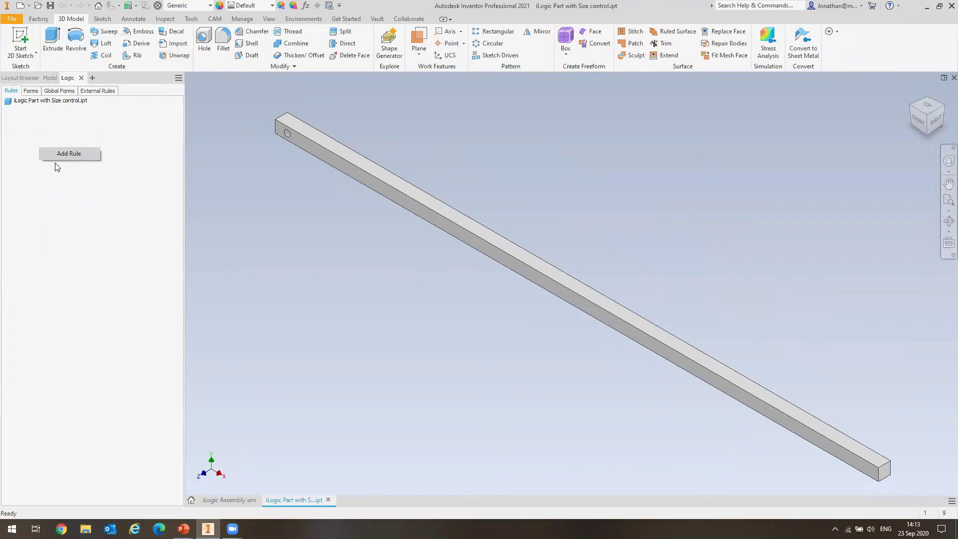
{"action": "left_click", "coordinate": [220, 166]}
{"action": "left_click", "coordinate": [50, 78]}
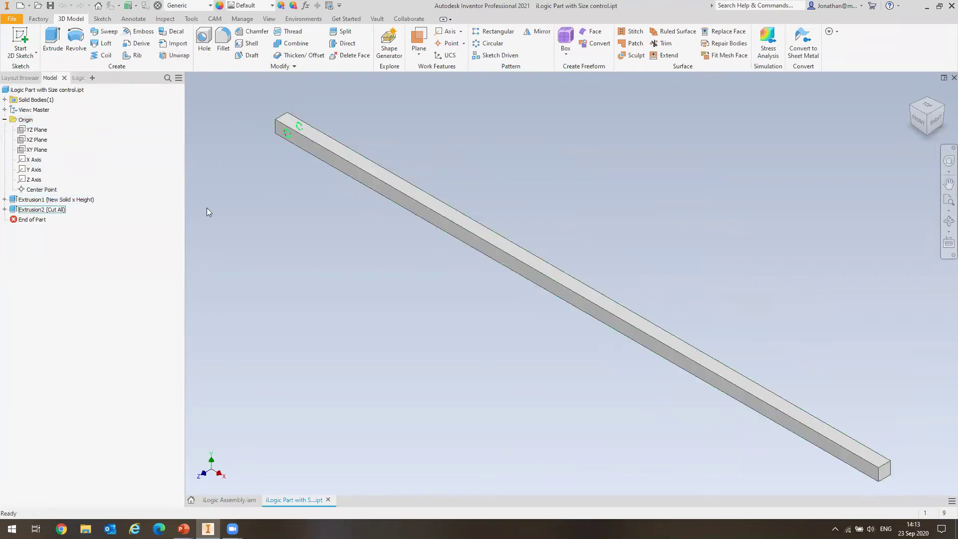
Rectangular-pattern the hole along the X axis with count No_Off_Holes=10 and spacing Pitch
{"action": "left_click", "coordinate": [492, 32]}
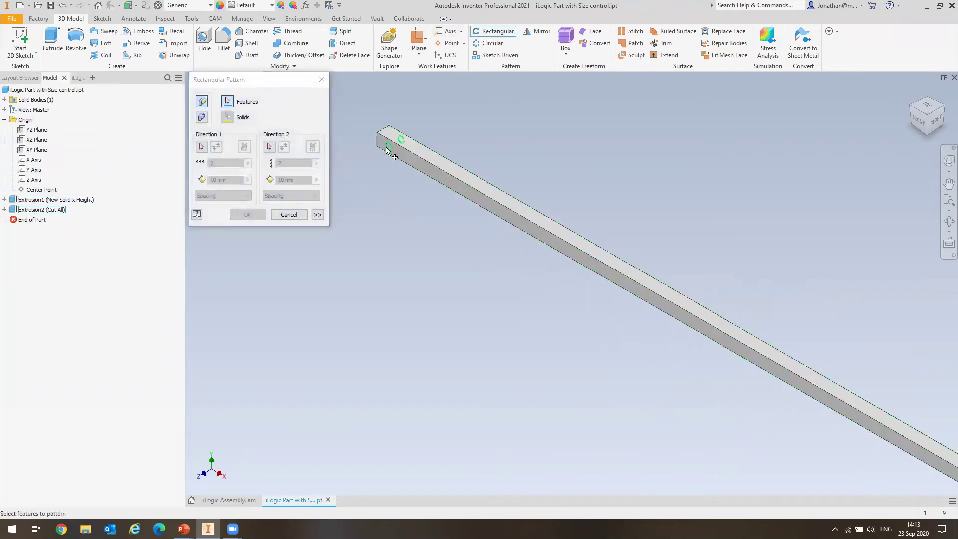
{"action": "left_click", "coordinate": [201, 146]}
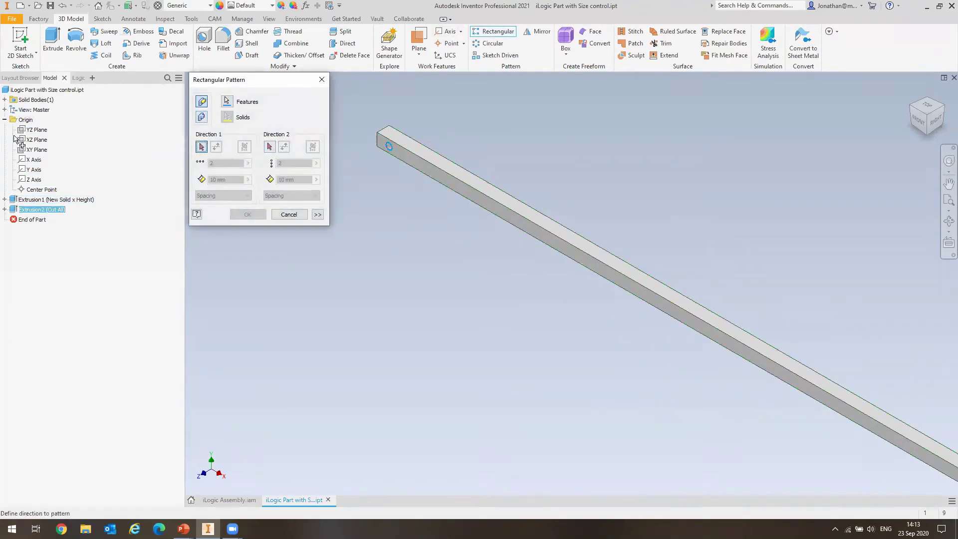
{"action": "left_click", "coordinate": [34, 160]}
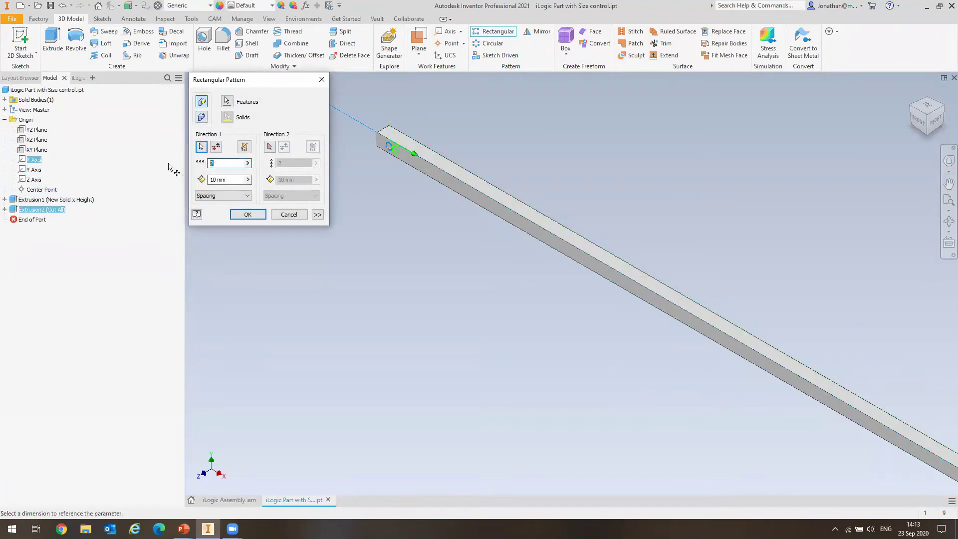
{"action": "type", "text": "No"}
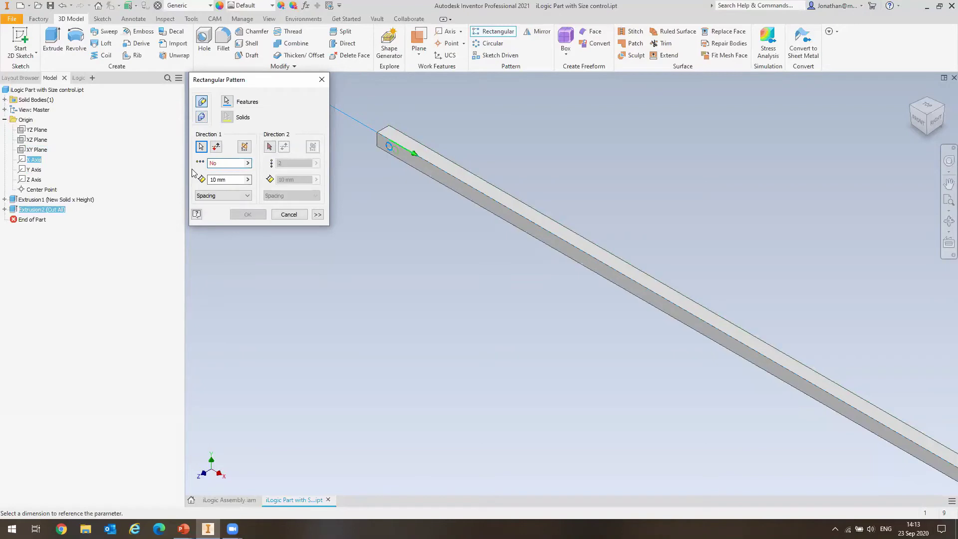
{"action": "type", "text": "_Off"}
{"action": "type", "text": "_Holes"}
{"action": "type", "text": "="}
{"action": "type", "text": "1"}
{"action": "type", "text": "0"}
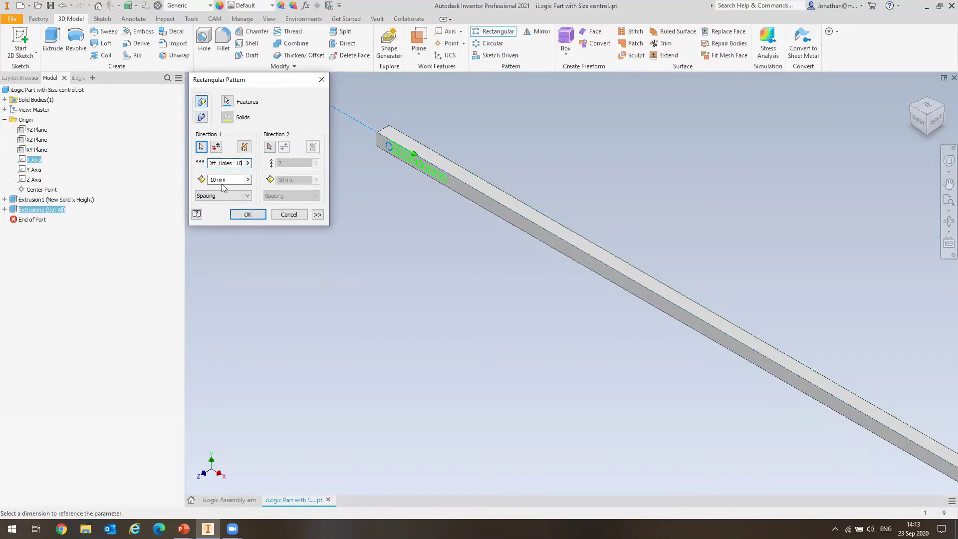
{"action": "key", "text": "Tab"}
{"action": "left_click", "coordinate": [247, 180]}
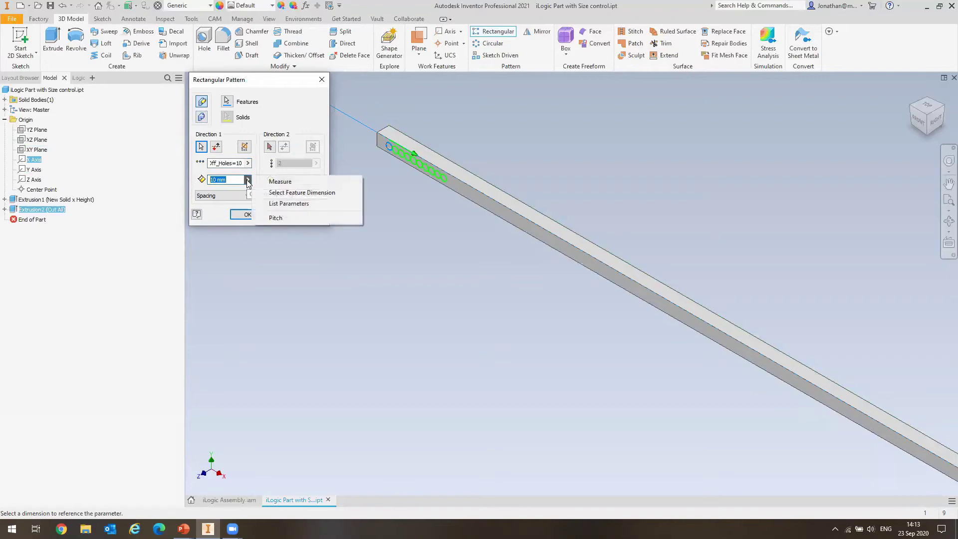
{"action": "left_click", "coordinate": [270, 209]}
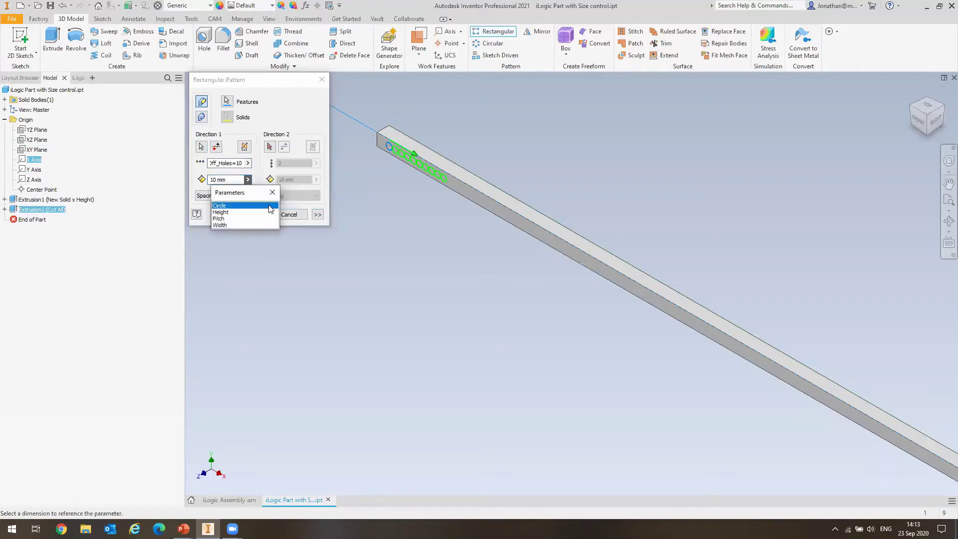
{"action": "left_click", "coordinate": [220, 219]}
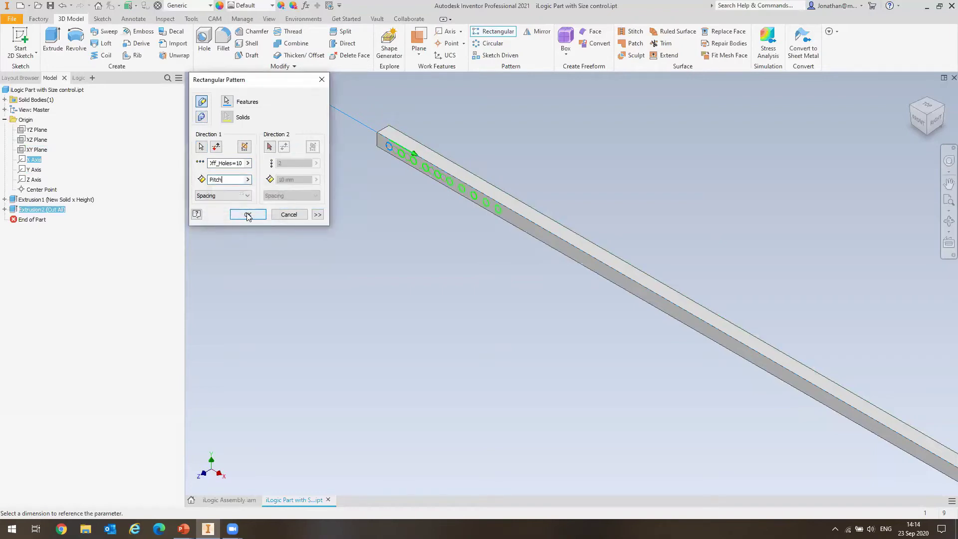
{"action": "key", "text": "Return"}
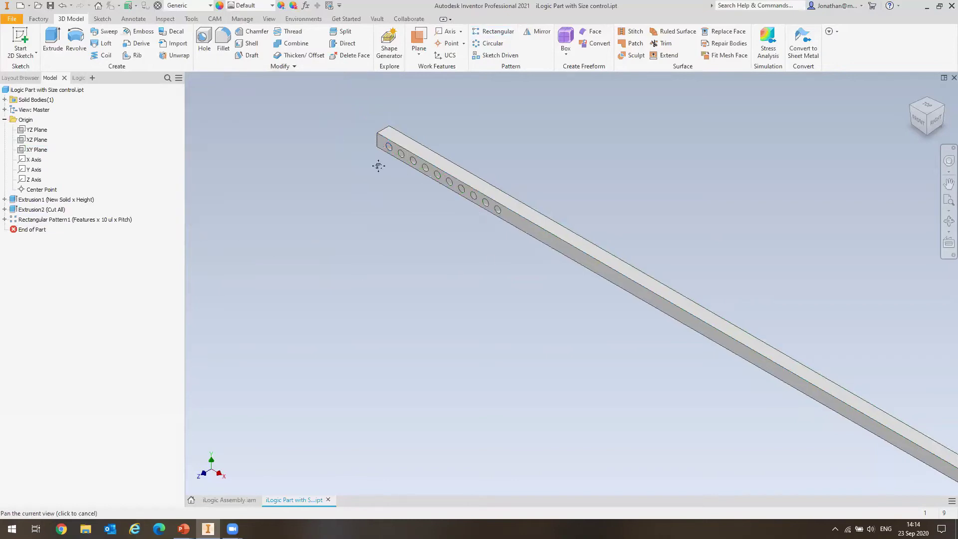
{"action": "middle_click_drag", "start_coordinate": [381, 171], "coordinate": [387, 213]}
{"action": "scroll", "coordinate": [355, 207], "scroll_direction": "up", "scroll_amount": 5}
{"action": "scroll", "coordinate": [336, 236], "scroll_direction": "down", "scroll_amount": 7}
{"action": "scroll", "coordinate": [319, 205], "scroll_direction": "down", "scroll_amount": 3}
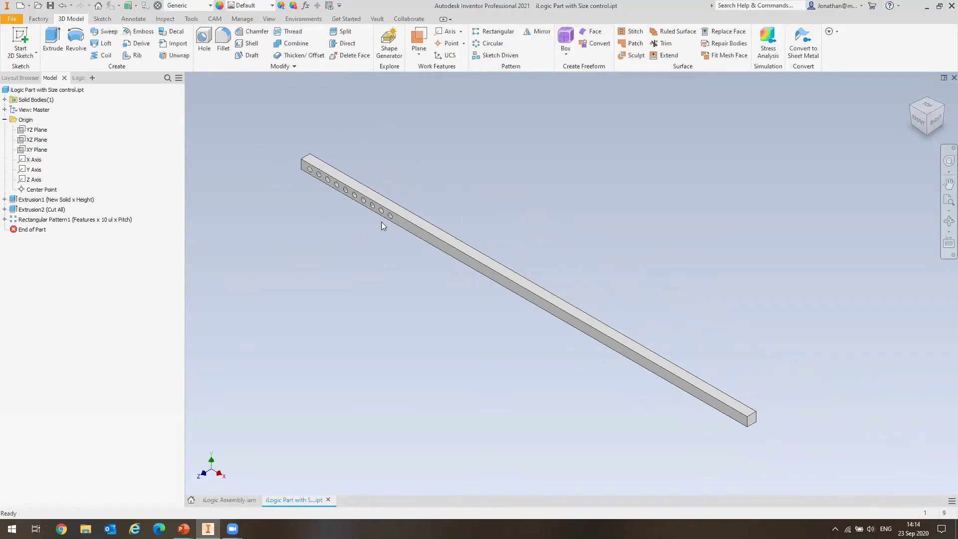
{"action": "left_click", "coordinate": [78, 78]}
Add a new iLogic rule named 'Control size'
{"action": "right_click", "coordinate": [49, 148]}
{"action": "left_click", "coordinate": [65, 152]}
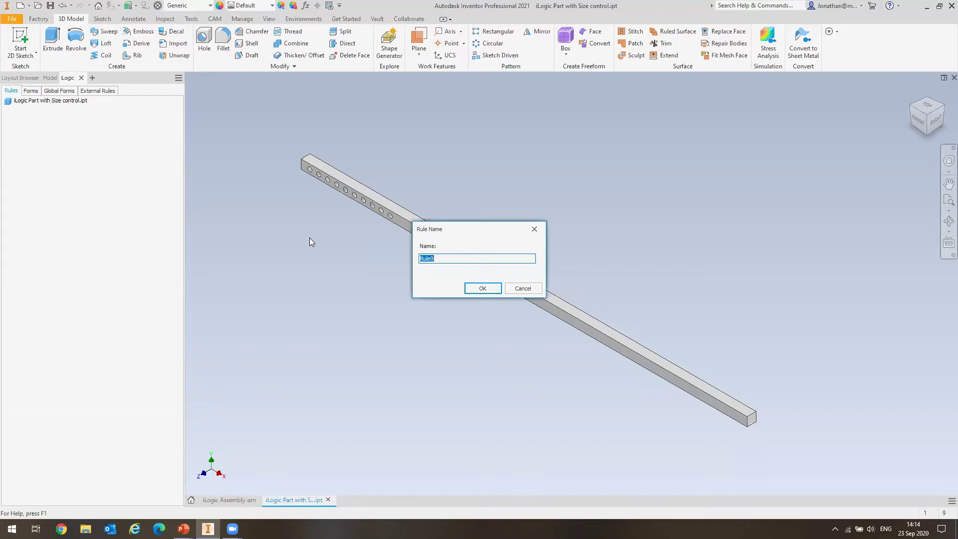
{"action": "type", "text": "Control size"}
{"action": "key", "text": "Return"}
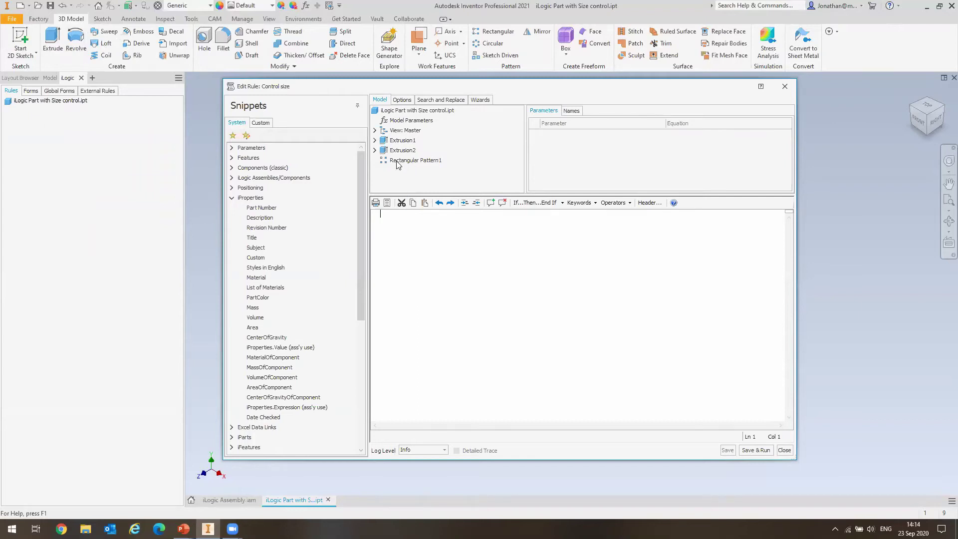
Write the formula No_Off_Holes = (Width / Pitch) -1 using the model parameters
{"action": "left_click", "coordinate": [400, 121]}
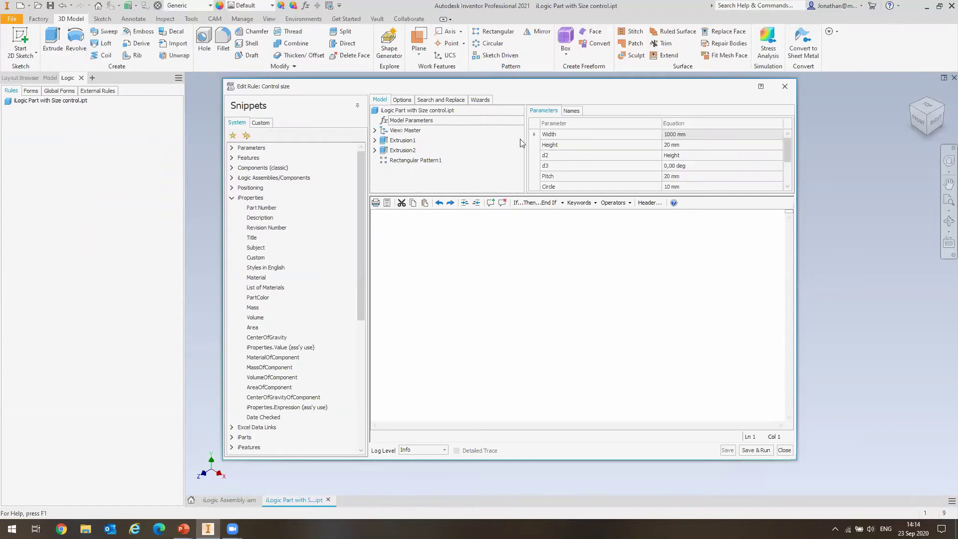
{"action": "scroll", "coordinate": [616, 151], "scroll_direction": "down", "scroll_amount": 2}
{"action": "left_click", "coordinate": [556, 169]}
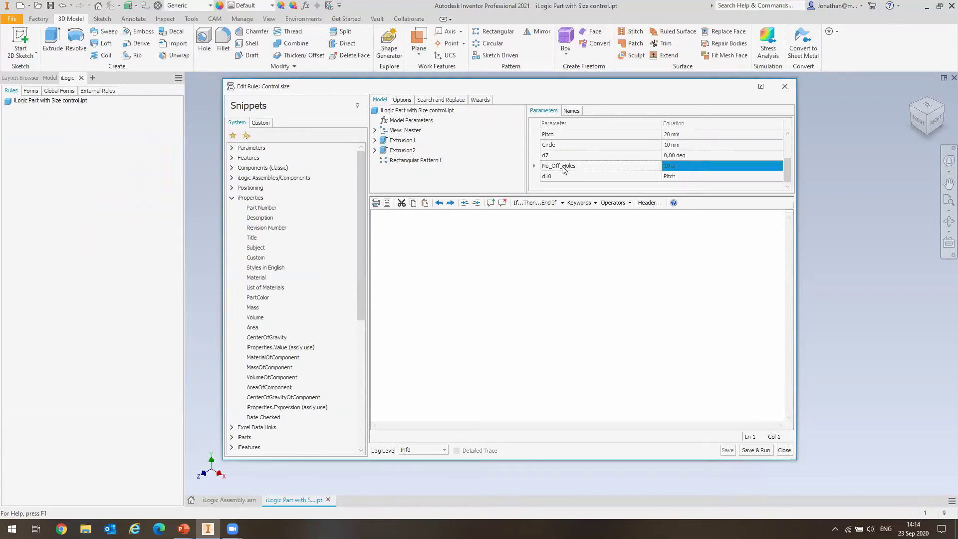
{"action": "double_click", "coordinate": [563, 170]}
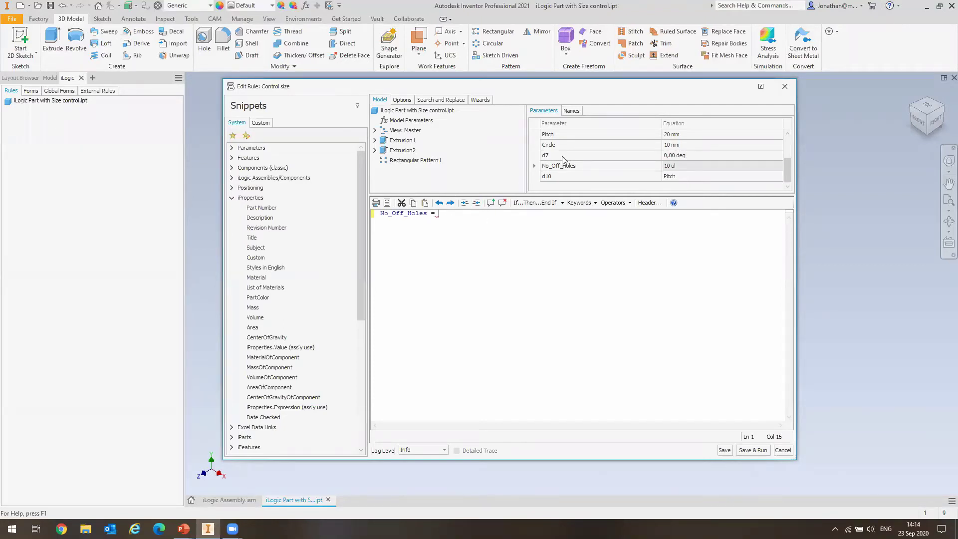
{"action": "scroll", "coordinate": [554, 139], "scroll_direction": "up", "scroll_amount": 2}
{"action": "double_click", "coordinate": [553, 134]}
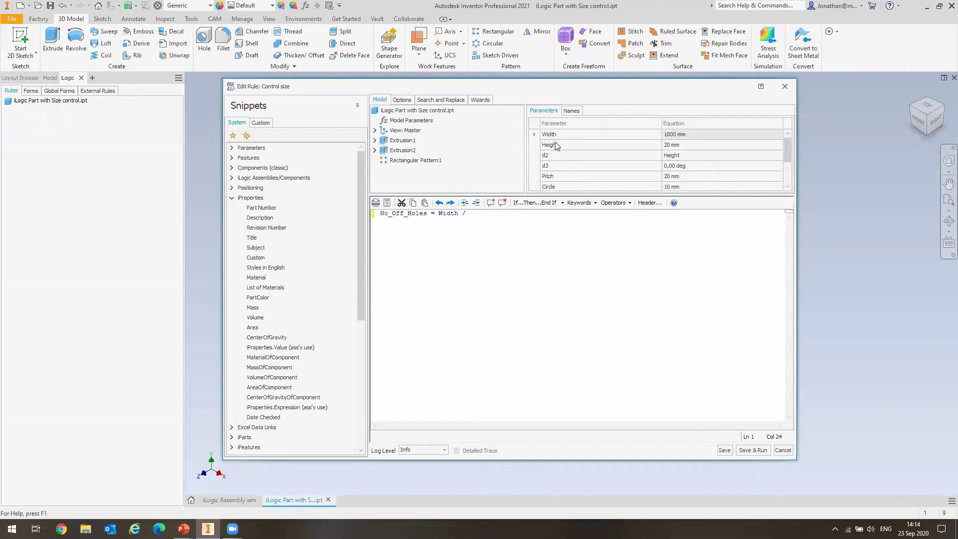
{"action": "double_click", "coordinate": [553, 178]}
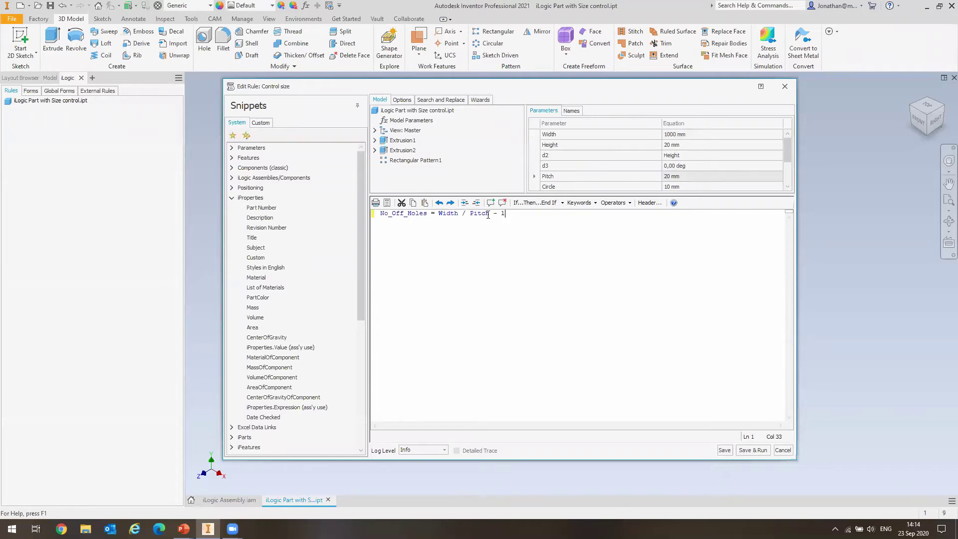
{"action": "type", "text": ")"}
{"action": "type", "text": "("}
{"action": "left_click", "coordinate": [519, 216]}
Add the DocumentUpdate snippet on a new line, then save and run the rule
{"action": "key", "text": "Return"}
{"action": "key", "text": "Return"}
{"action": "scroll", "coordinate": [334, 279], "scroll_direction": "down", "scroll_amount": 8}
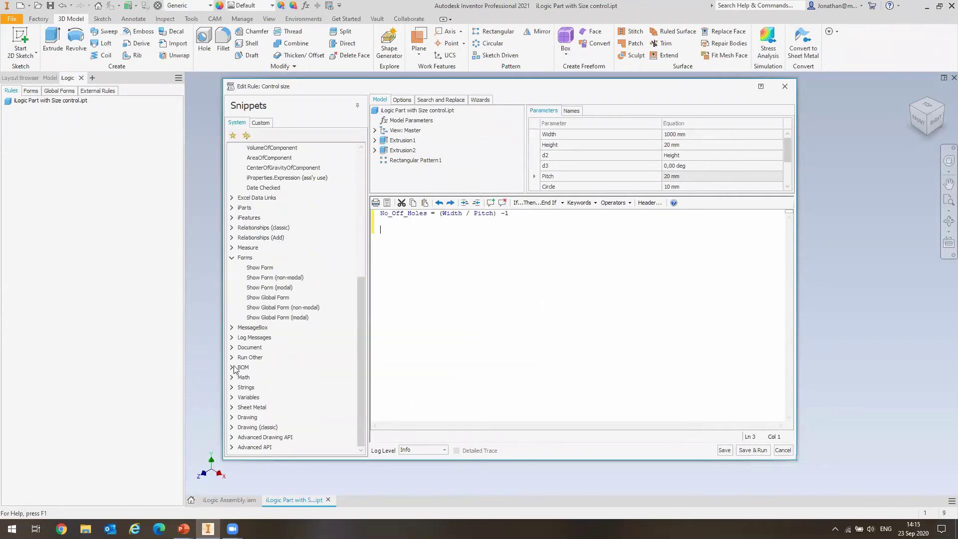
{"action": "left_click", "coordinate": [232, 348]}
{"action": "scroll", "coordinate": [249, 379], "scroll_direction": "down", "scroll_amount": 1}
{"action": "left_click", "coordinate": [275, 419]}
{"action": "double_click", "coordinate": [275, 418]}
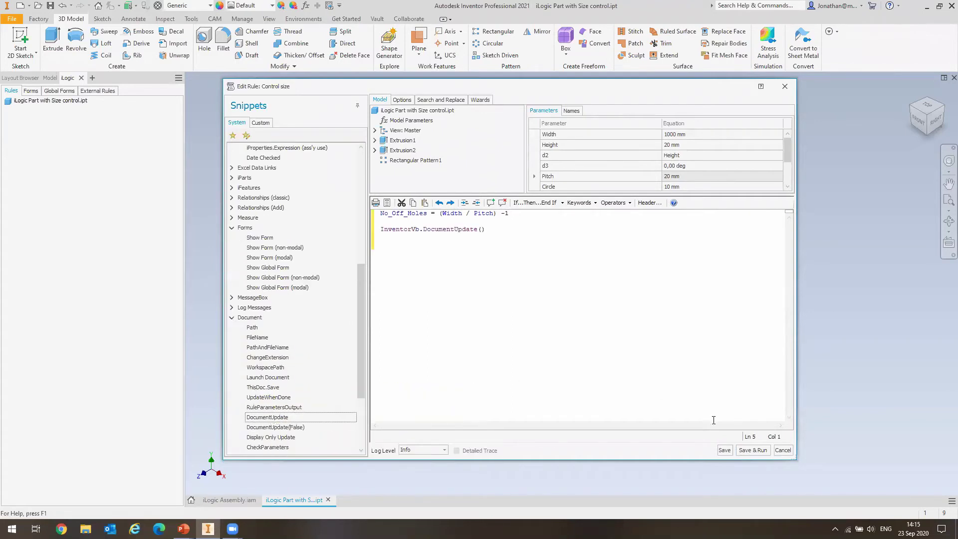
{"action": "left_click", "coordinate": [755, 450]}
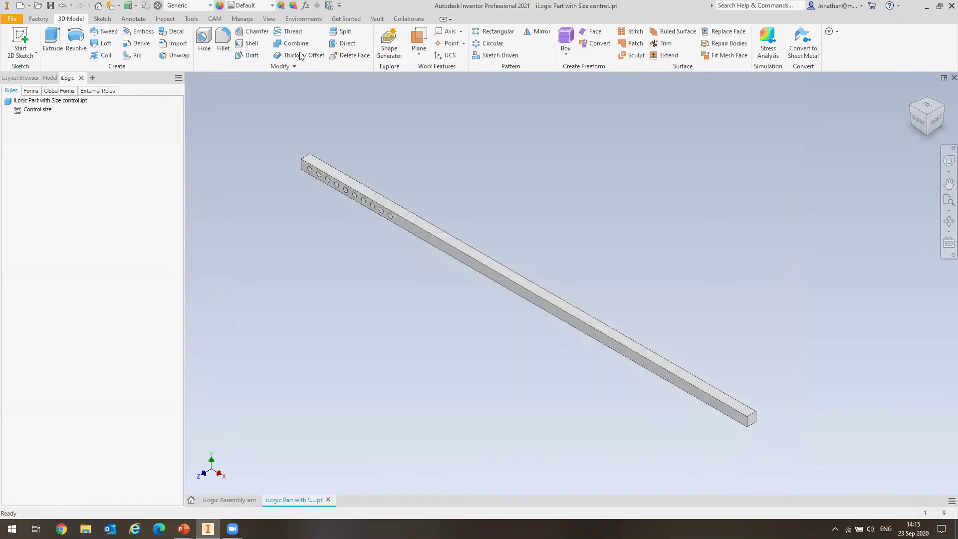
Update the part and set the Width parameter to 1500 mm
{"action": "left_click", "coordinate": [111, 5]}
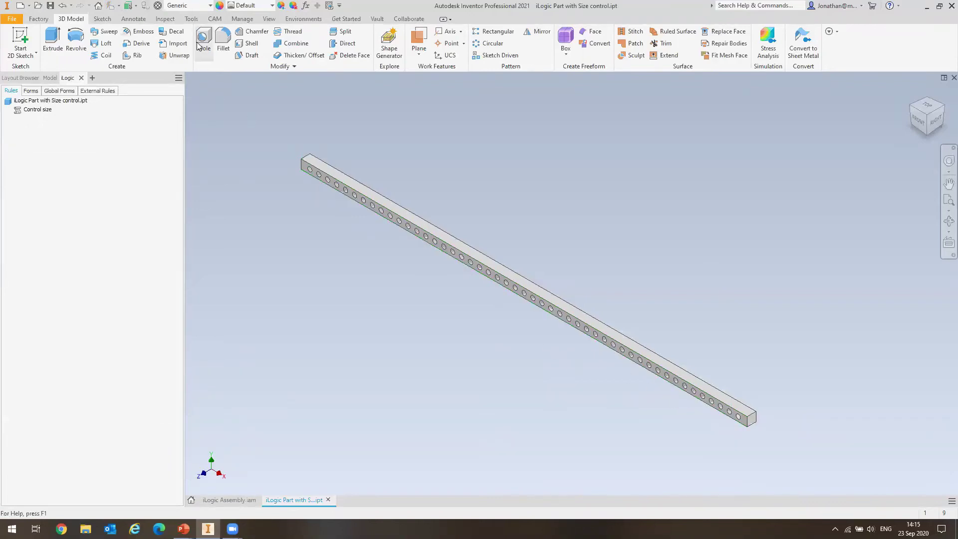
{"action": "left_click", "coordinate": [306, 5]}
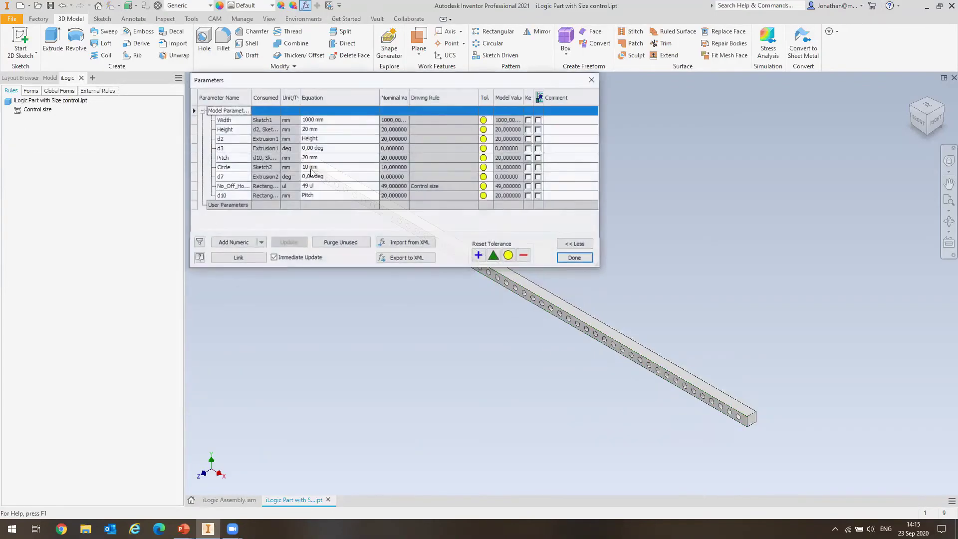
{"action": "left_click", "coordinate": [325, 120]}
{"action": "type", "text": "1500"}
{"action": "key", "text": "Return"}
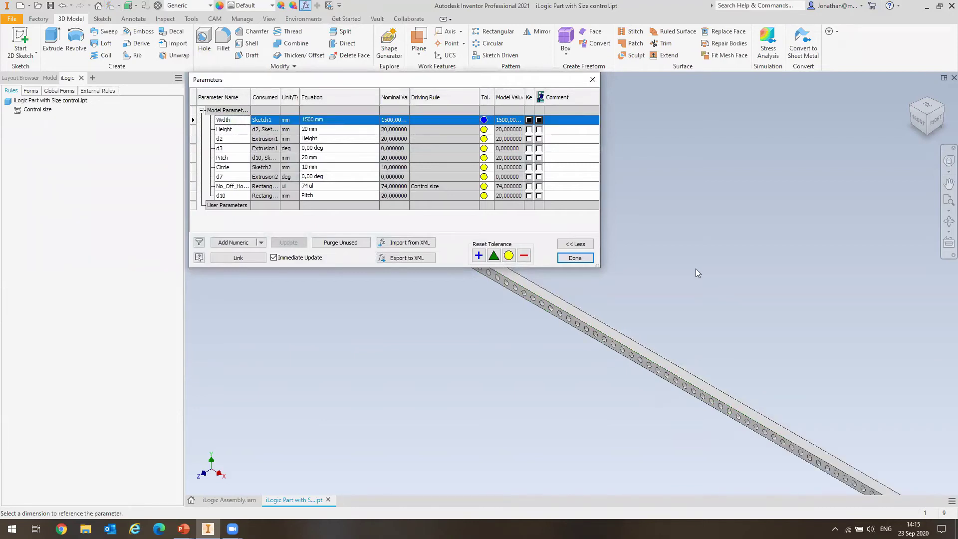
{"action": "middle_click_drag", "start_coordinate": [693, 269], "coordinate": [826, 404]}
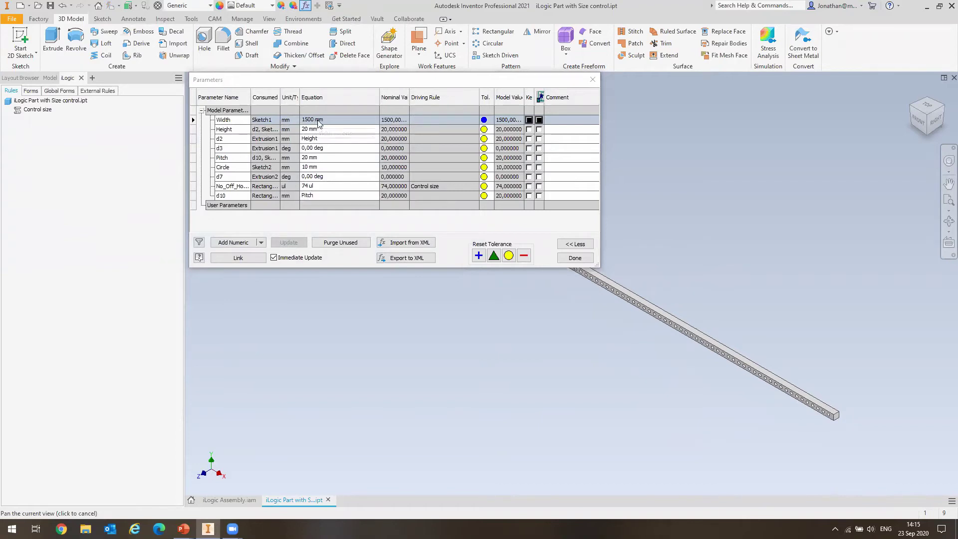
Test Width at 50 mm to confirm the hole count adapts, then restore 1500 mm
{"action": "left_click", "coordinate": [320, 120]}
{"action": "type", "text": "50"}
{"action": "left_click", "coordinate": [192, 117]}
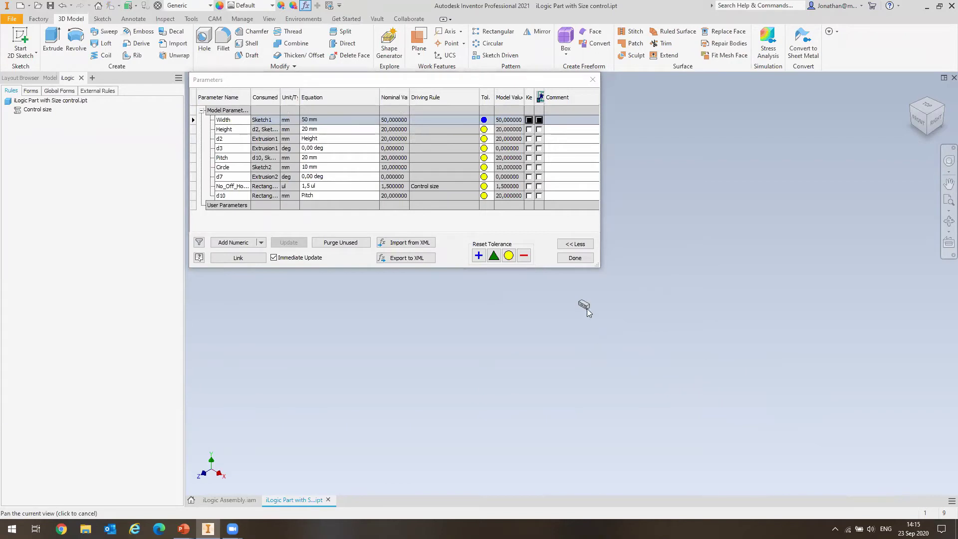
{"action": "middle_click_drag", "start_coordinate": [590, 310], "coordinate": [583, 317]}
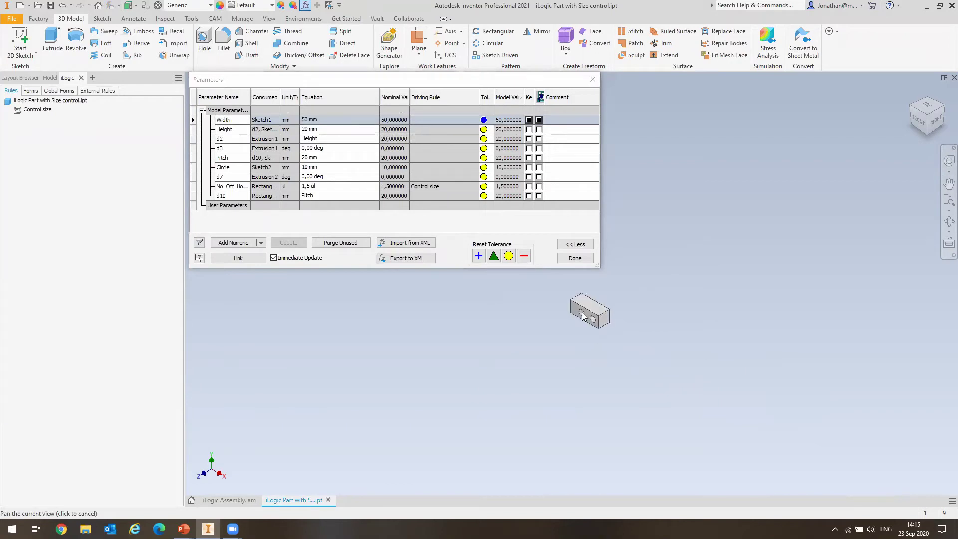
{"action": "left_click", "coordinate": [327, 120]}
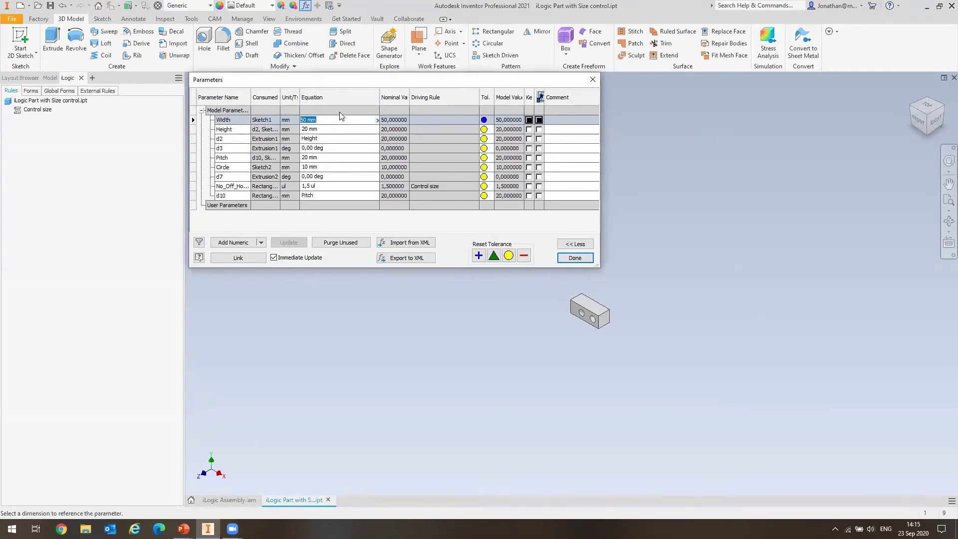
{"action": "type", "text": "1500"}
{"action": "key", "text": "Return"}
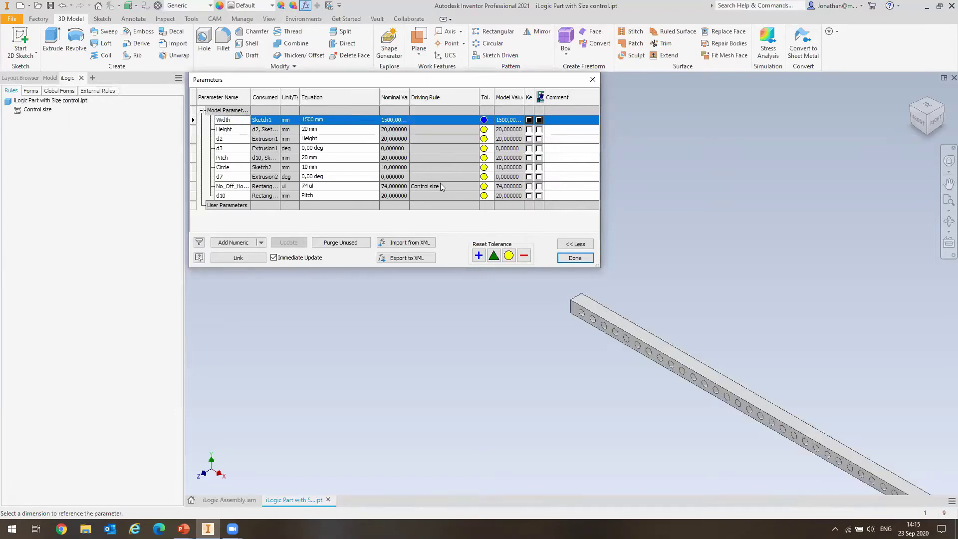
Close the Parameters table, zoom in on the holes, and bring up the Control size rule's options
{"action": "left_click", "coordinate": [575, 257]}
{"action": "scroll", "coordinate": [464, 278], "scroll_direction": "up", "scroll_amount": 10}
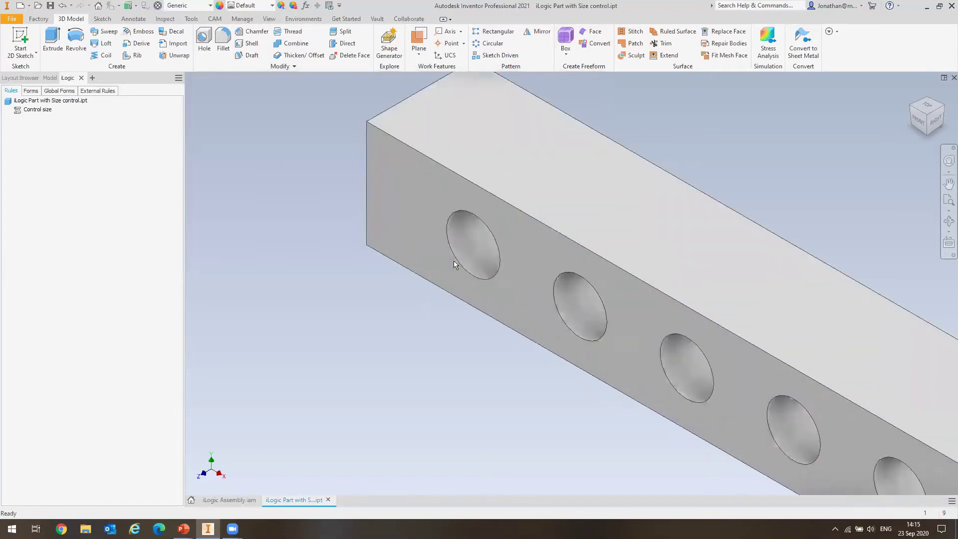
{"action": "middle_click_drag", "start_coordinate": [455, 276], "coordinate": [455, 218]}
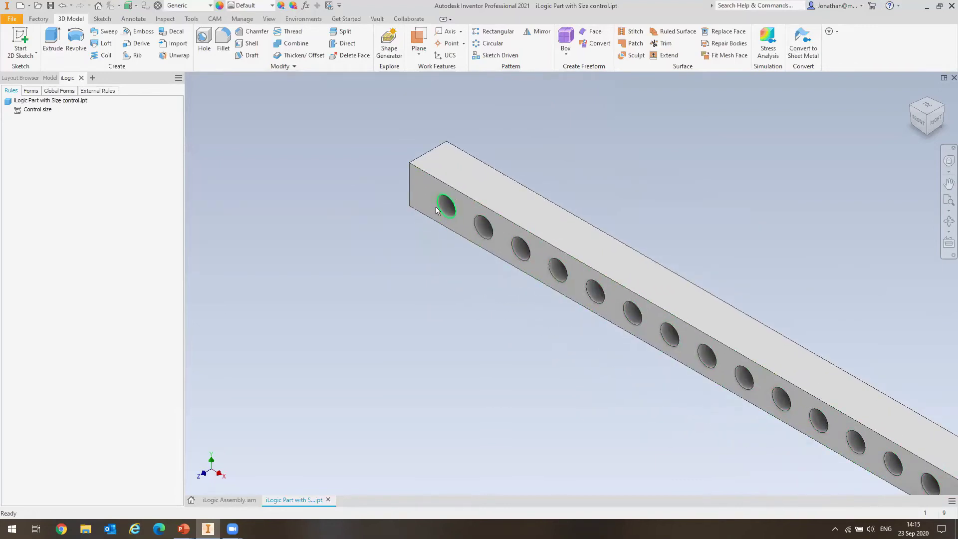
{"action": "mouse_move", "coordinate": [435, 207]}
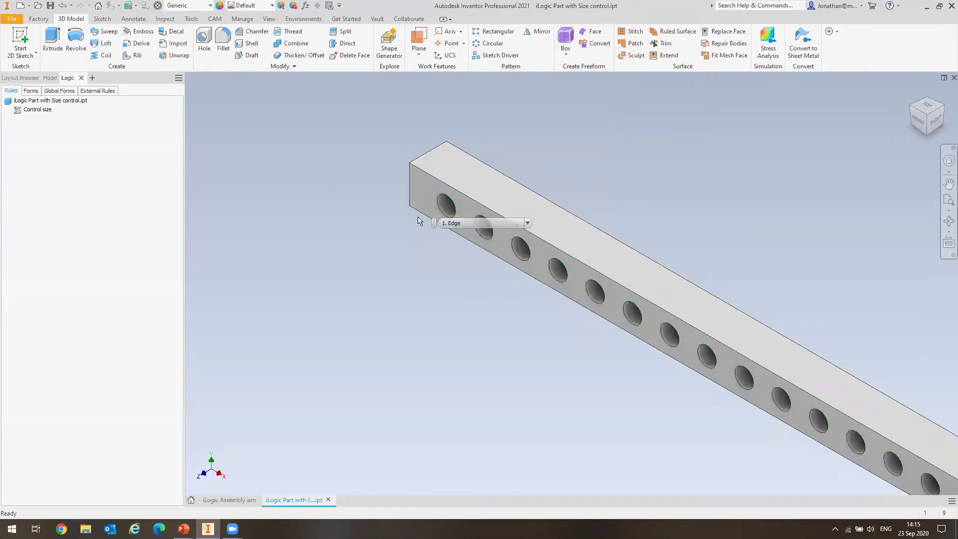
{"action": "right_click", "coordinate": [38, 110]}
Replace the DocumentUpdate line with an If-Then block and select its My_Expression placeholder
{"action": "left_click", "coordinate": [63, 130]}
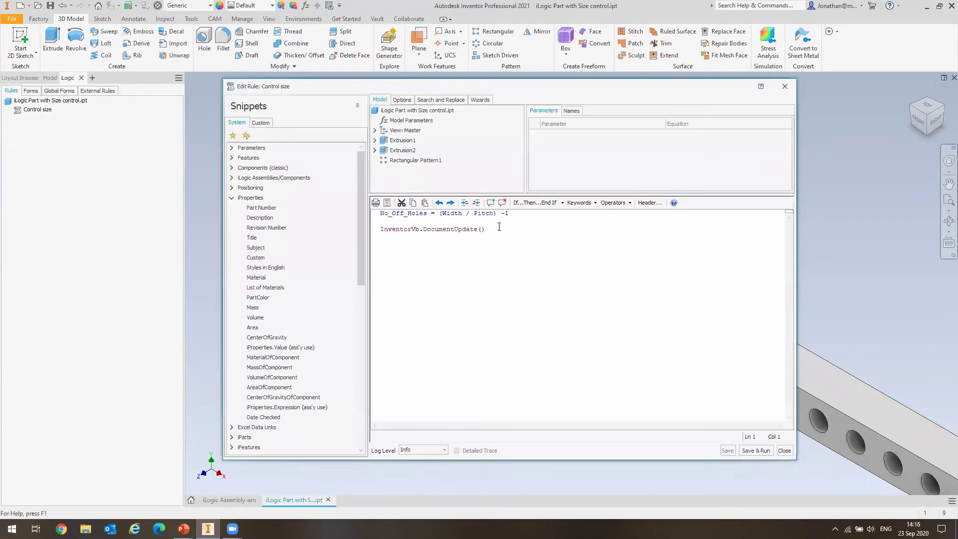
{"action": "triple_click", "coordinate": [499, 227]}
{"action": "key", "text": "Delete"}
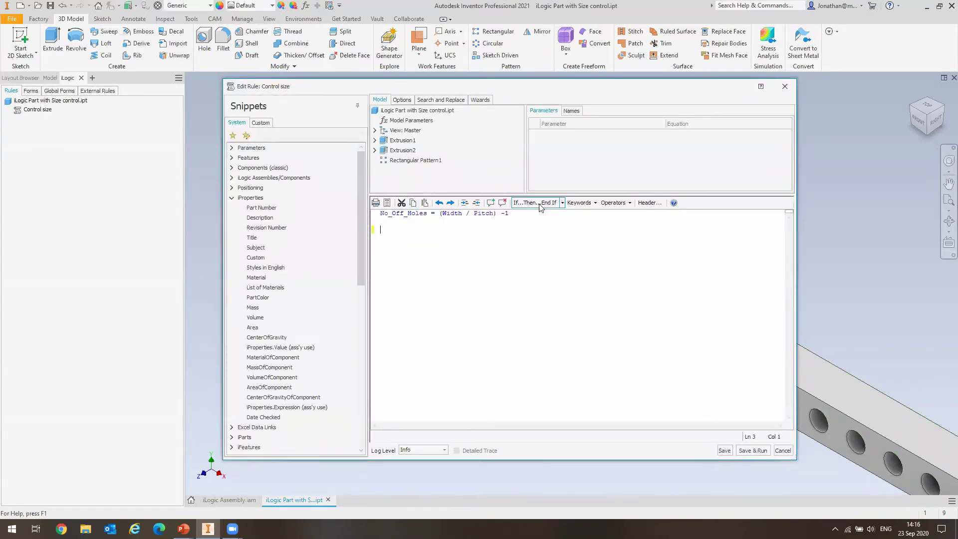
{"action": "left_click", "coordinate": [524, 202]}
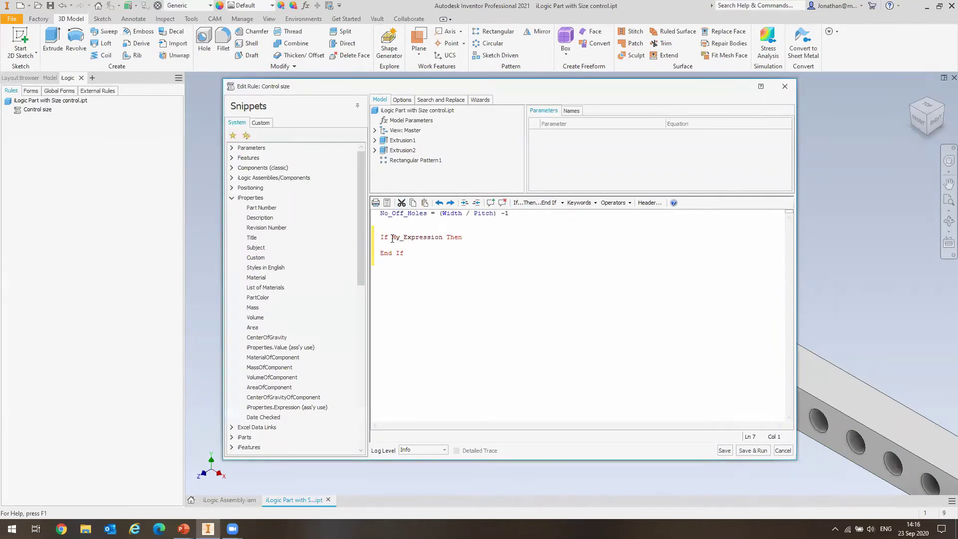
{"action": "left_click_drag", "start_coordinate": [404, 239], "coordinate": [442, 237]}
Build the condition If Circle >= Height from the Parameters and Operators lists
{"action": "left_click", "coordinate": [375, 130]}
{"action": "left_click", "coordinate": [375, 131]}
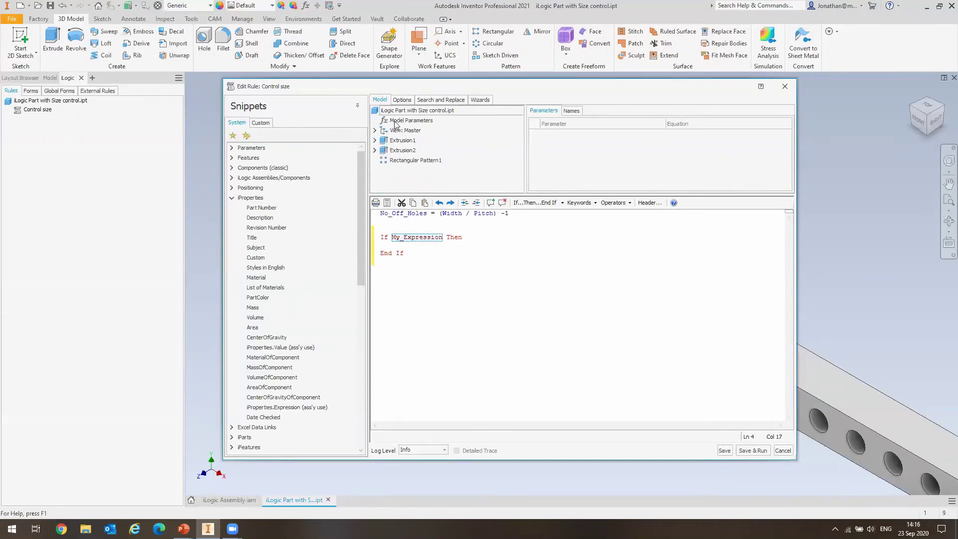
{"action": "left_click", "coordinate": [395, 122]}
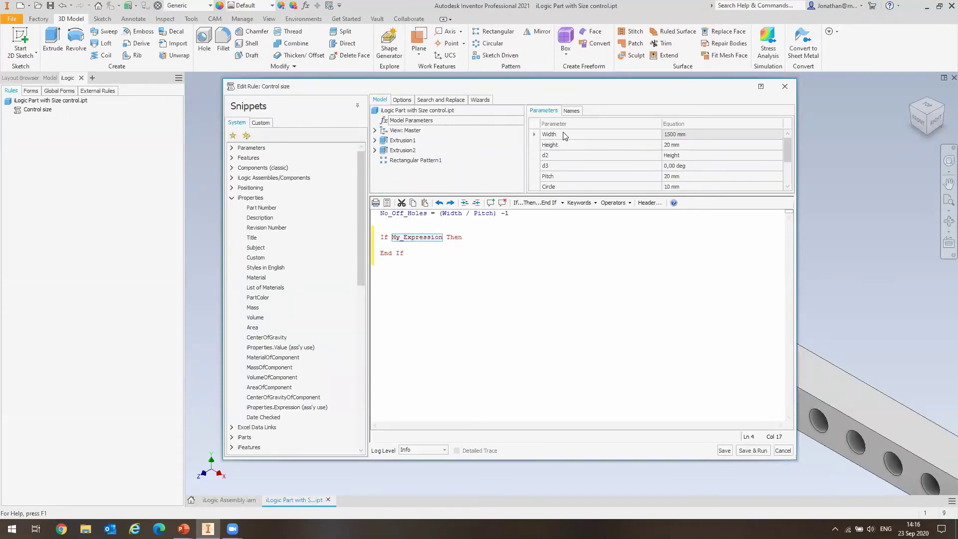
{"action": "scroll", "coordinate": [560, 181], "scroll_direction": "down", "scroll_amount": 2}
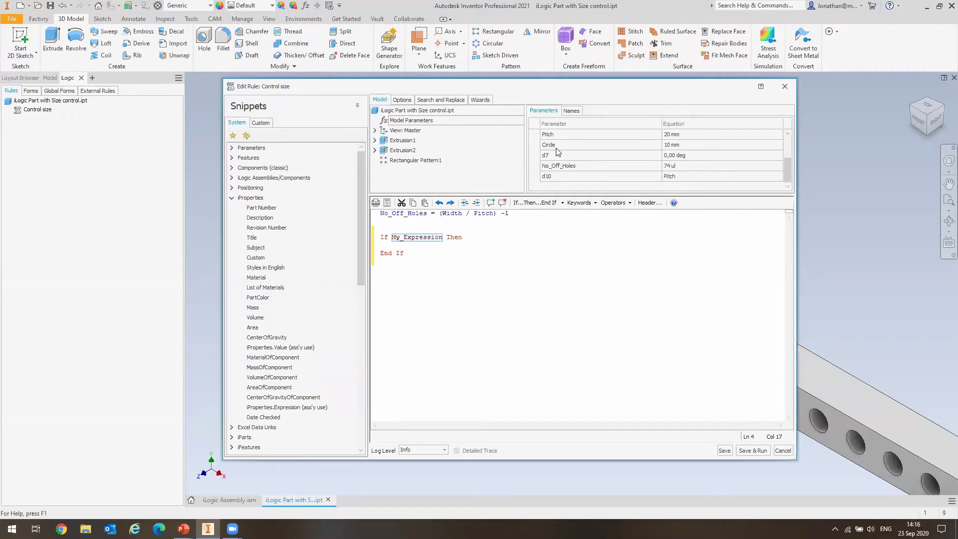
{"action": "left_click", "coordinate": [560, 148]}
{"action": "double_click", "coordinate": [561, 147]}
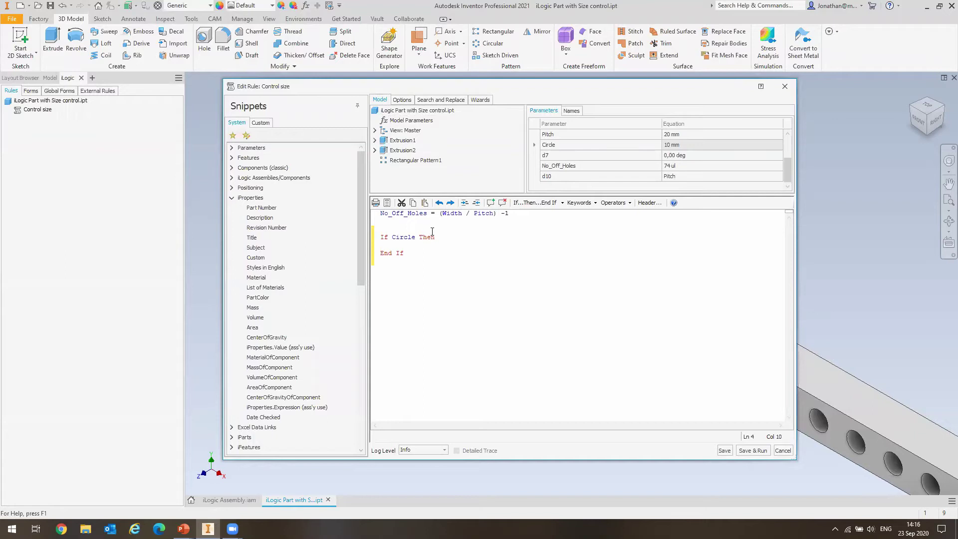
{"action": "left_click", "coordinate": [629, 204]}
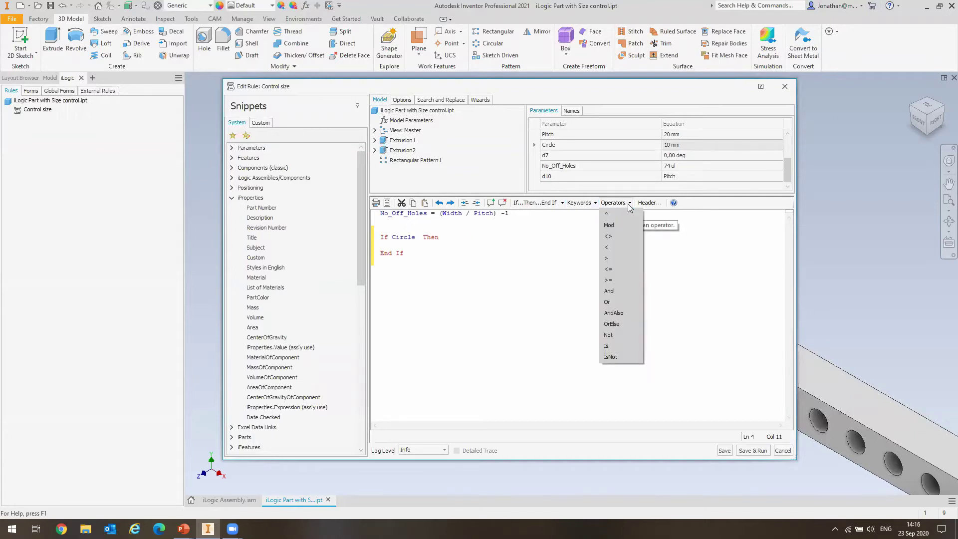
{"action": "left_click", "coordinate": [611, 281]}
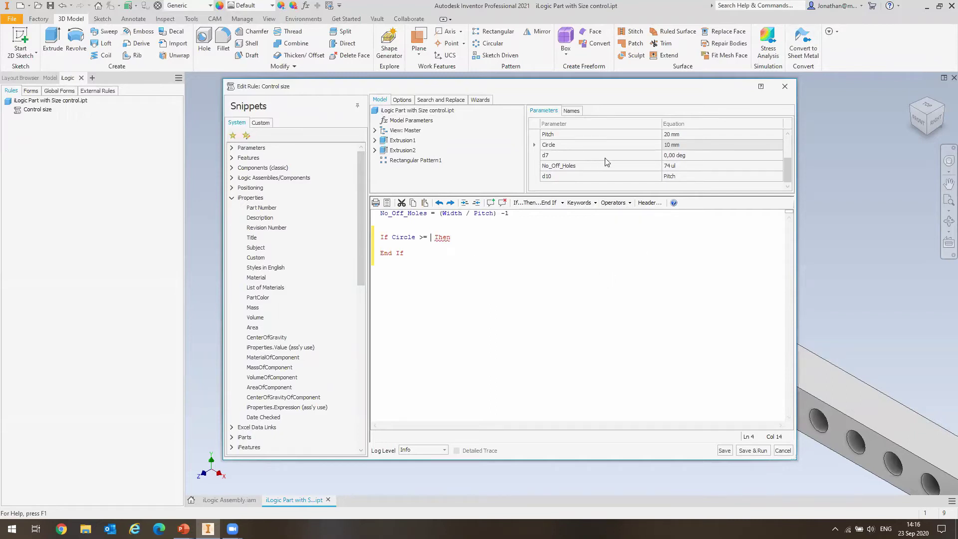
{"action": "scroll", "coordinate": [554, 145], "scroll_direction": "up", "scroll_amount": 1}
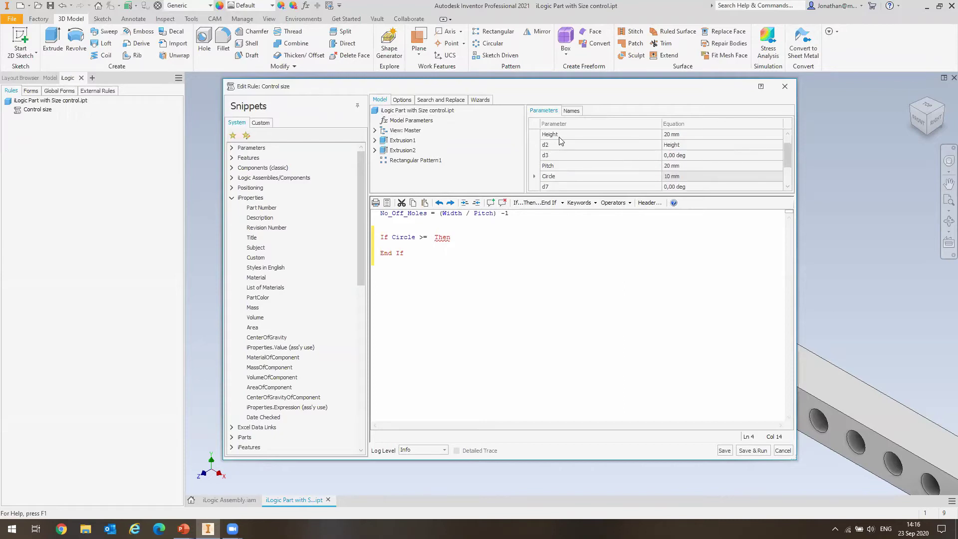
{"action": "double_click", "coordinate": [562, 137]}
Capture Extrusion2's state inside the If, trim extra lines, and set its IsActive to False
{"action": "left_click", "coordinate": [452, 248]}
{"action": "left_click", "coordinate": [394, 151]}
{"action": "right_click", "coordinate": [395, 153]}
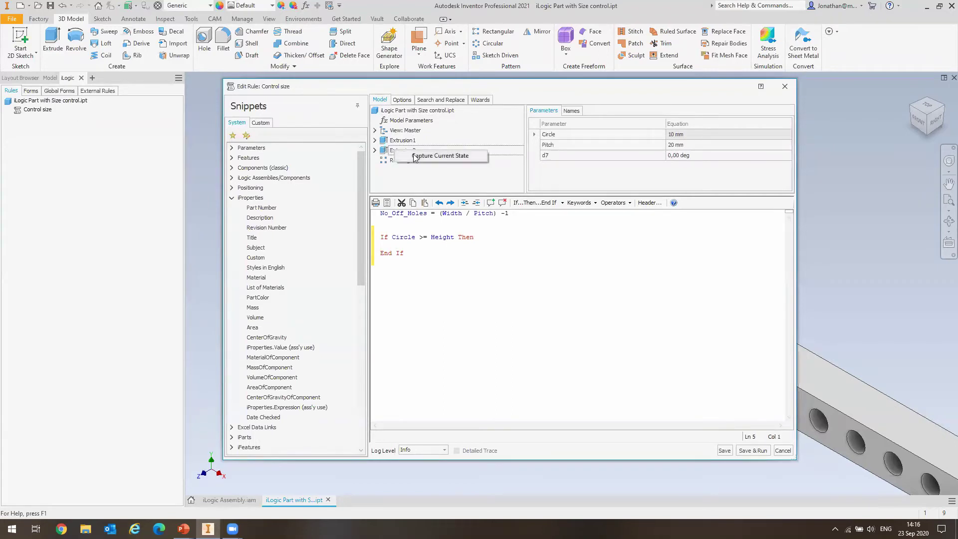
{"action": "left_click", "coordinate": [435, 155]}
{"action": "left_click_drag", "start_coordinate": [433, 285], "coordinate": [377, 270]}
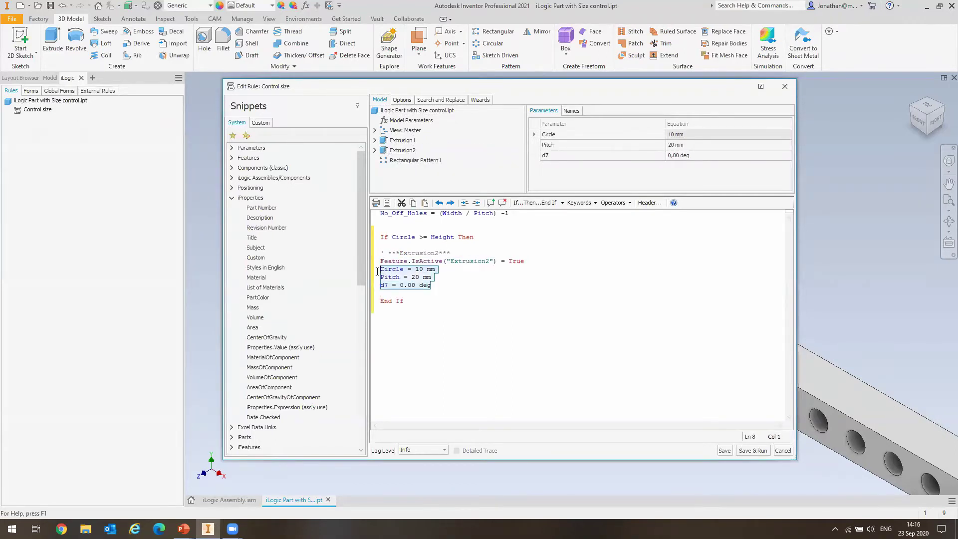
{"action": "key", "text": "Delete"}
{"action": "left_click_drag", "start_coordinate": [451, 253], "coordinate": [409, 254]}
{"action": "key", "text": "Delete"}
{"action": "key", "text": "Delete"}
{"action": "key", "text": "ctrl+z"}
{"action": "left_click", "coordinate": [383, 254]}
{"action": "key", "text": "BackSpace"}
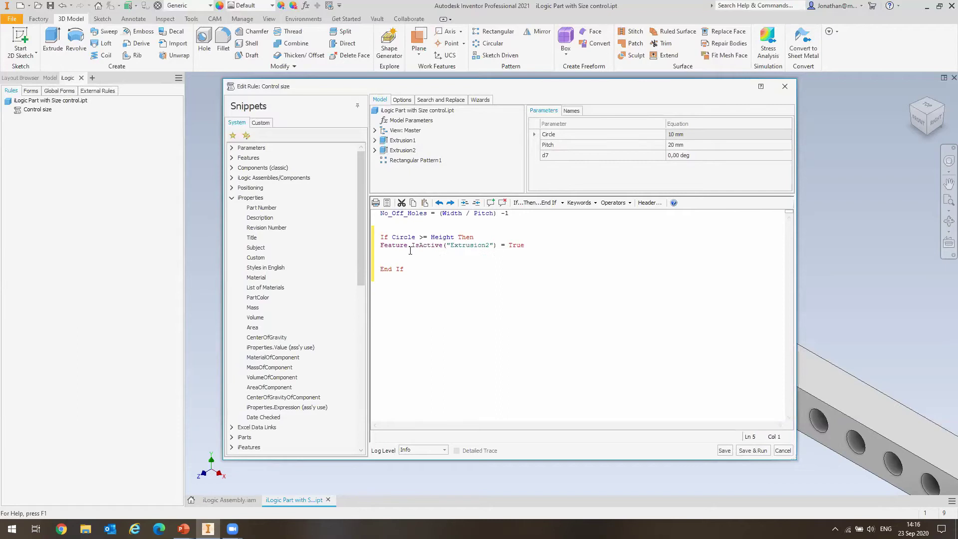
{"action": "left_click_drag", "start_coordinate": [508, 246], "coordinate": [525, 245]}
{"action": "type", "text": "False"}
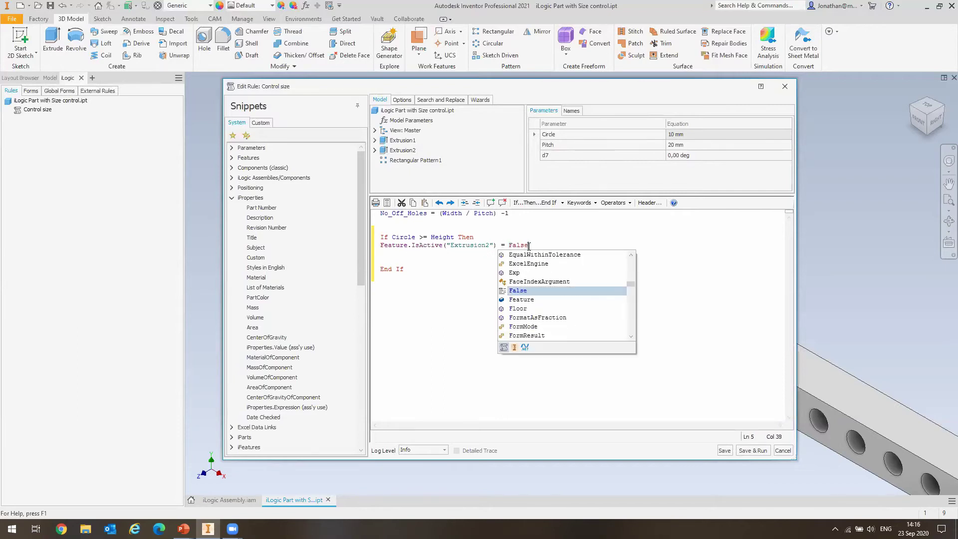
{"action": "left_click", "coordinate": [569, 228]}
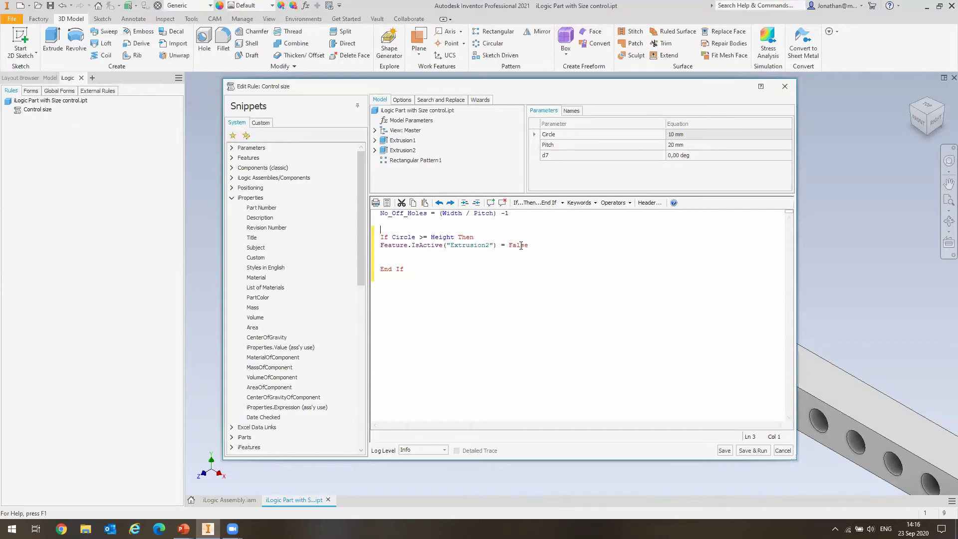
Duplicate the Extrusion2 line for Rectangular Pattern1, also setting its IsActive to False
{"action": "left_click_drag", "start_coordinate": [528, 245], "coordinate": [384, 245]}
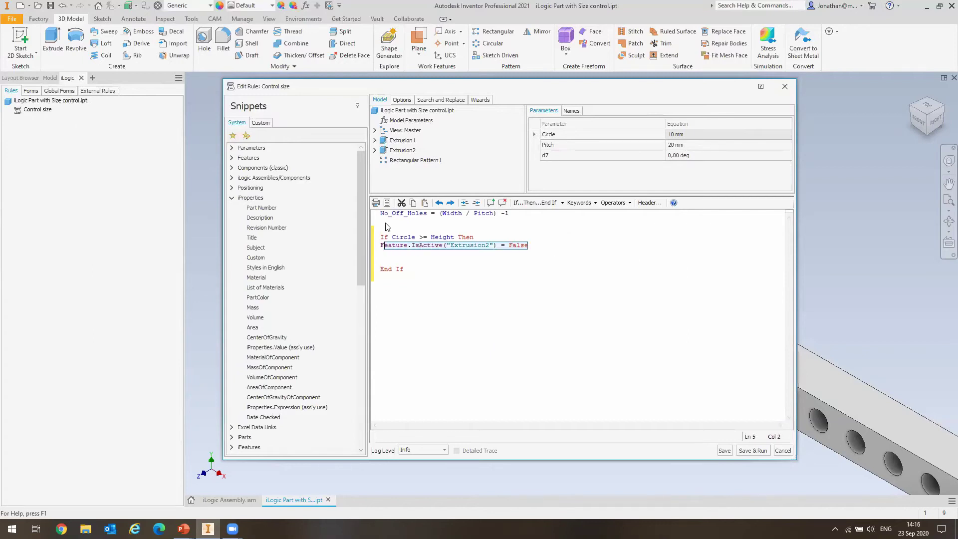
{"action": "left_click", "coordinate": [428, 160]}
{"action": "left_click", "coordinate": [572, 110]}
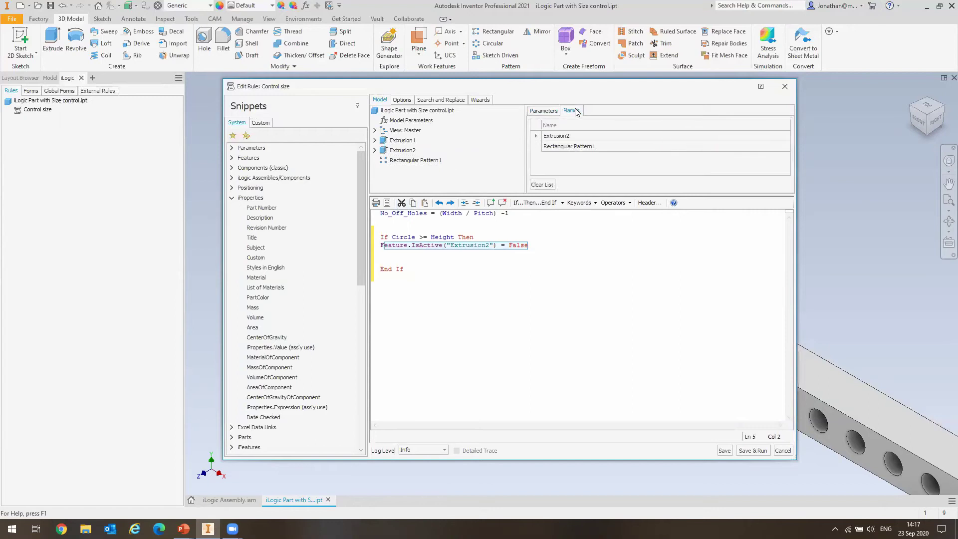
{"action": "left_click", "coordinate": [576, 146]}
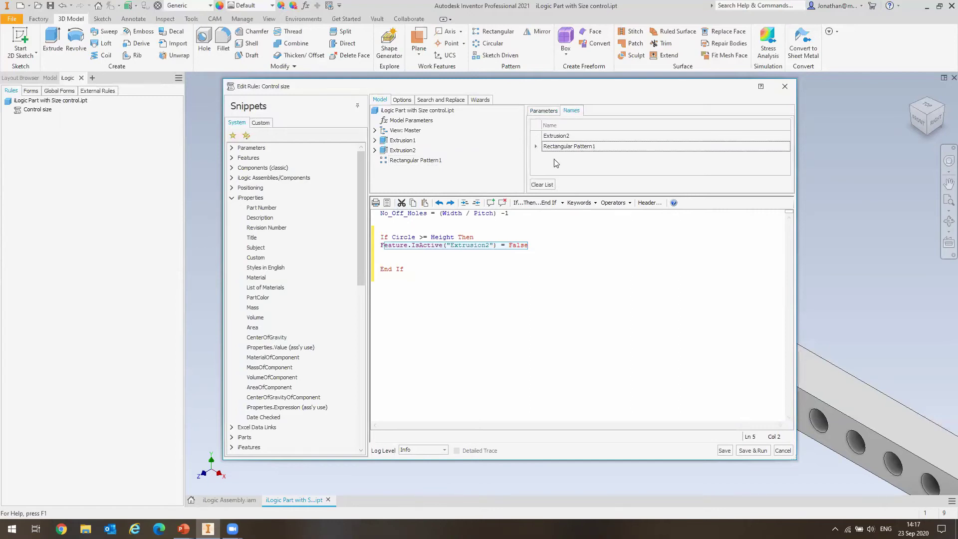
{"action": "left_click", "coordinate": [396, 253]}
{"action": "double_click", "coordinate": [569, 146]}
{"action": "left_click_drag", "start_coordinate": [530, 246], "coordinate": [379, 246]}
{"action": "key", "text": "ctrl+c"}
{"action": "left_click", "coordinate": [382, 254]}
{"action": "key", "text": "ctrl+v"}
{"action": "left_click_drag", "start_coordinate": [530, 254], "coordinate": [609, 254]}
{"action": "key", "text": "ctrl+c"}
{"action": "key", "text": "Delete"}
{"action": "left_click_drag", "start_coordinate": [454, 254], "coordinate": [489, 254]}
{"action": "key", "text": "ctrl+v"}
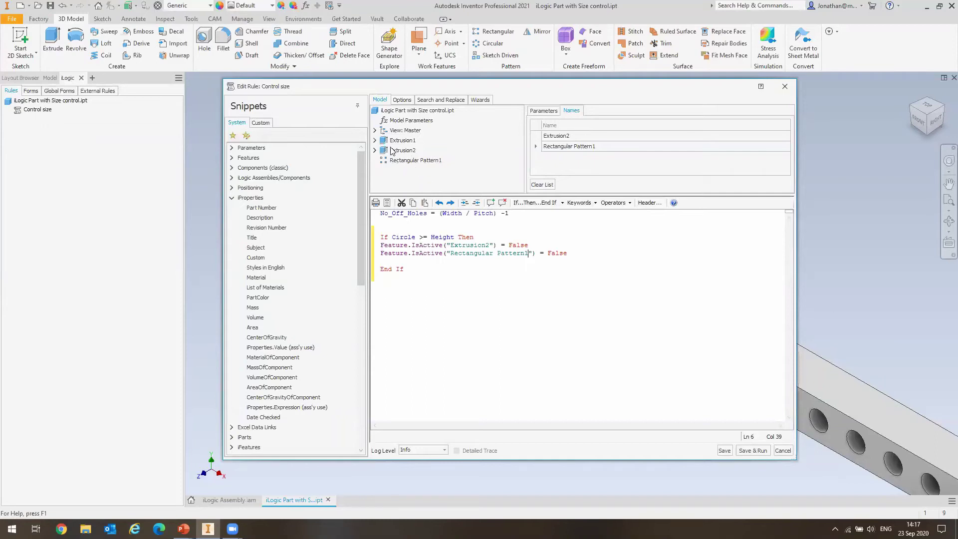
Add a comment above the If line noting it switches off the hole pattern
{"action": "left_click", "coordinate": [710, 375]}
{"action": "left_click", "coordinate": [484, 238]}
{"action": "key", "text": "Up"}
{"action": "type", "text": "'Below will switch off hole pattern"}
Add an Else branch before End If and paste both Feature.IsActive lines into it
{"action": "left_click_drag", "start_coordinate": [568, 253], "coordinate": [393, 256]}
{"action": "key", "text": "ctrl+c"}
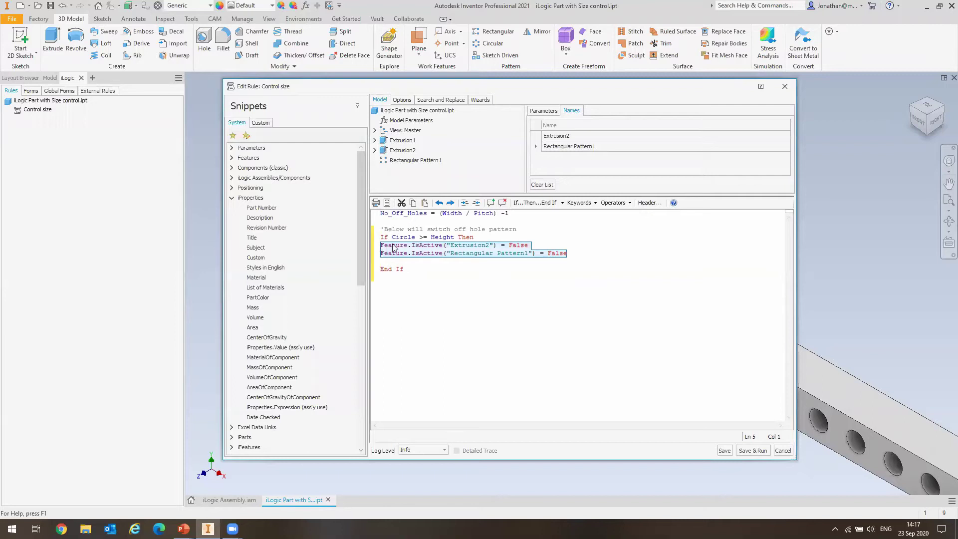
{"action": "left_click", "coordinate": [395, 261]}
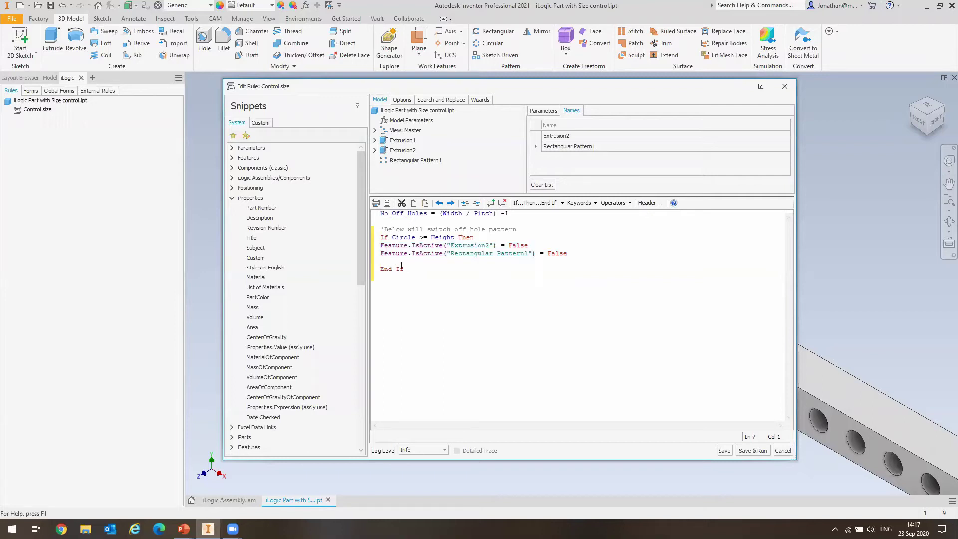
{"action": "type", "text": "Else"}
{"action": "key", "text": "Return"}
{"action": "left_click", "coordinate": [404, 265]}
{"action": "key", "text": "ctrl+v"}
Change False to True on both Else lines to reactivate Extrusion2 and Rectangular Pattern1
{"action": "left_click_drag", "start_coordinate": [525, 269], "coordinate": [546, 267]}
{"action": "type", "text": "T"}
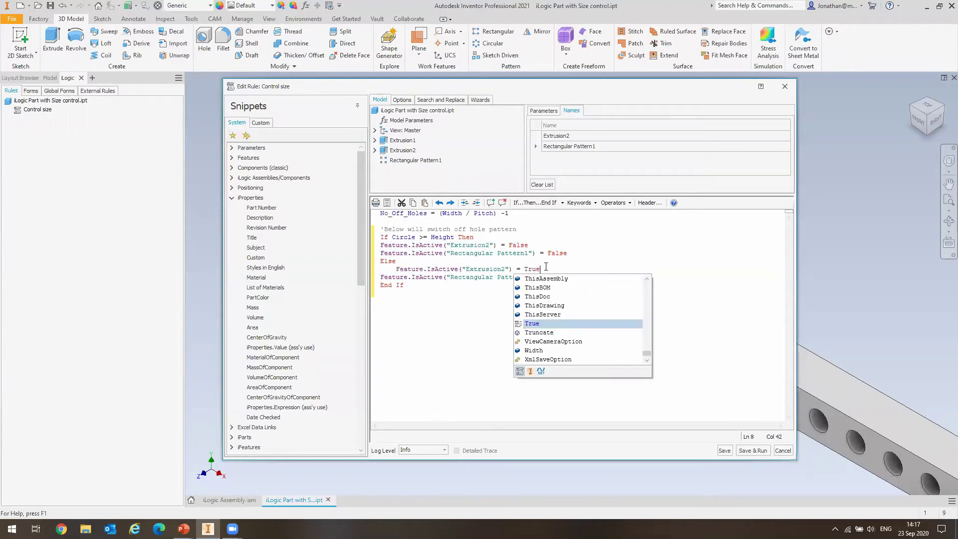
{"action": "double_click", "coordinate": [554, 322]}
{"action": "left_click_drag", "start_coordinate": [548, 277], "coordinate": [569, 279]}
{"action": "type", "text": "true"}
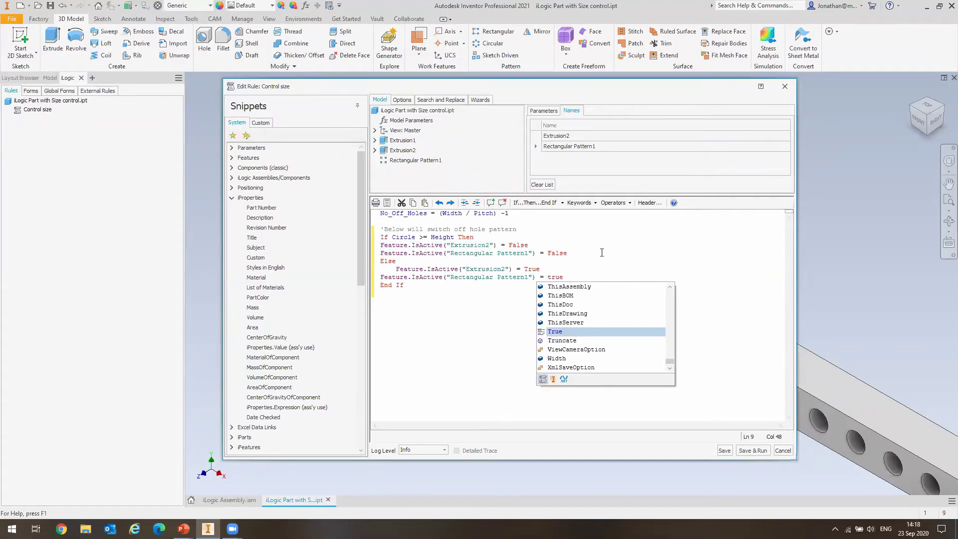
{"action": "double_click", "coordinate": [556, 332]}
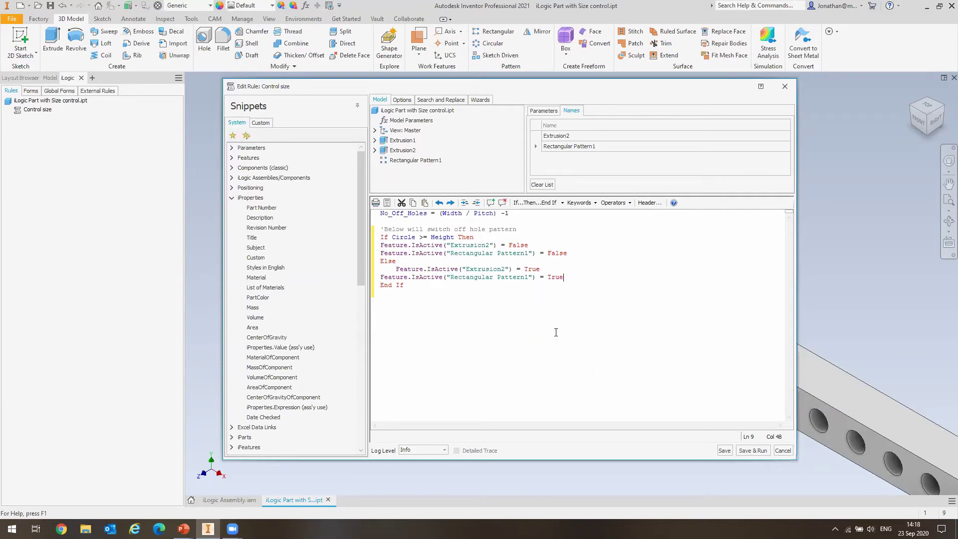
Save and run the rule, then set Height to 8 mm and check the holes disappear
{"action": "left_click", "coordinate": [749, 452]}
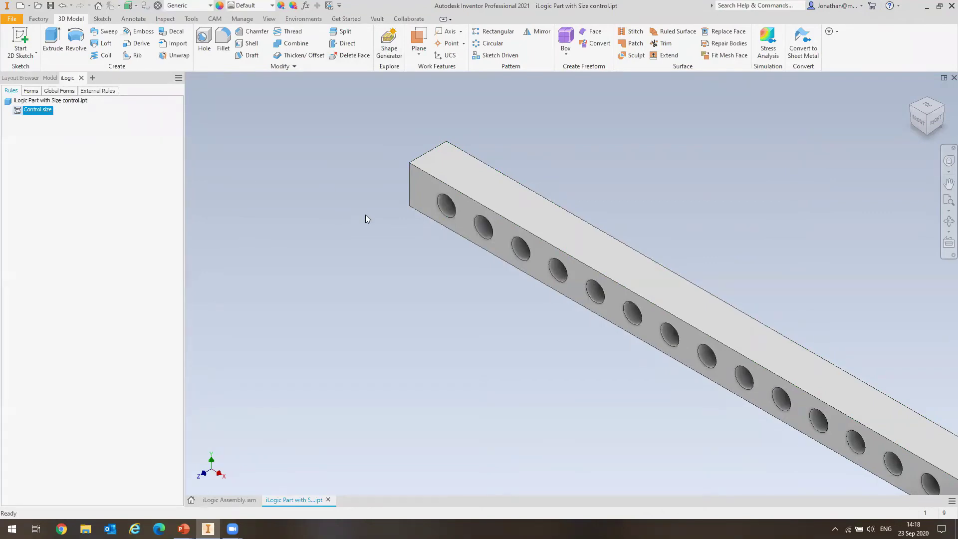
{"action": "left_click", "coordinate": [305, 5]}
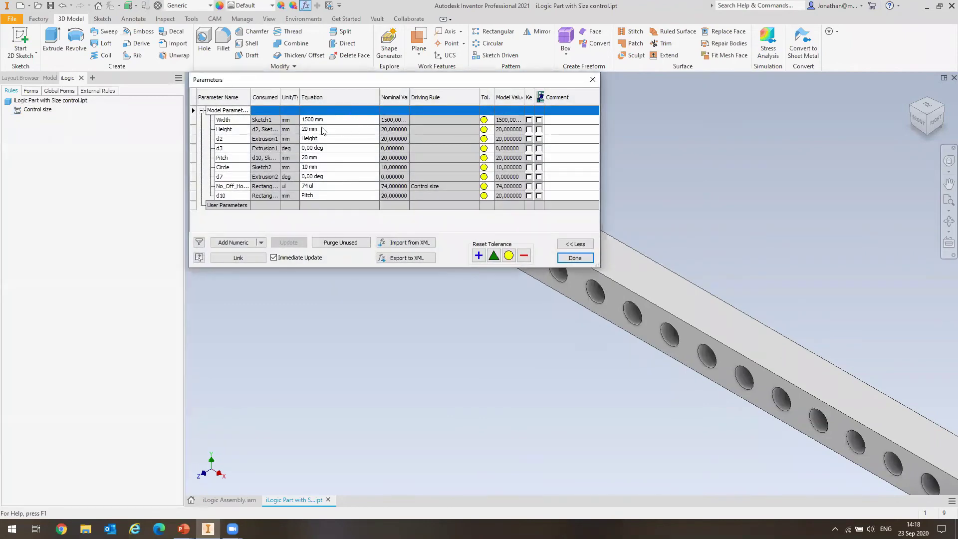
{"action": "left_click", "coordinate": [319, 129]}
{"action": "type", "text": "8"}
{"action": "key", "text": "Return"}
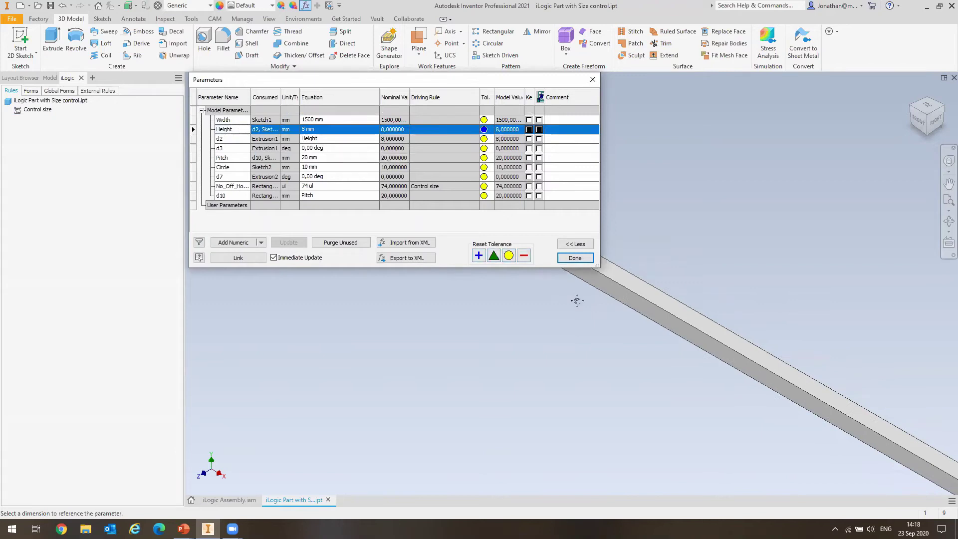
{"action": "key", "text": "F2"}
{"action": "left_click_drag", "start_coordinate": [602, 414], "coordinate": [614, 437]}
{"action": "left_click", "coordinate": [49, 78]}
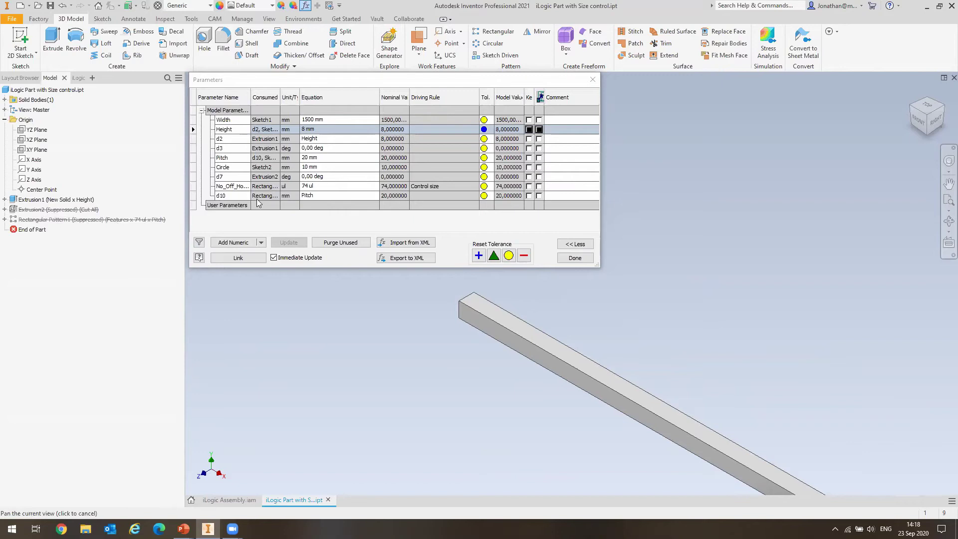
Set Height back to 35 mm, confirm the holes return, and close the parameters table
{"action": "left_click", "coordinate": [333, 129]}
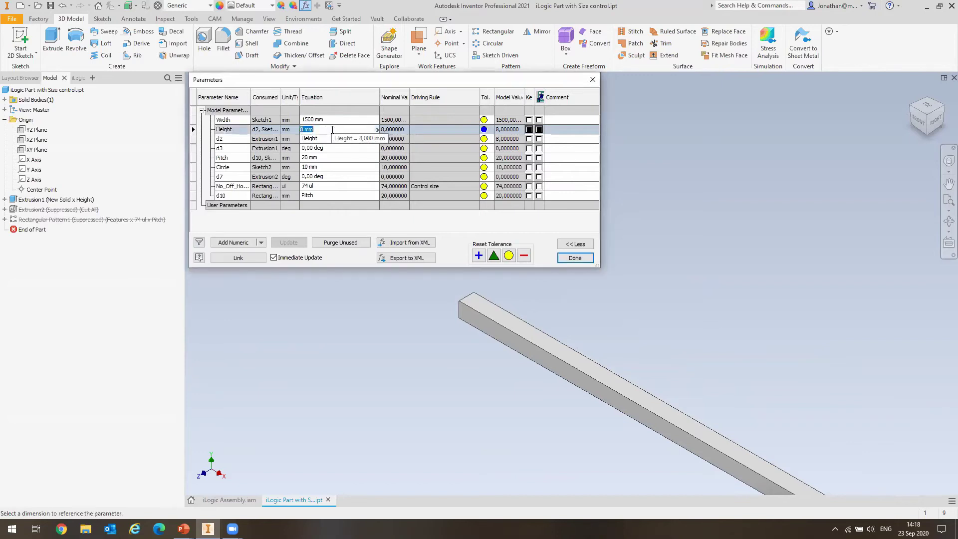
{"action": "type", "text": "35"}
{"action": "key", "text": "Return"}
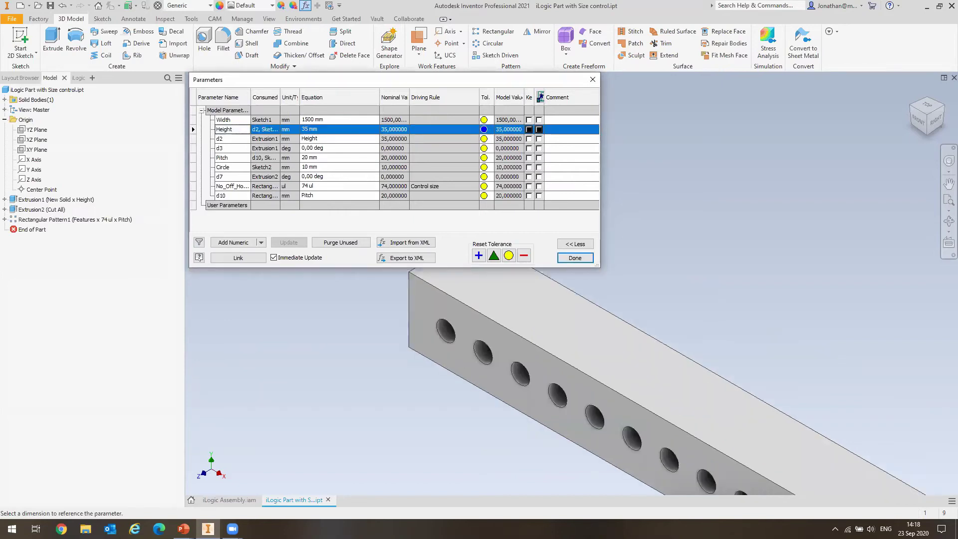
{"action": "middle_click_drag", "start_coordinate": [501, 358], "coordinate": [454, 306]}
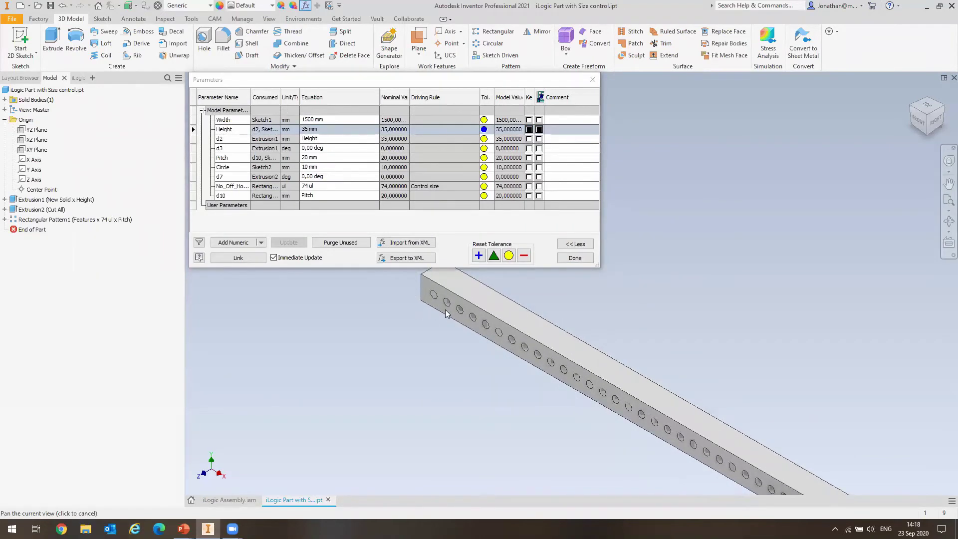
{"action": "scroll", "coordinate": [445, 310], "scroll_direction": "up", "scroll_amount": 2}
{"action": "left_click", "coordinate": [575, 259]}
Create a new iLogic form, Form 1, holding the Width, Height and Pitch parameters
{"action": "left_click", "coordinate": [67, 78]}
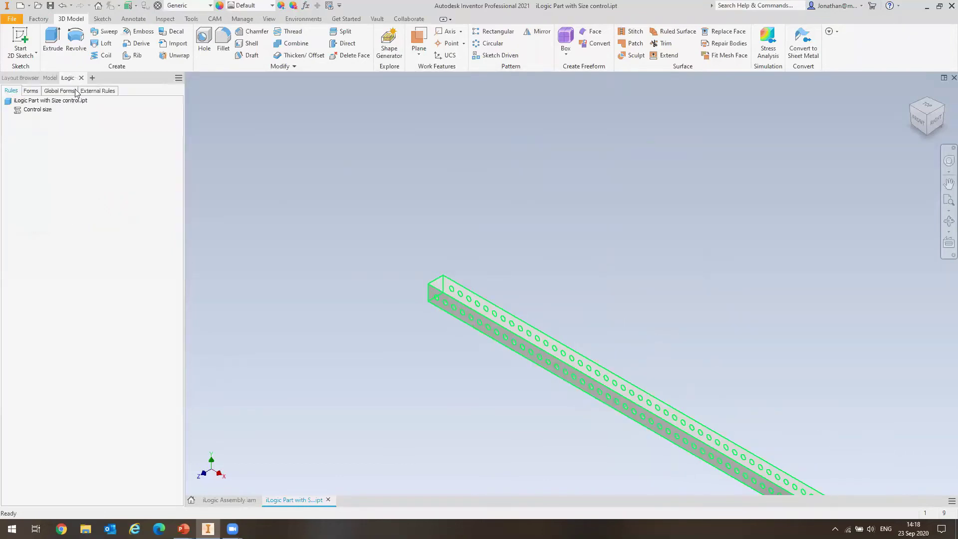
{"action": "left_click", "coordinate": [31, 90]}
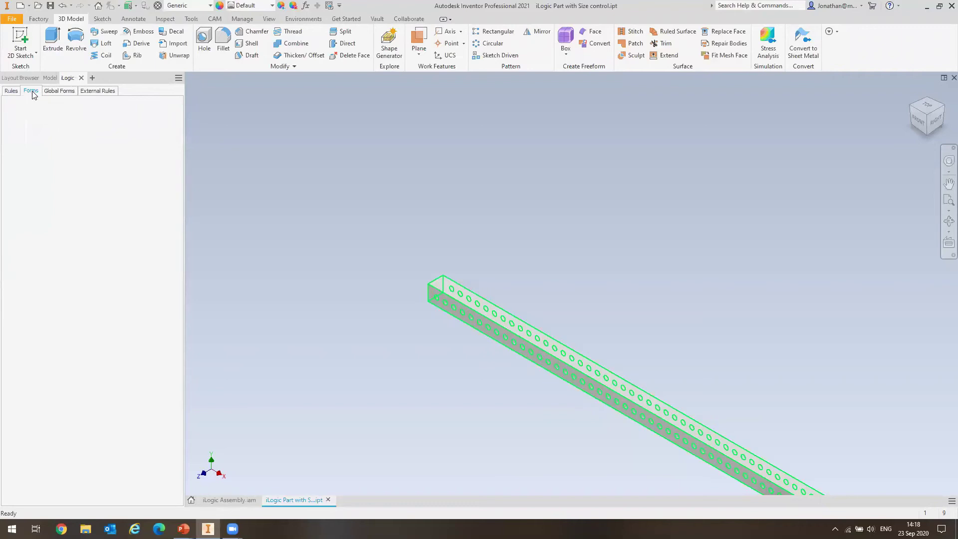
{"action": "right_click", "coordinate": [33, 150]}
{"action": "left_click", "coordinate": [50, 158]}
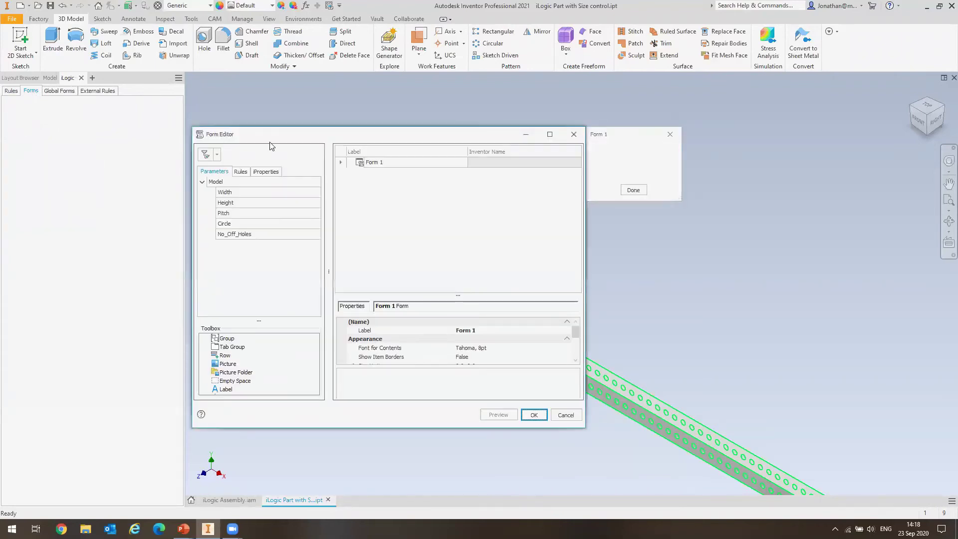
{"action": "left_click_drag", "start_coordinate": [230, 194], "coordinate": [375, 194]}
{"action": "left_click_drag", "start_coordinate": [226, 206], "coordinate": [372, 219]}
{"action": "left_click_drag", "start_coordinate": [236, 223], "coordinate": [425, 215]}
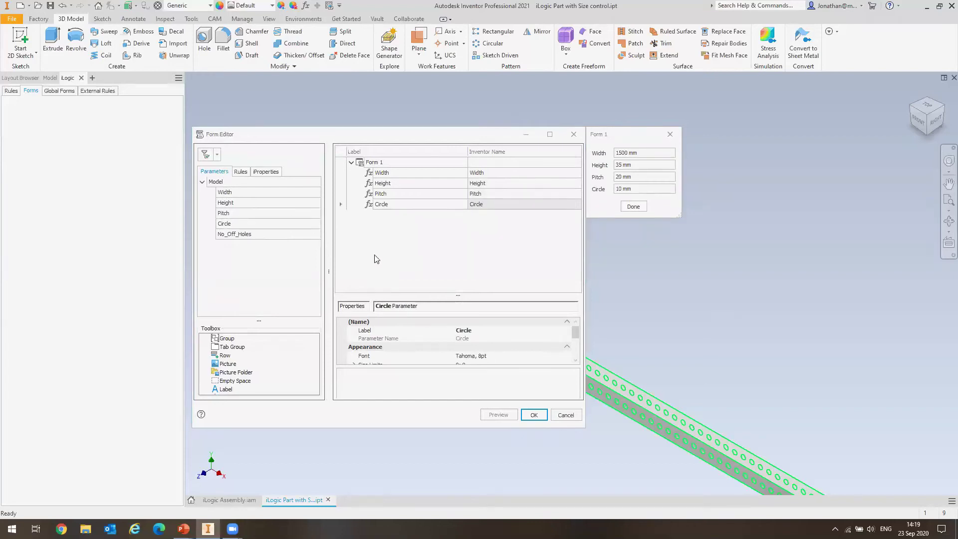
Set the Width field's tooltip to 'Please input the Width of the part' and close the preview
{"action": "double_click", "coordinate": [391, 173]}
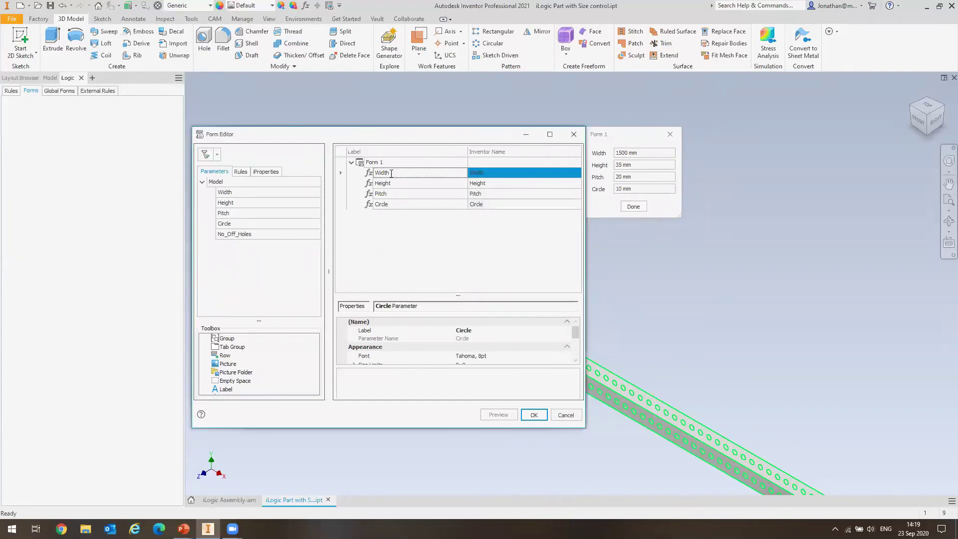
{"action": "scroll", "coordinate": [420, 349], "scroll_direction": "down", "scroll_amount": 3}
{"action": "scroll", "coordinate": [394, 348], "scroll_direction": "up", "scroll_amount": 3}
{"action": "scroll", "coordinate": [382, 356], "scroll_direction": "down", "scroll_amount": 3}
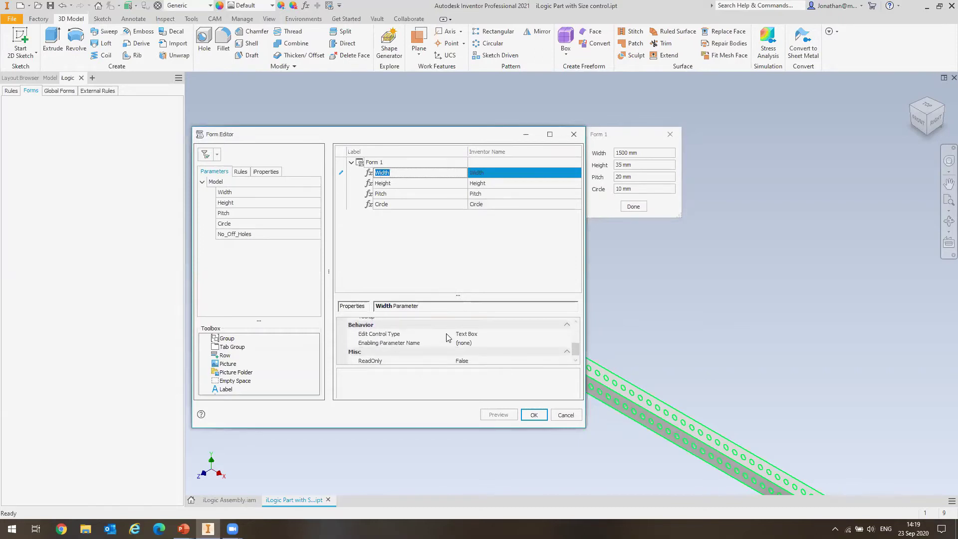
{"action": "scroll", "coordinate": [570, 353], "scroll_direction": "up", "scroll_amount": 1}
{"action": "left_click", "coordinate": [512, 324]}
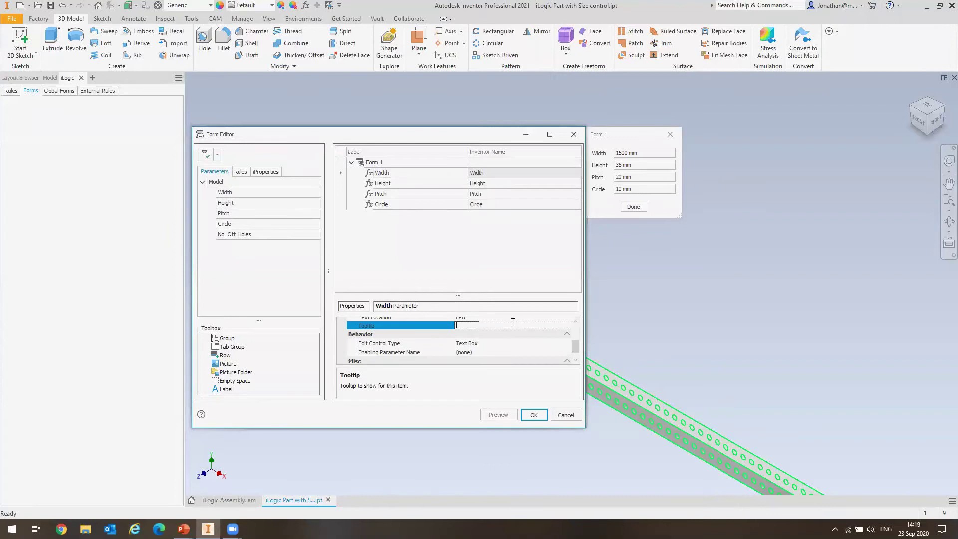
{"action": "type", "text": "Please input the Width of the part"}
{"action": "left_click", "coordinate": [618, 180]}
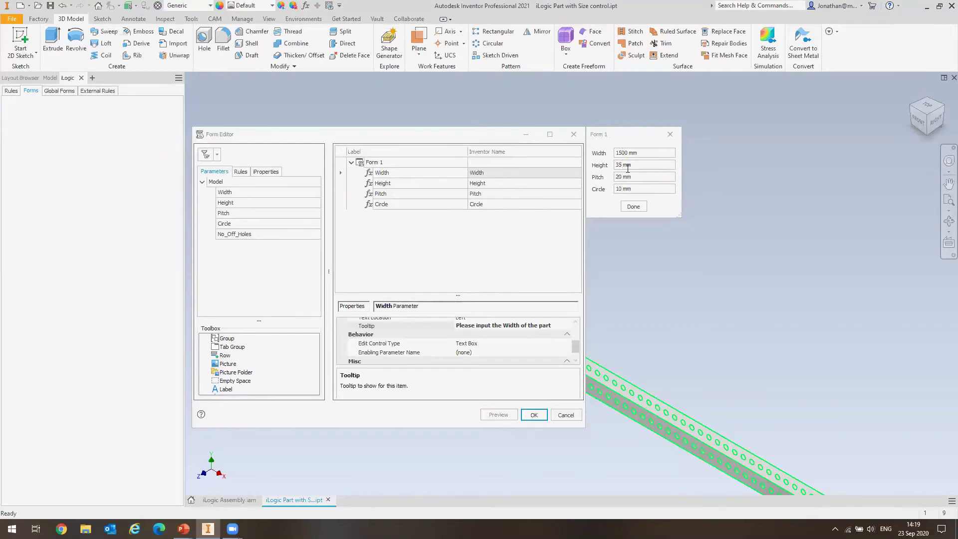
{"action": "left_click", "coordinate": [630, 206]}
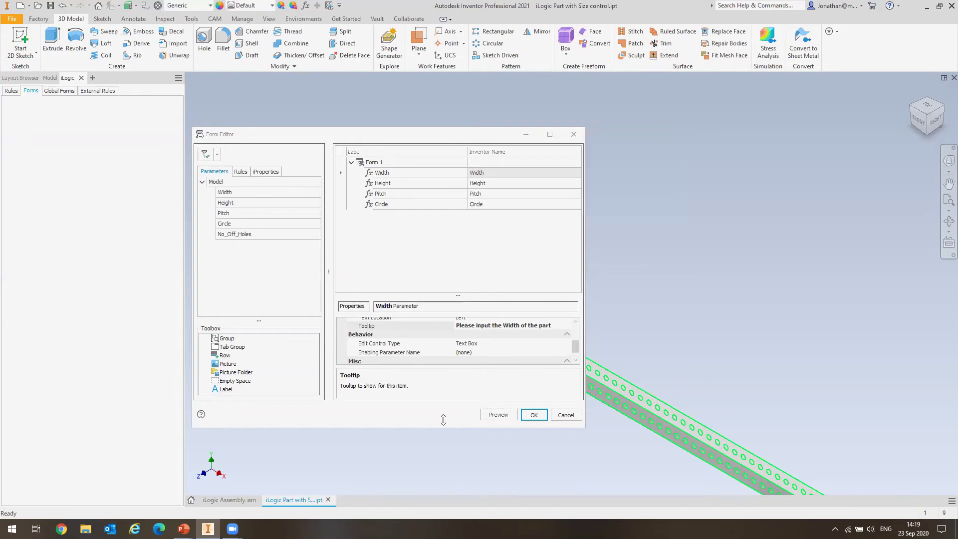
Save the form, then enter Width 800 and Height 20 in Form 1
{"action": "left_click", "coordinate": [532, 415]}
{"action": "left_click", "coordinate": [71, 110]}
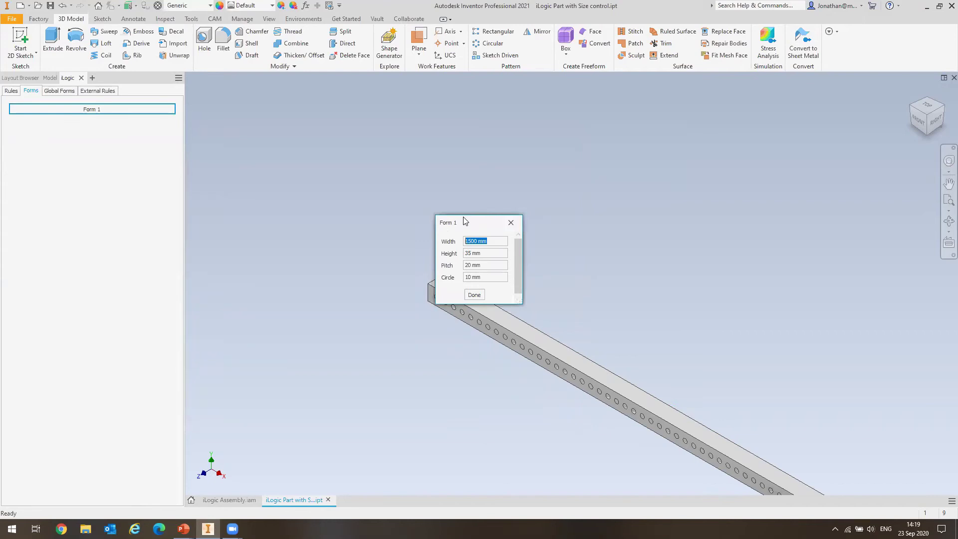
{"action": "scroll", "coordinate": [447, 188], "scroll_direction": "down", "scroll_amount": 3}
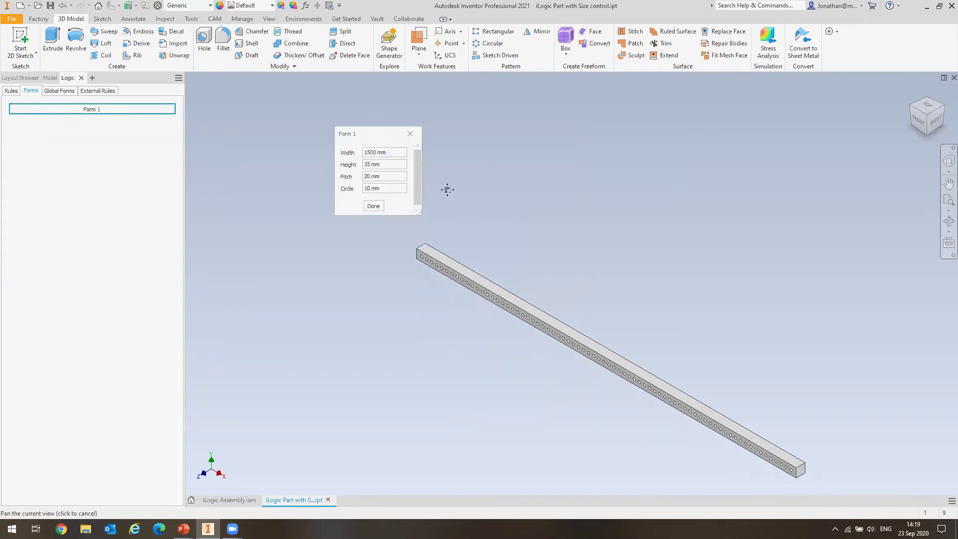
{"action": "left_click", "coordinate": [387, 152]}
{"action": "type", "text": "800"}
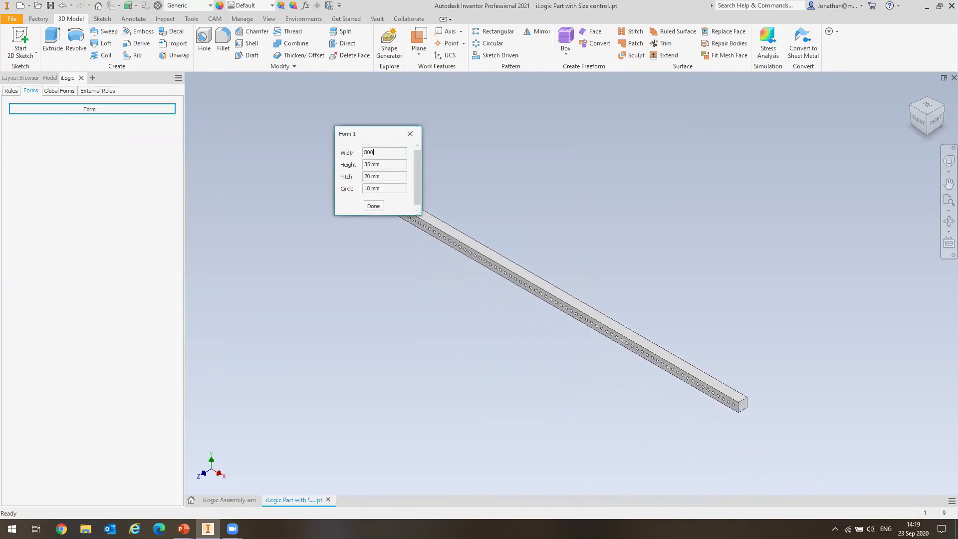
{"action": "key", "text": "Return"}
{"action": "left_click", "coordinate": [384, 165]}
{"action": "type", "text": "20"}
{"action": "key", "text": "Return"}
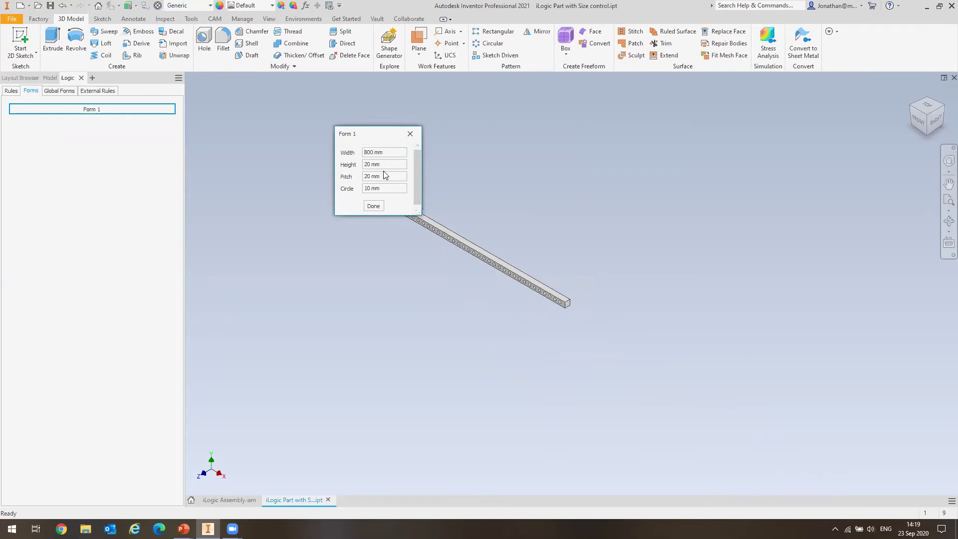
Move and enlarge Form 1, close it keeping the new sizes, and show the iLogic rules
{"action": "left_click_drag", "start_coordinate": [385, 176], "coordinate": [348, 179]}
{"action": "left_click_drag", "start_coordinate": [378, 134], "coordinate": [295, 105]}
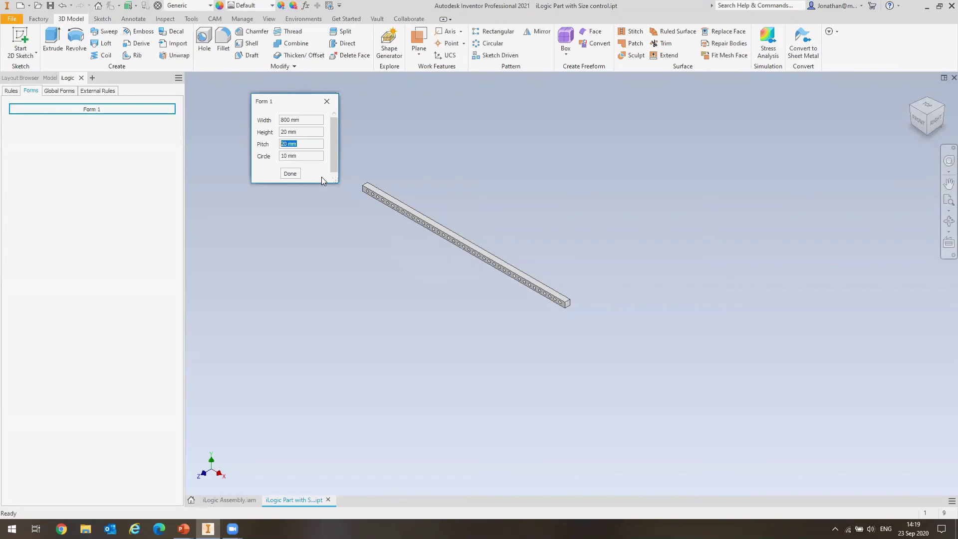
{"action": "scroll", "coordinate": [359, 200], "scroll_direction": "up", "scroll_amount": 5}
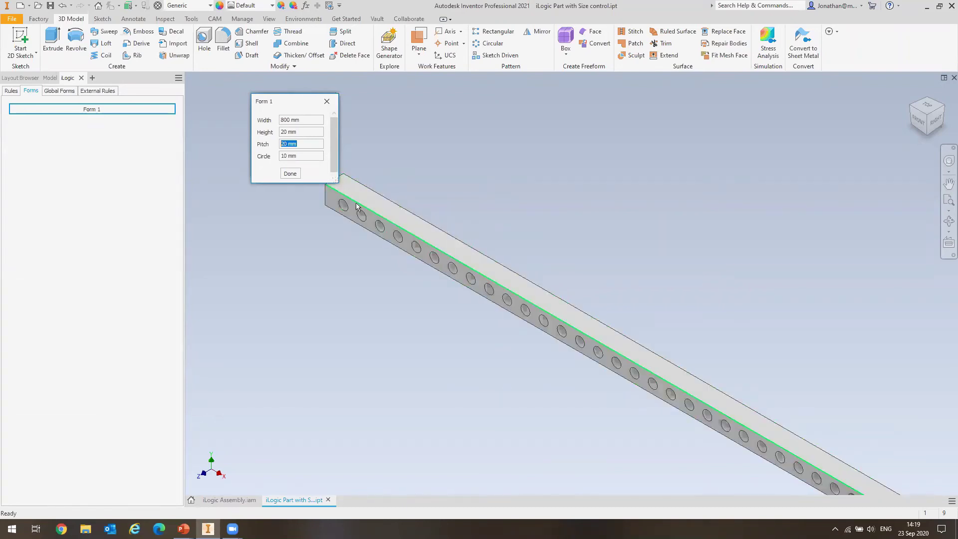
{"action": "mouse_move", "coordinate": [374, 222]}
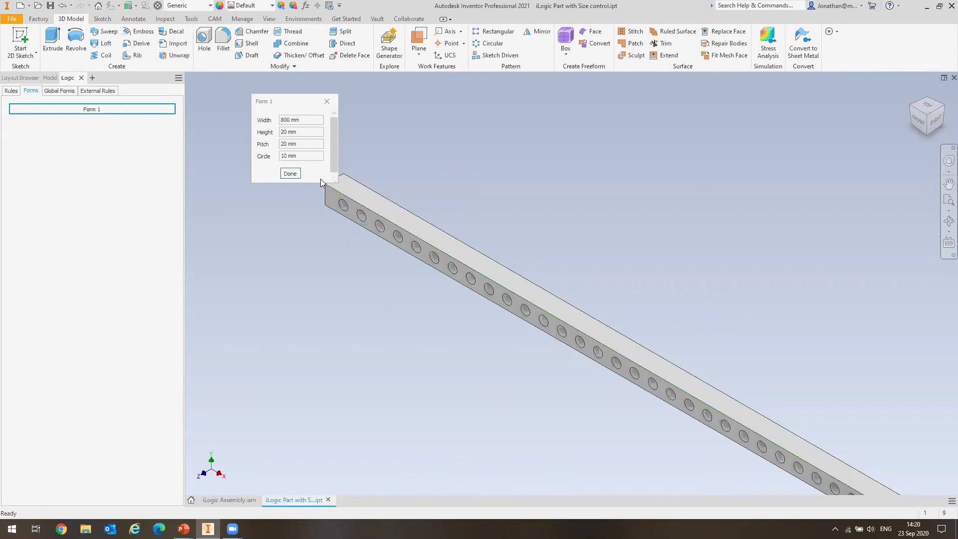
{"action": "left_click", "coordinate": [337, 183]}
{"action": "left_click_drag", "start_coordinate": [336, 183], "coordinate": [376, 204]}
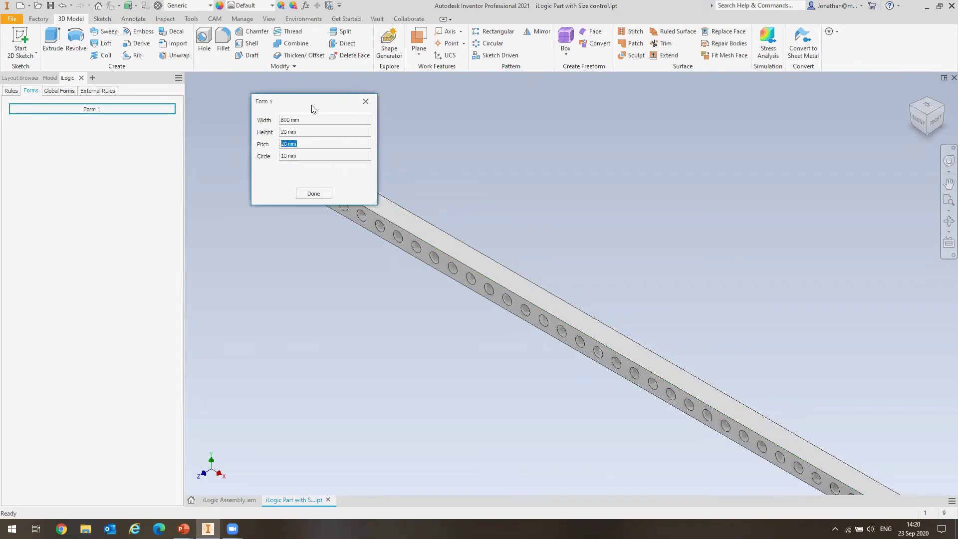
{"action": "left_click_drag", "start_coordinate": [310, 107], "coordinate": [521, 107]}
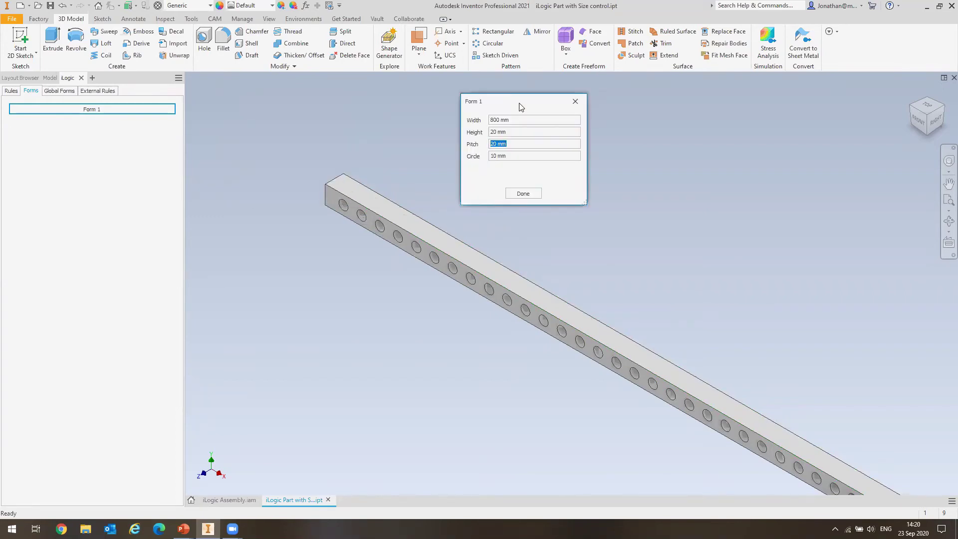
{"action": "left_click", "coordinate": [523, 193]}
{"action": "left_click", "coordinate": [414, 147]}
{"action": "left_click", "coordinate": [11, 91]}
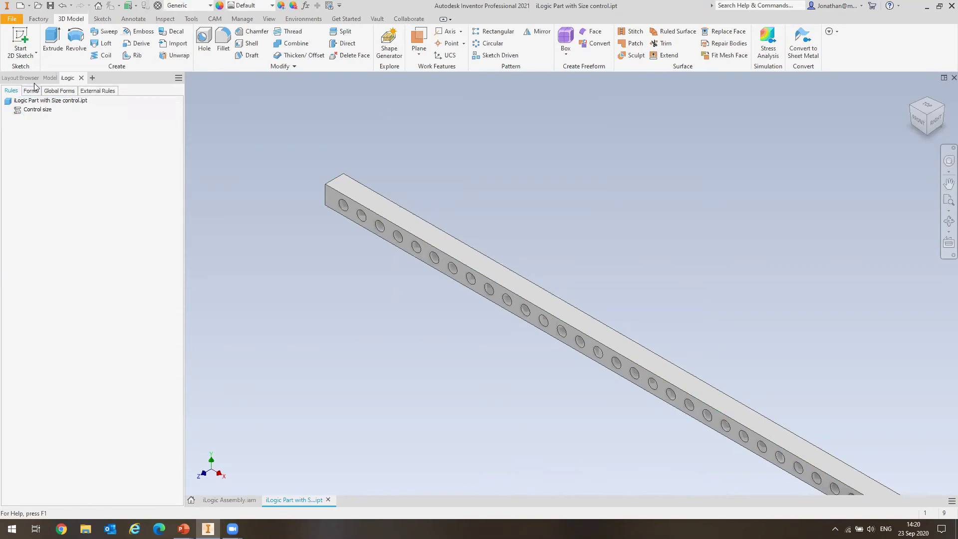
Open the Control size rule and insert the iProperties Part Number snippet after End If
{"action": "right_click", "coordinate": [27, 110]}
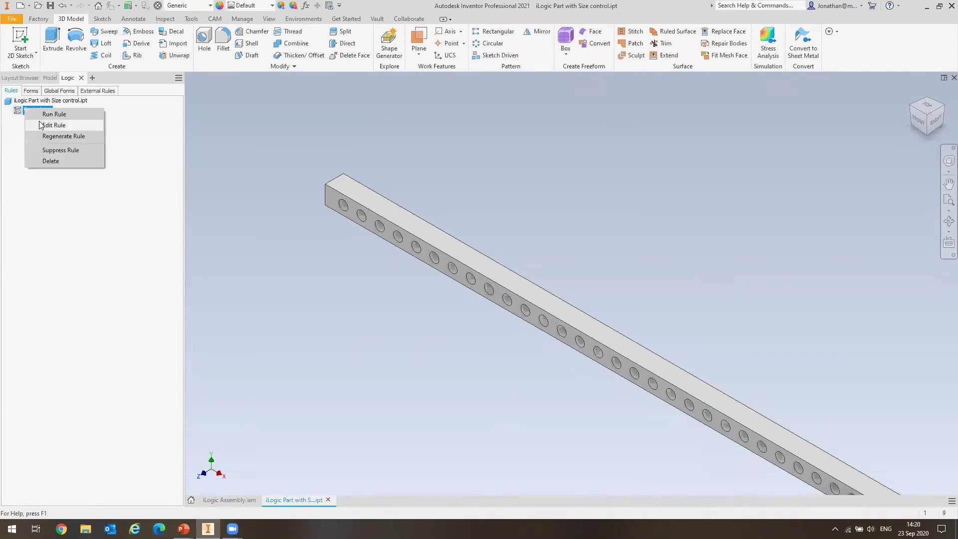
{"action": "left_click", "coordinate": [42, 126]}
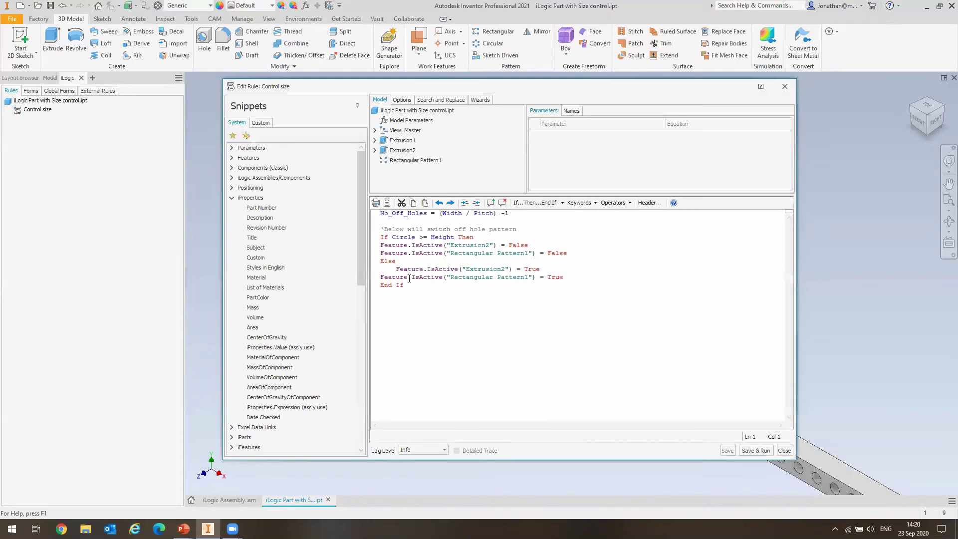
{"action": "left_click", "coordinate": [415, 294]}
{"action": "key", "text": "Return"}
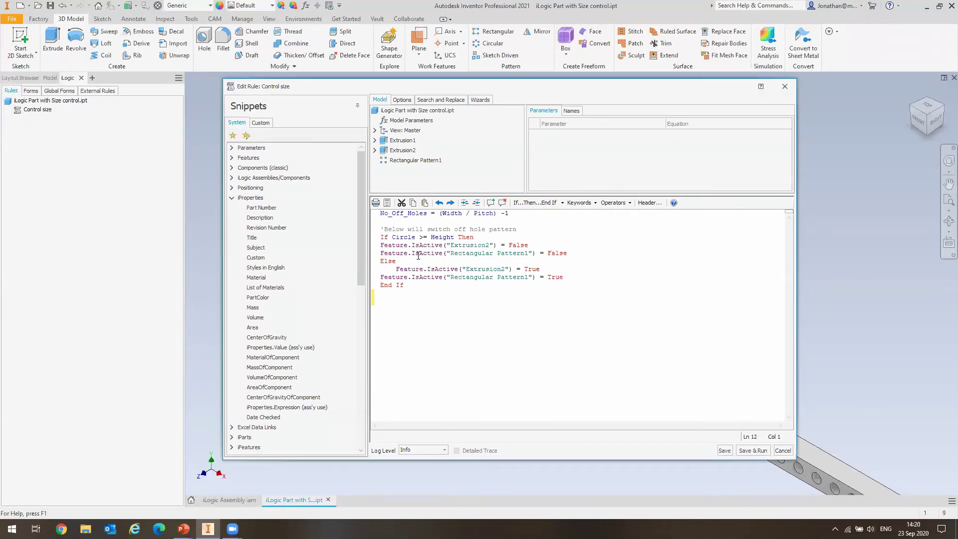
{"action": "left_click", "coordinate": [254, 209]}
{"action": "double_click", "coordinate": [254, 209]}
Assign Part Number = 'Plate with holes' & Width & 'mm x ' Height & 'mm'
{"action": "left_click", "coordinate": [565, 299]}
{"action": "type", "text": "="}
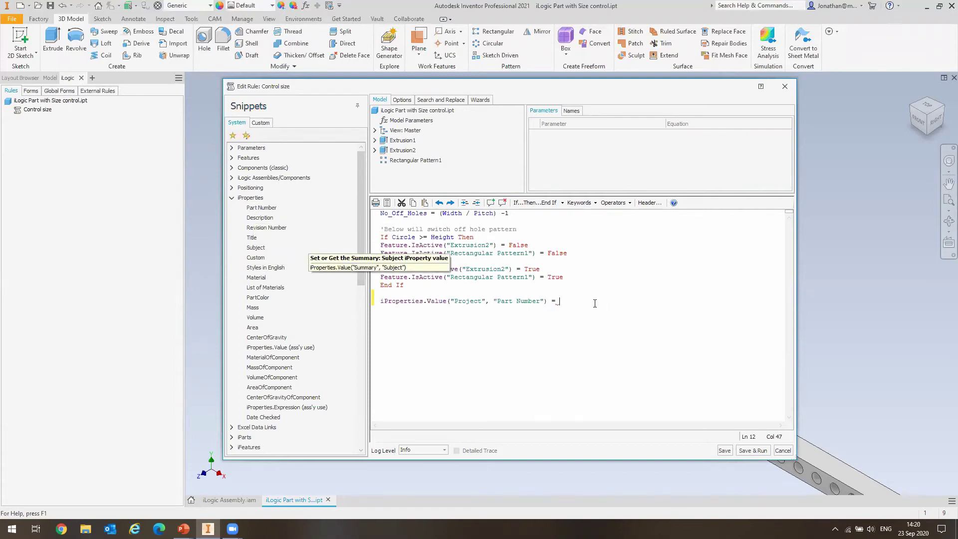
{"action": "type", "text": " \"Plate with holes\""}
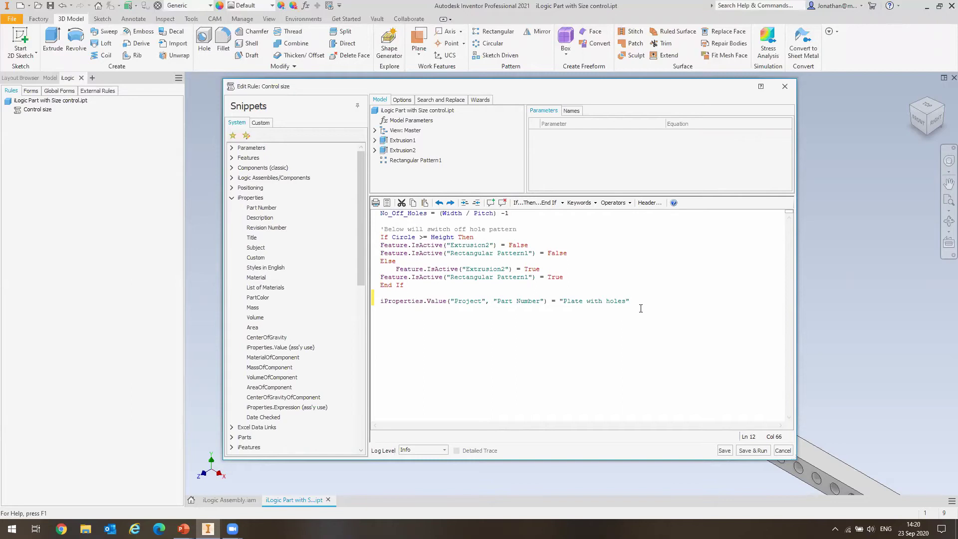
{"action": "type", "text": " & "}
{"action": "type", "text": "\""}
{"action": "key", "text": "BackSpace"}
{"action": "key", "text": "BackSpace"}
{"action": "left_click", "coordinate": [403, 121]}
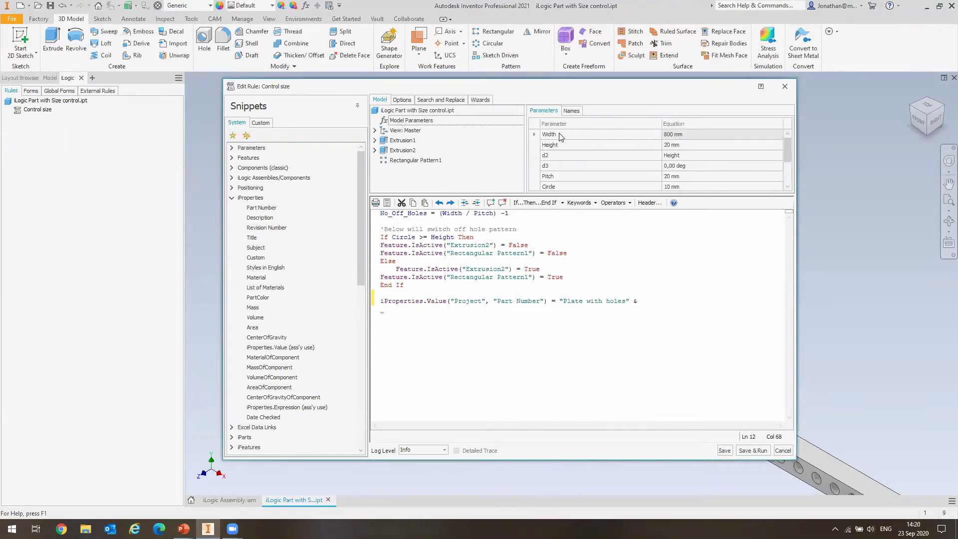
{"action": "double_click", "coordinate": [560, 135]}
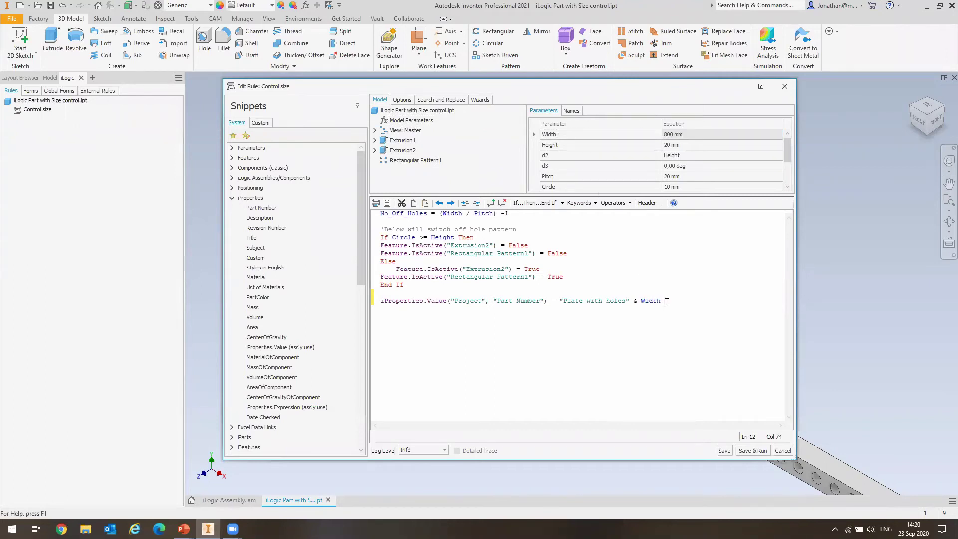
{"action": "type", "text": "& \"\""}
{"action": "double_click", "coordinate": [563, 146]}
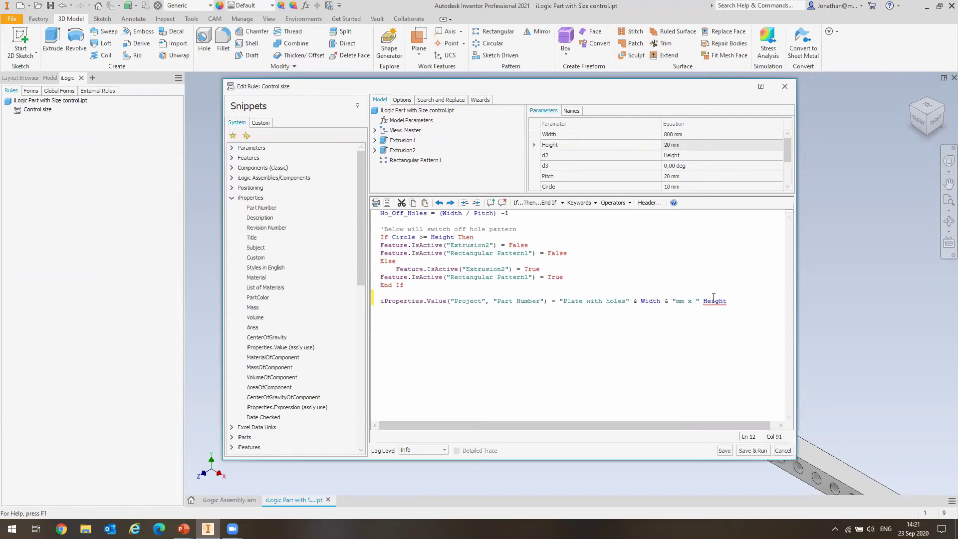
{"action": "type", "text": "& \"\"mm"}
After the compile error, insert the missing & before Height on line 12 and rerun the rule
{"action": "left_click", "coordinate": [752, 451]}
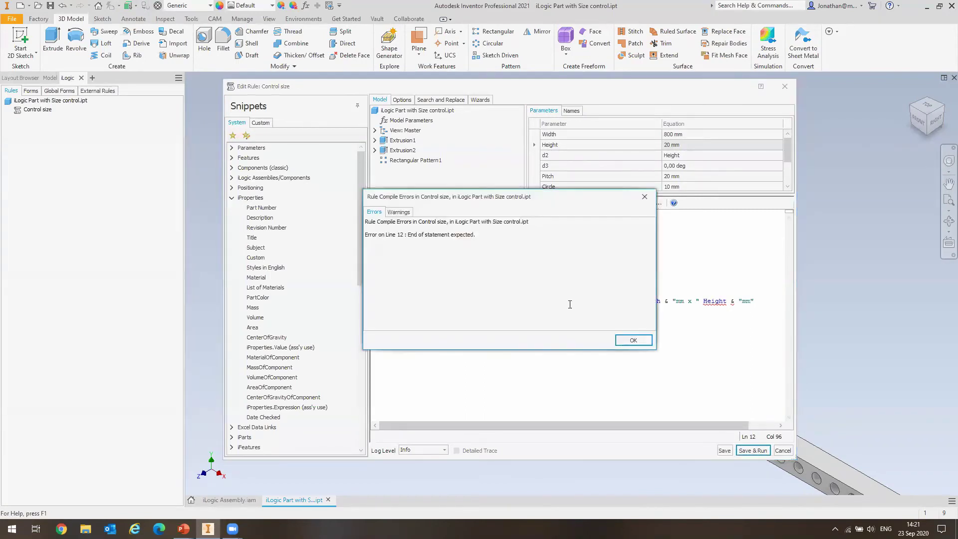
{"action": "left_click", "coordinate": [632, 340]}
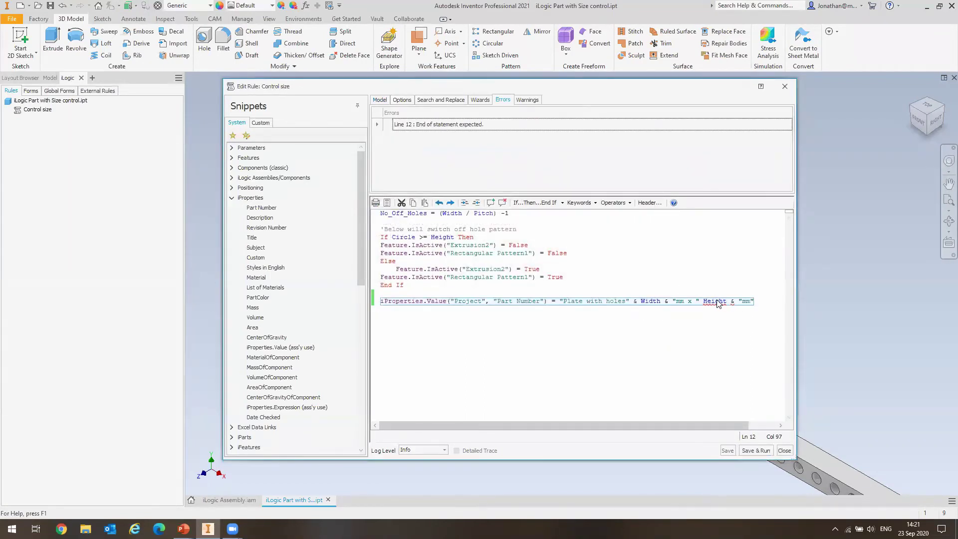
{"action": "left_click", "coordinate": [700, 302]}
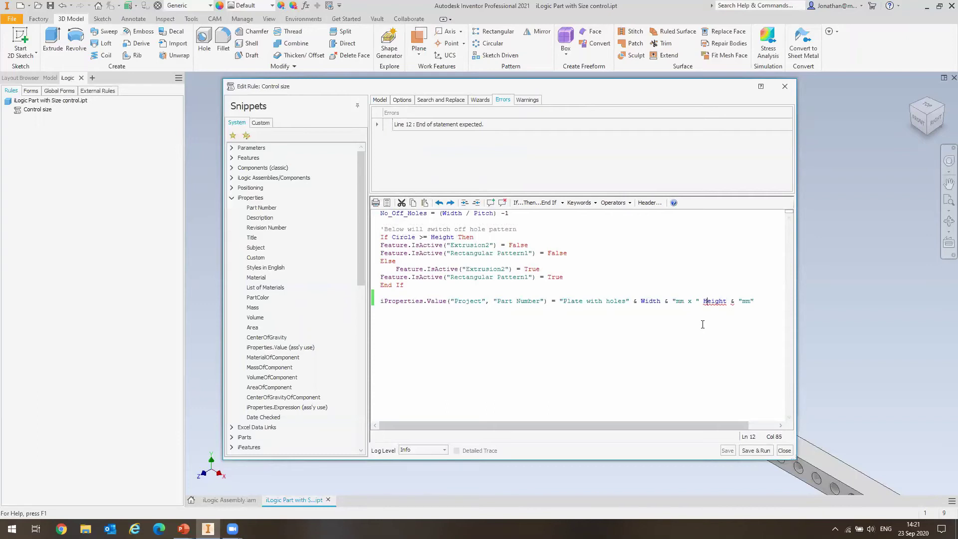
{"action": "type", "text": "&"}
{"action": "left_click", "coordinate": [751, 451]}
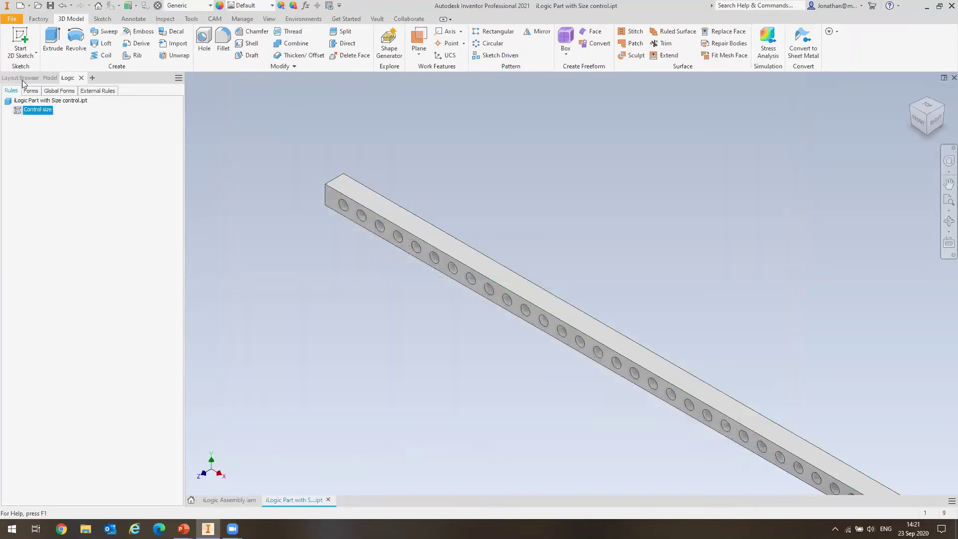
{"action": "left_click", "coordinate": [49, 78]}
{"action": "right_click", "coordinate": [24, 92]}
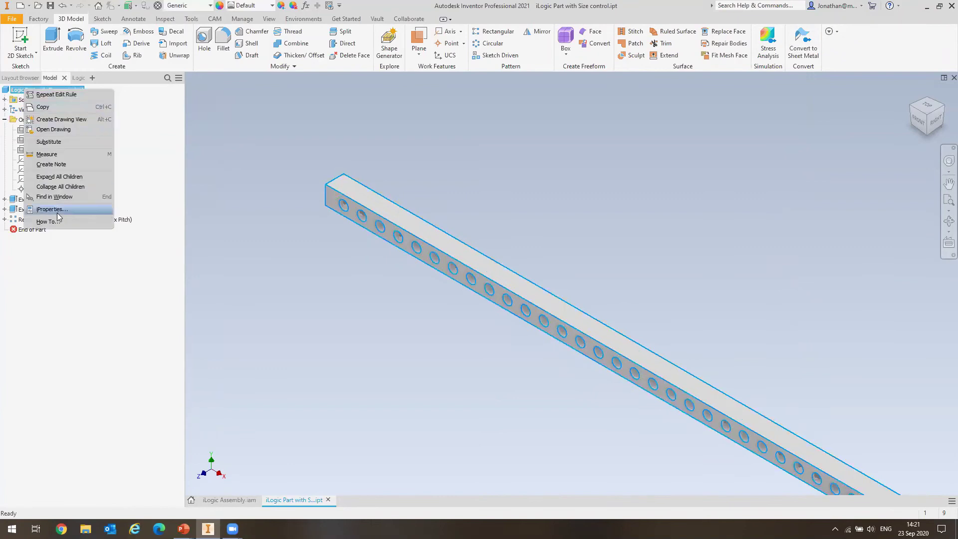
{"action": "left_click", "coordinate": [57, 213]}
{"action": "left_click", "coordinate": [411, 122]}
{"action": "left_click", "coordinate": [435, 121]}
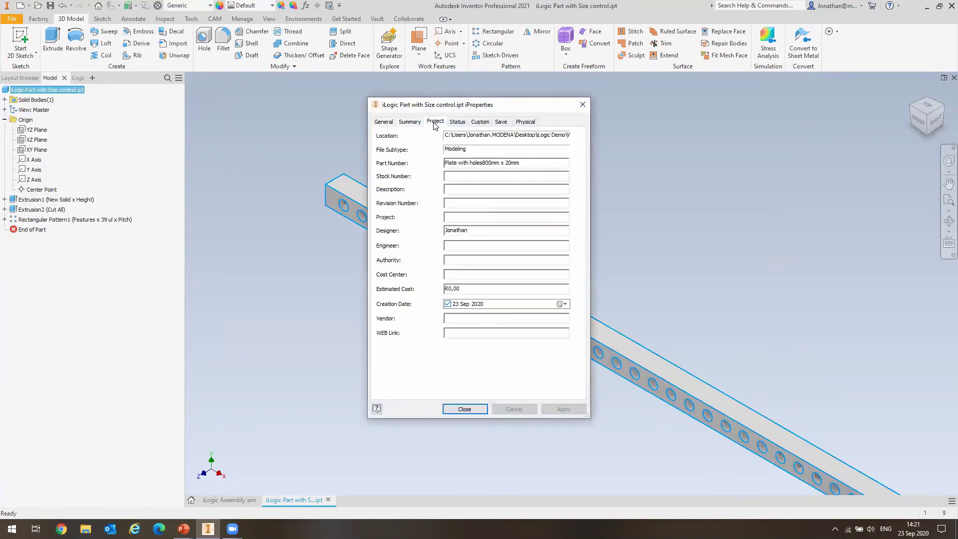
{"action": "left_click_drag", "start_coordinate": [526, 163], "coordinate": [443, 164]}
{"action": "left_click", "coordinate": [484, 165]}
{"action": "left_click", "coordinate": [462, 409]}
{"action": "left_click", "coordinate": [67, 77]}
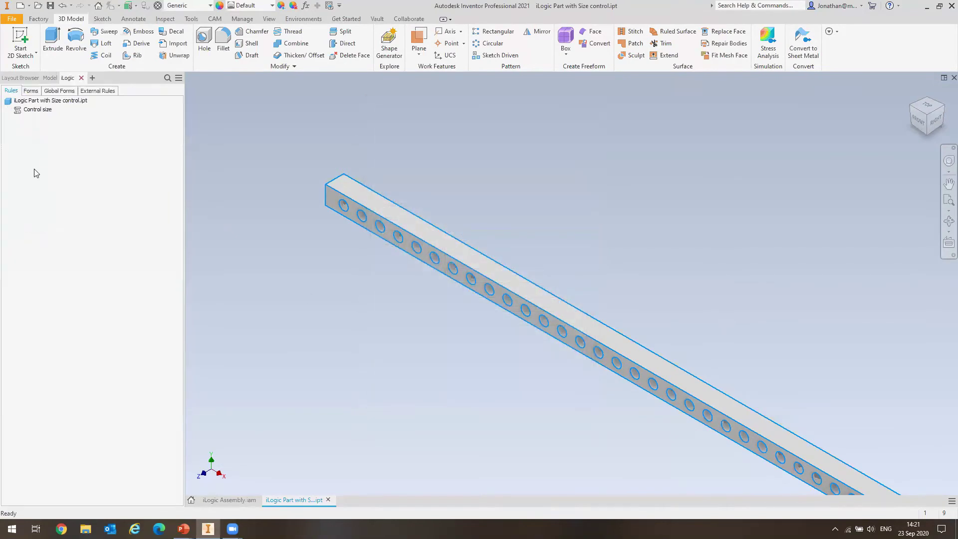
Add a space after 'holes' in the rule's Part Number line and rerun the Control size rule
{"action": "double_click", "coordinate": [38, 110]}
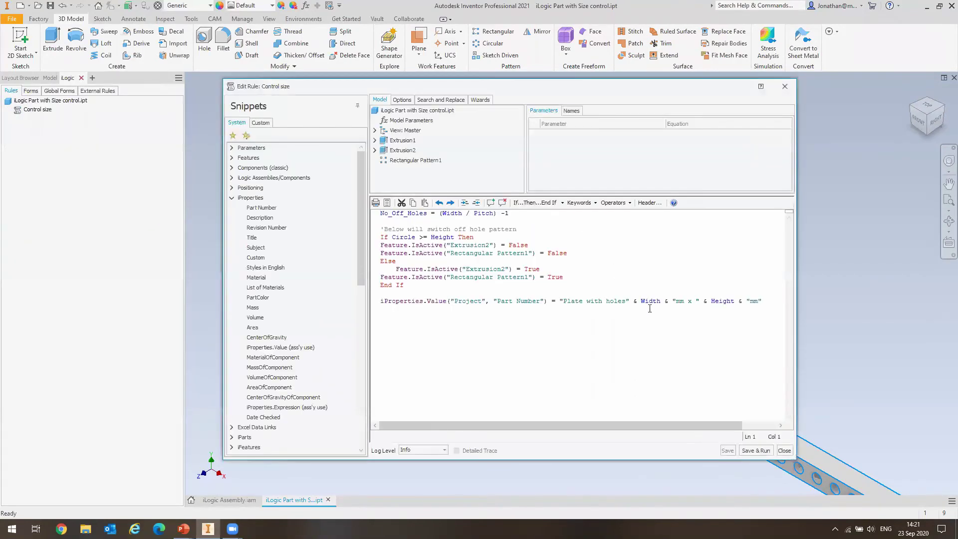
{"action": "left_click", "coordinate": [624, 302]}
{"action": "key", "text": "Right"}
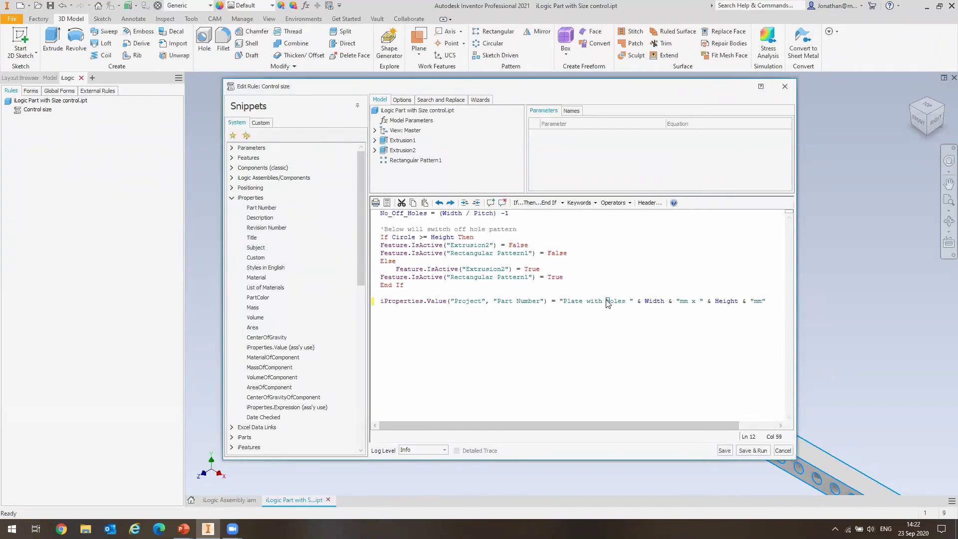
{"action": "left_click", "coordinate": [608, 301]}
{"action": "left_click", "coordinate": [753, 451]}
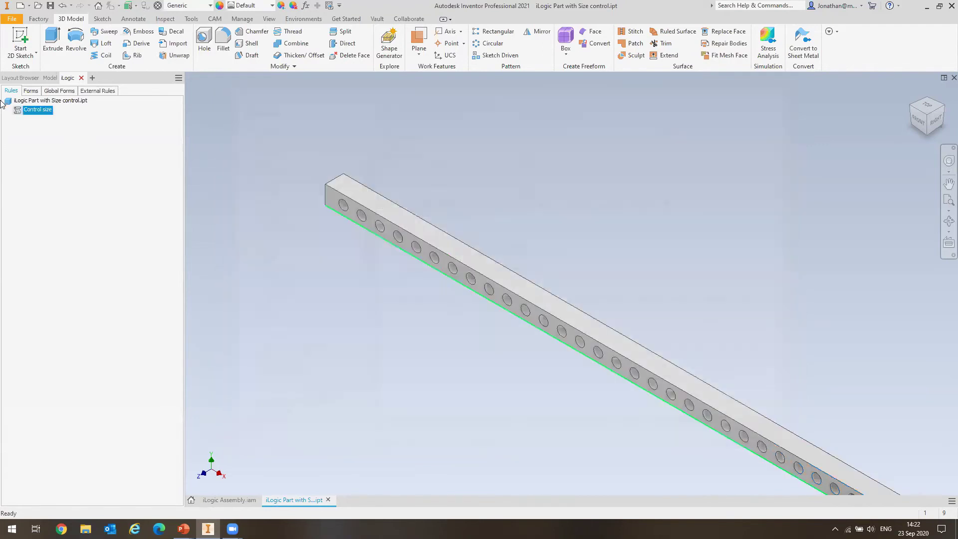
Check in iProperties' Project tab that Part Number reads 'Plate with Holes 800mm x 20mm'
{"action": "left_click", "coordinate": [48, 78]}
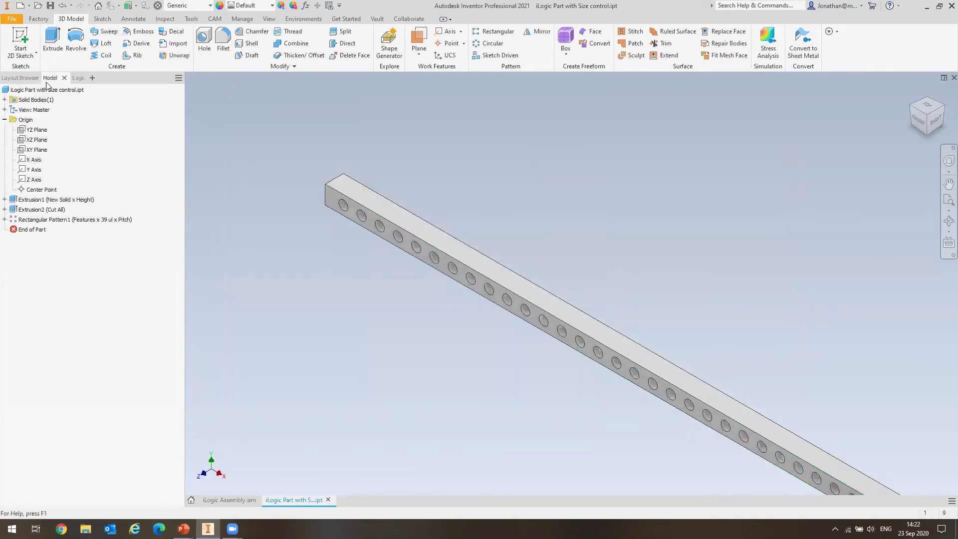
{"action": "right_click", "coordinate": [45, 89]}
{"action": "left_click", "coordinate": [55, 213]}
{"action": "left_click", "coordinate": [435, 123]}
{"action": "left_click_drag", "start_coordinate": [525, 161], "coordinate": [443, 161]}
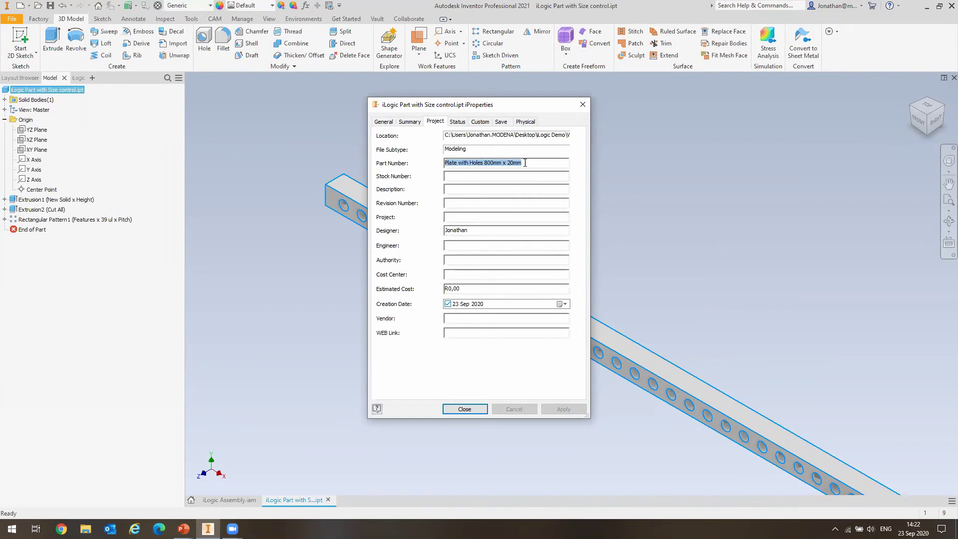
{"action": "left_click", "coordinate": [465, 409]}
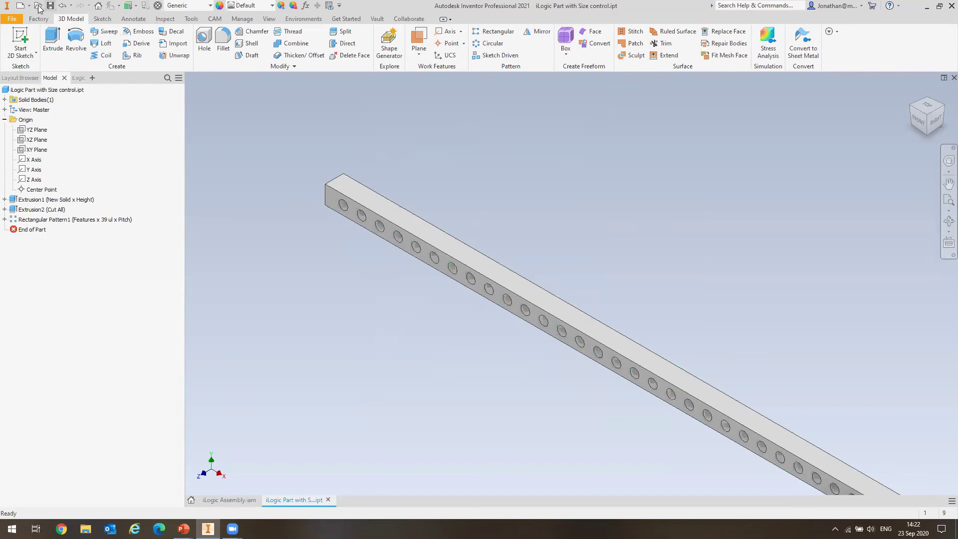
Start a Standard.iam assembly with three iLogic Part with Size control.ipt instances and select the top rod
{"action": "left_click", "coordinate": [20, 6]}
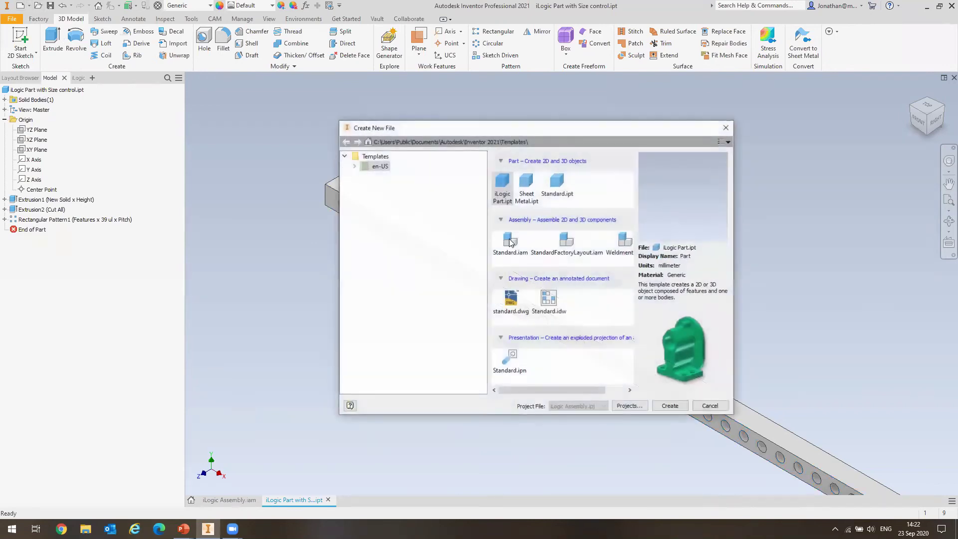
{"action": "double_click", "coordinate": [509, 242]}
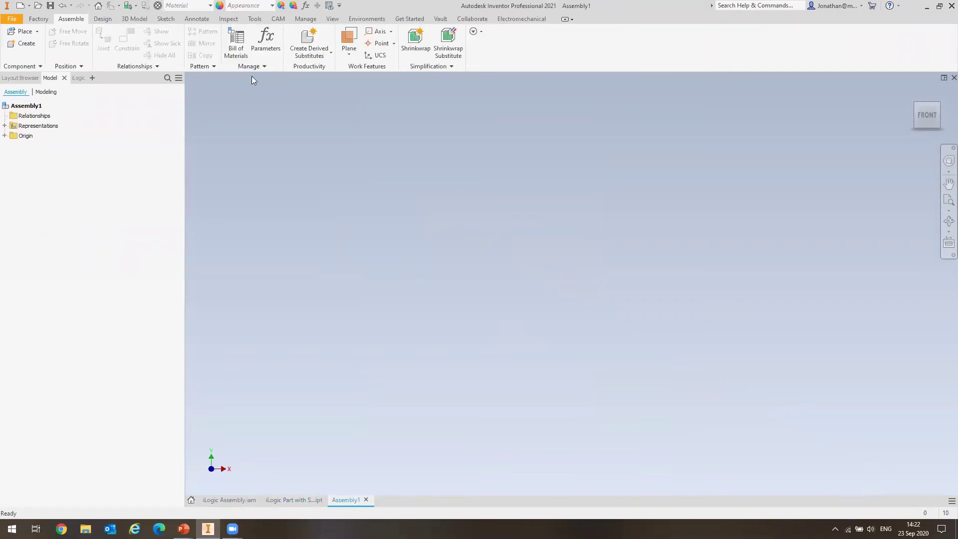
{"action": "left_click", "coordinate": [37, 31]}
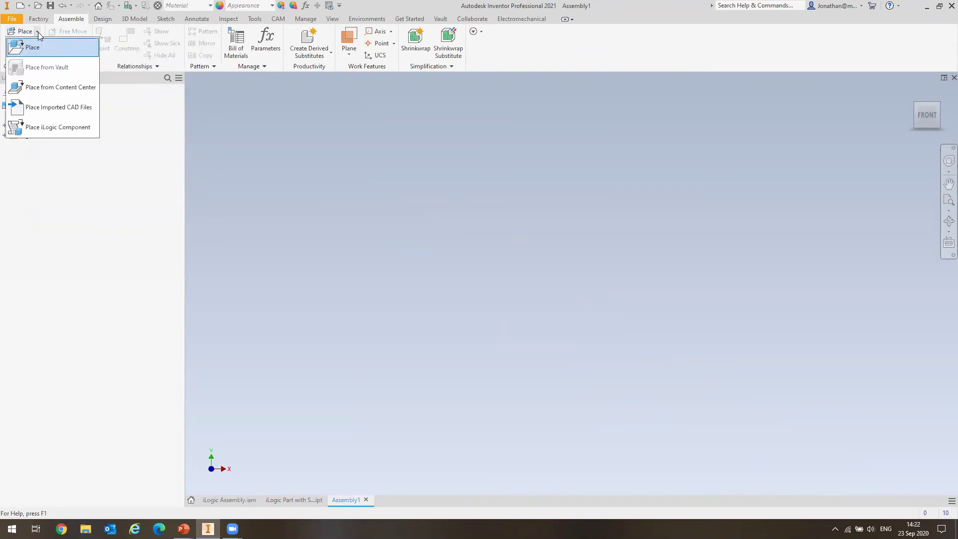
{"action": "left_click", "coordinate": [35, 47]}
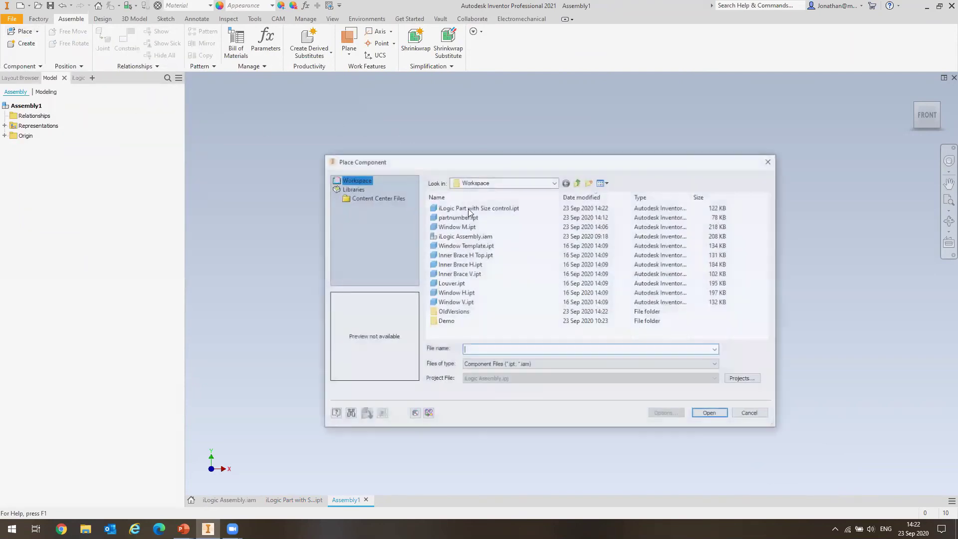
{"action": "double_click", "coordinate": [496, 212]}
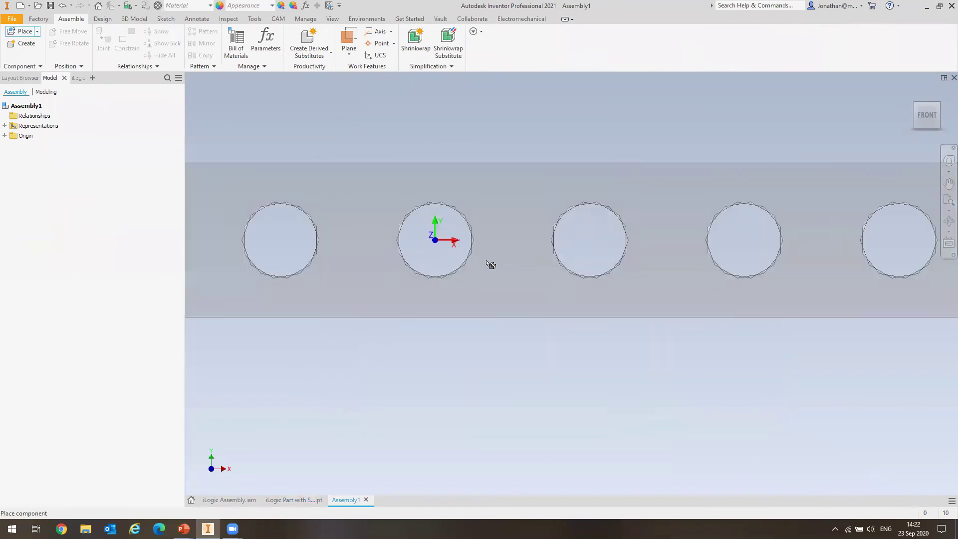
{"action": "left_click", "coordinate": [470, 275]}
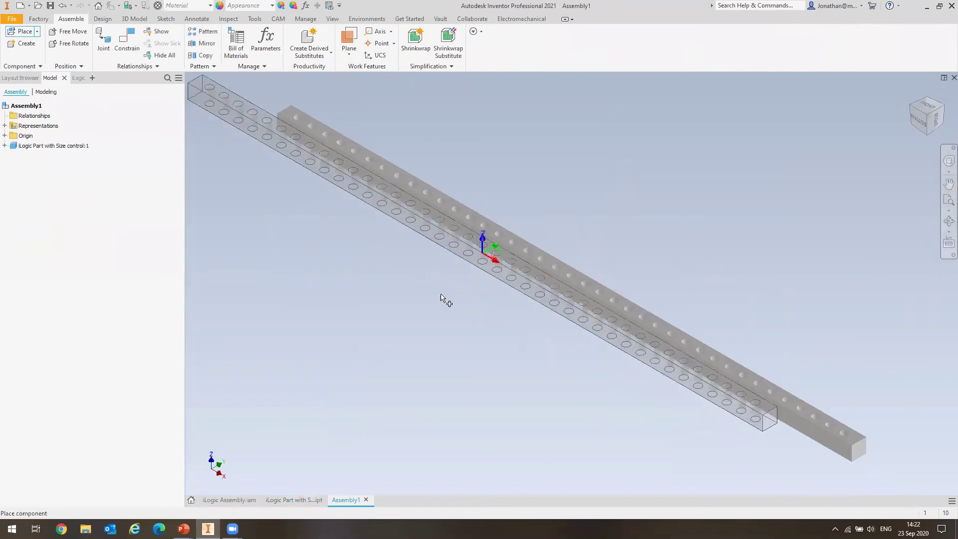
{"action": "left_click", "coordinate": [386, 372]}
{"action": "left_click", "coordinate": [417, 306]}
{"action": "key", "text": "Escape"}
{"action": "left_click", "coordinate": [491, 243]}
{"action": "right_click", "coordinate": [492, 243]}
Open the rod part and set its Width parameter to 1000 mm
{"action": "left_click", "coordinate": [447, 228]}
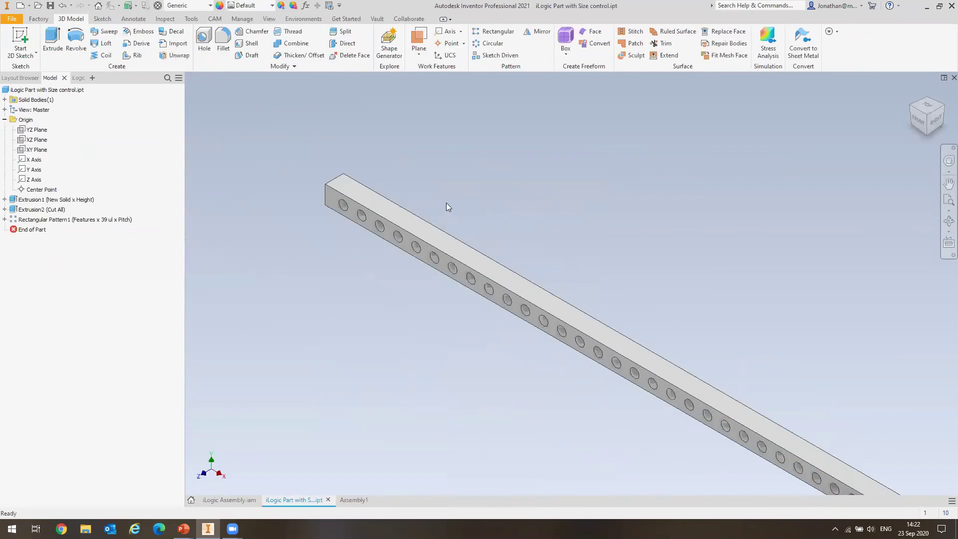
{"action": "left_click", "coordinate": [48, 90]}
{"action": "left_click", "coordinate": [306, 6]}
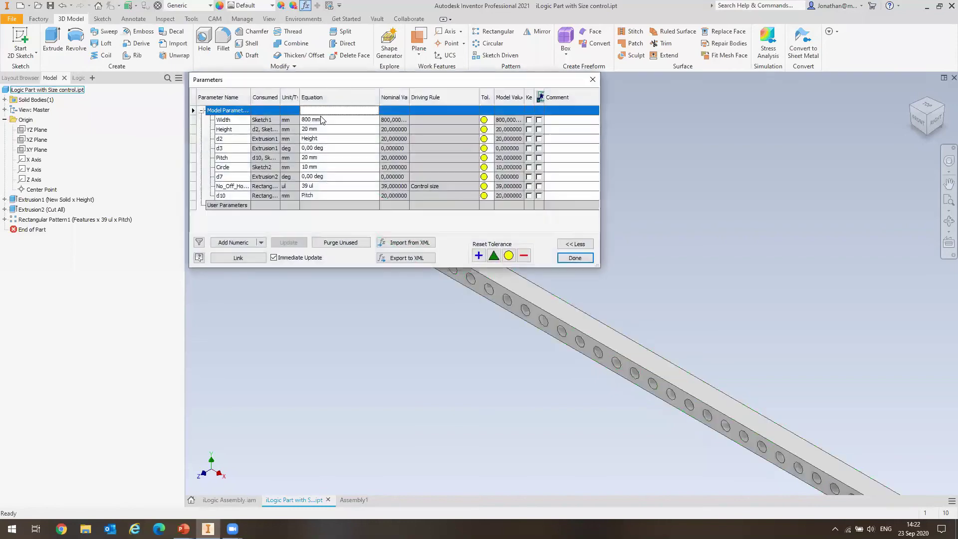
{"action": "left_click", "coordinate": [325, 120]}
{"action": "left_click", "coordinate": [325, 120]}
{"action": "type", "text": "1000"}
{"action": "left_click", "coordinate": [575, 258]}
Measure a beam edge in Assembly1 to confirm 1000 mm, then window-select all three beams
{"action": "left_click", "coordinate": [352, 499]}
{"action": "right_click", "coordinate": [376, 292]}
{"action": "left_click", "coordinate": [372, 273]}
{"action": "left_click", "coordinate": [373, 274]}
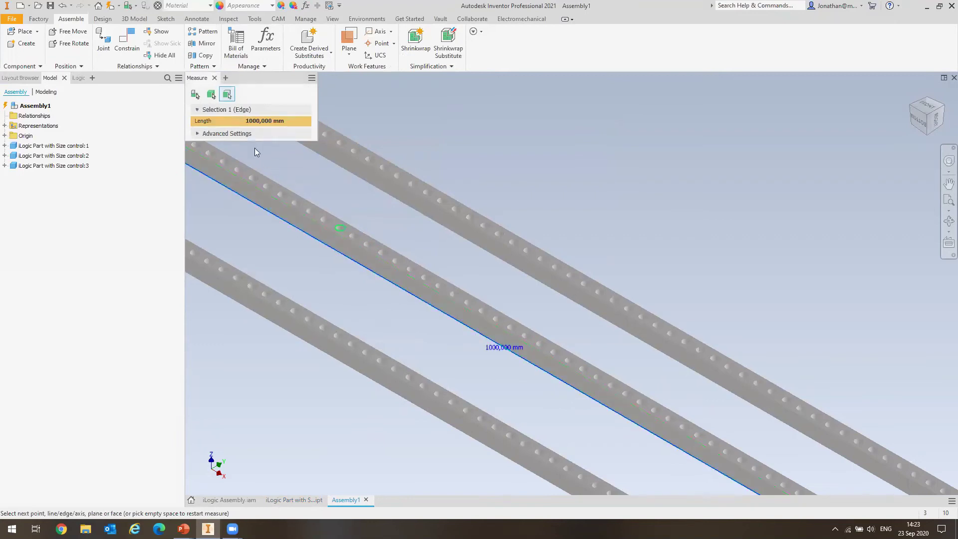
{"action": "key", "text": "Escape"}
{"action": "scroll", "coordinate": [383, 303], "scroll_direction": "down", "scroll_amount": 5}
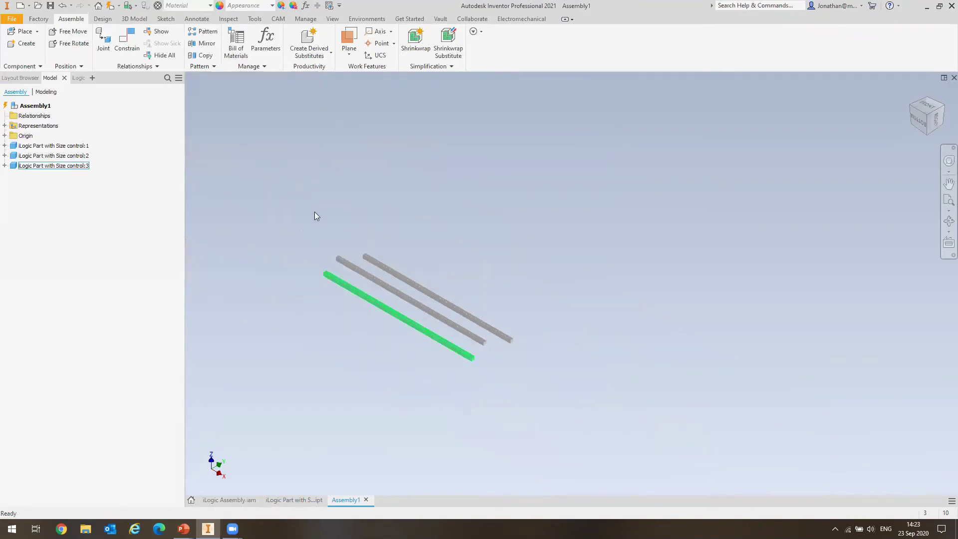
{"action": "left_click_drag", "start_coordinate": [565, 440], "coordinate": [408, 239]}
Delete the three beams and save the empty assembly as Assembly test.iam
{"action": "key", "text": "Delete"}
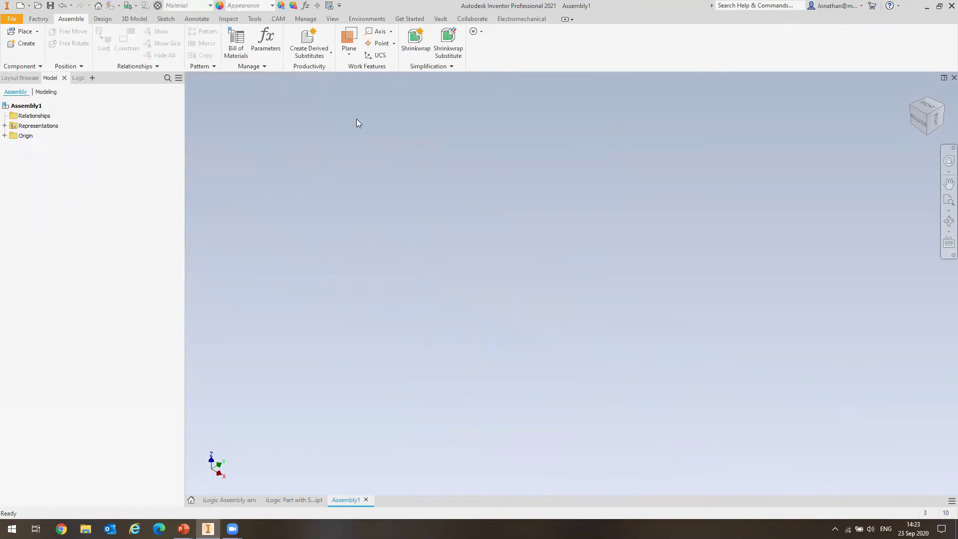
{"action": "left_click", "coordinate": [37, 31]}
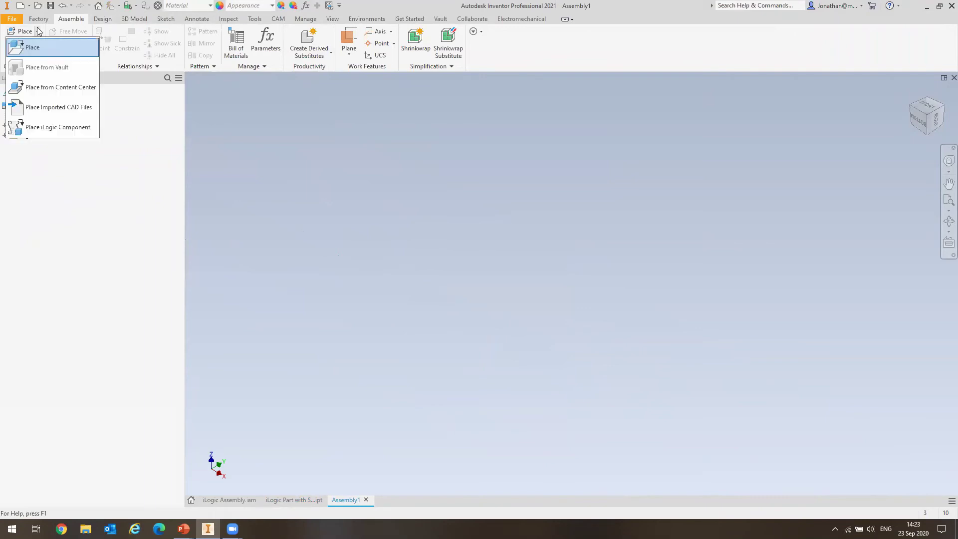
{"action": "left_click", "coordinate": [48, 131]}
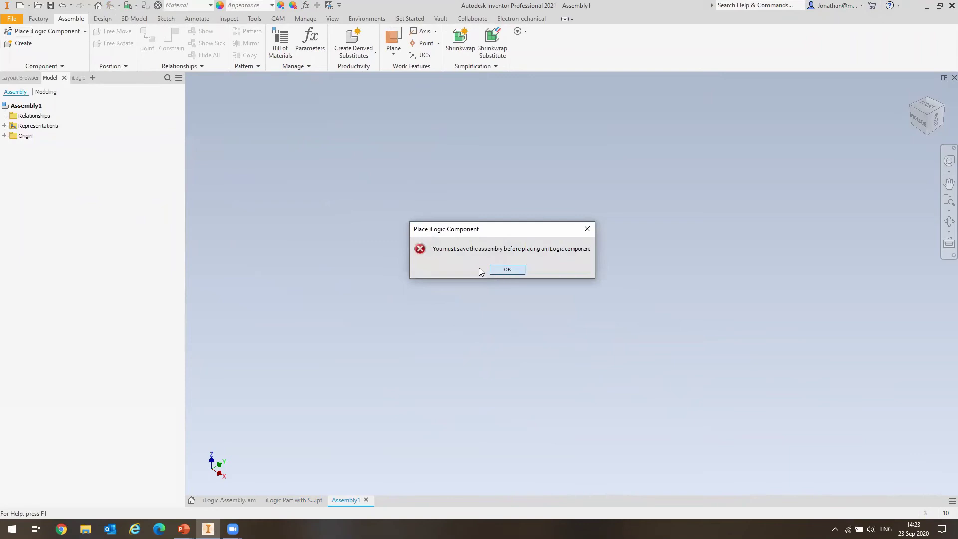
{"action": "key", "text": "Return"}
{"action": "key", "text": "ctrl+s"}
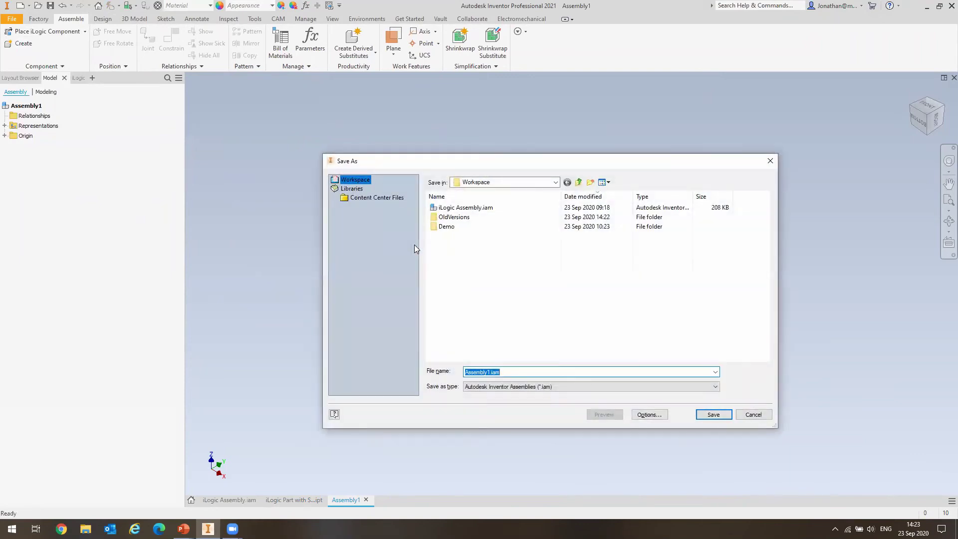
{"action": "type", "text": "Asseb"}
{"action": "key", "text": "Return"}
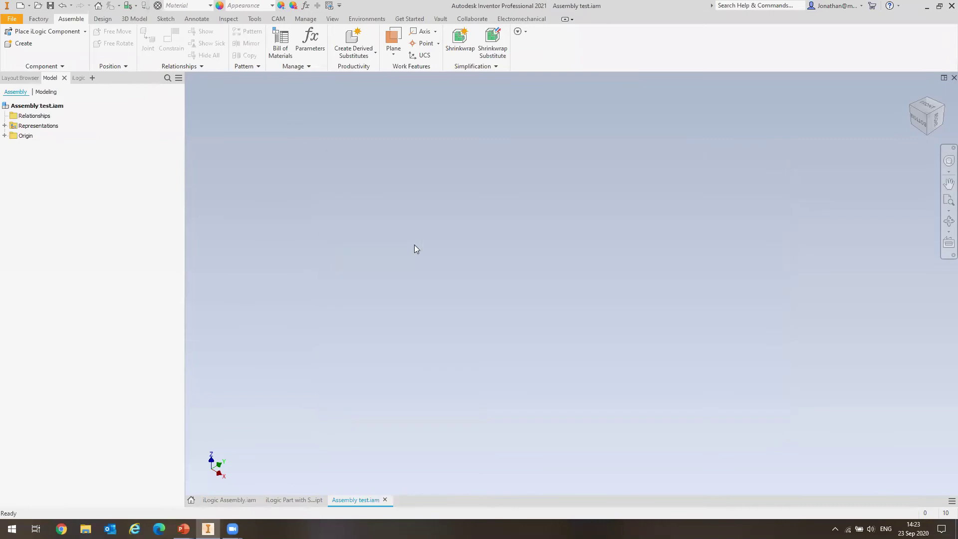
Restart Place iLogic Component and choose the iLogic rod part file
{"action": "left_click", "coordinate": [35, 32]}
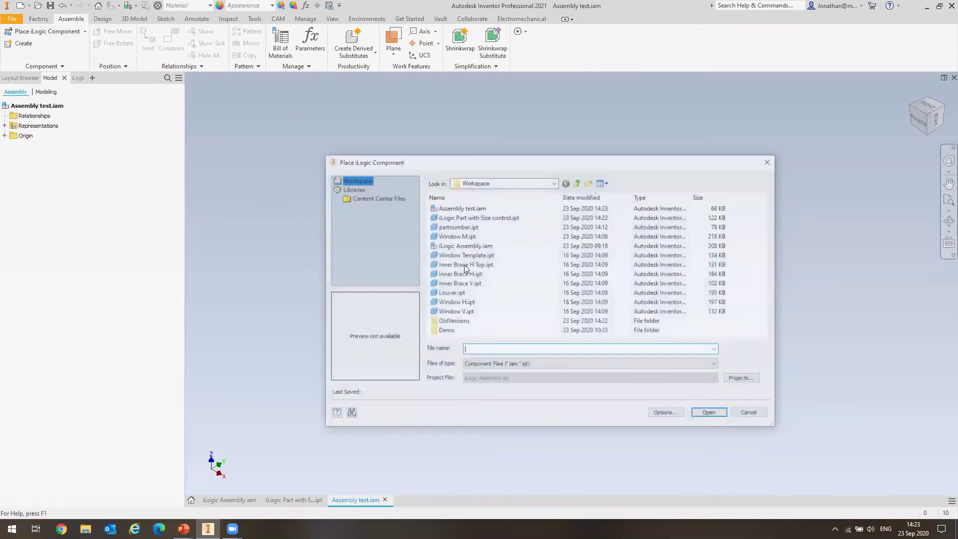
{"action": "left_click", "coordinate": [475, 218]}
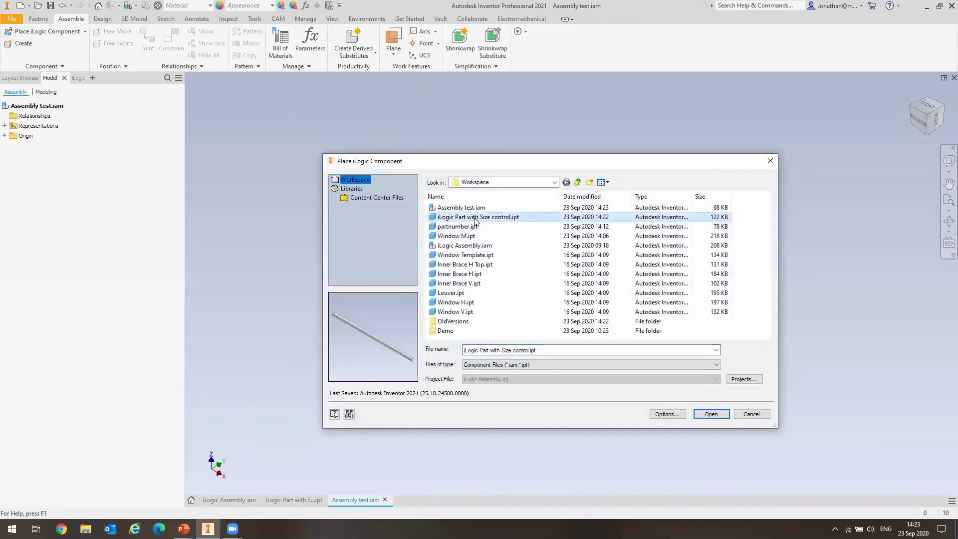
{"action": "double_click", "coordinate": [475, 218]}
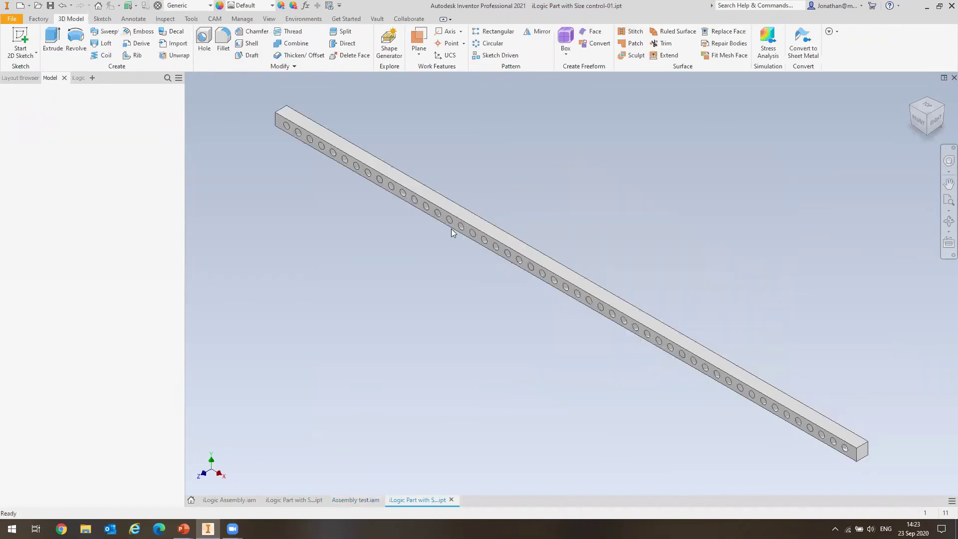
Set the rod copy's Width to 800 mm and Height to 30 mm
{"action": "left_click_drag", "start_coordinate": [481, 199], "coordinate": [689, 107]}
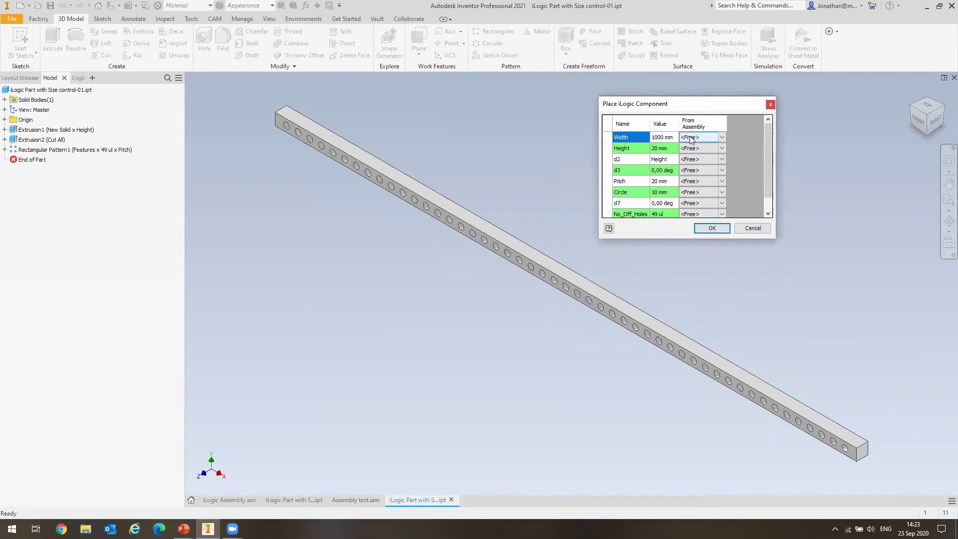
{"action": "left_click", "coordinate": [663, 137]}
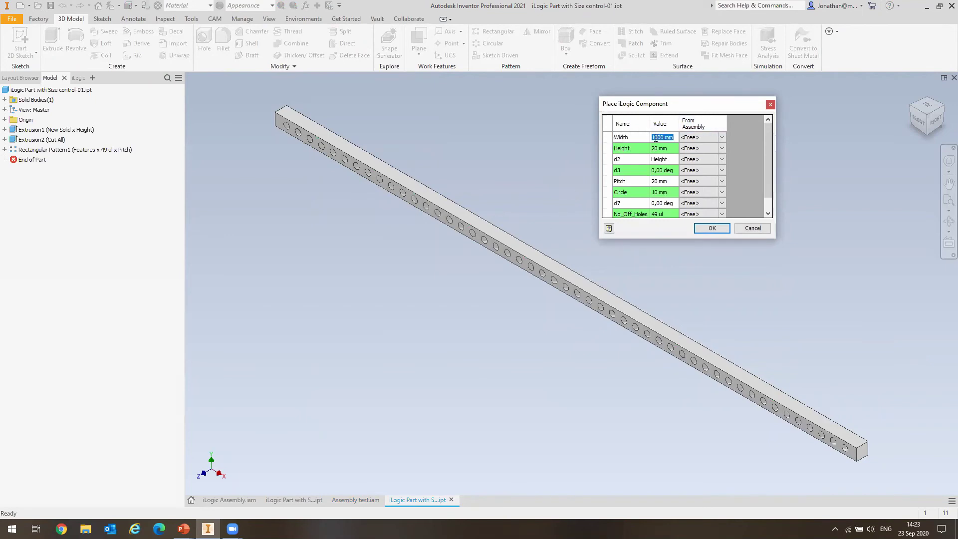
{"action": "type", "text": "800"}
{"action": "left_click", "coordinate": [669, 148]}
{"action": "type", "text": "30"}
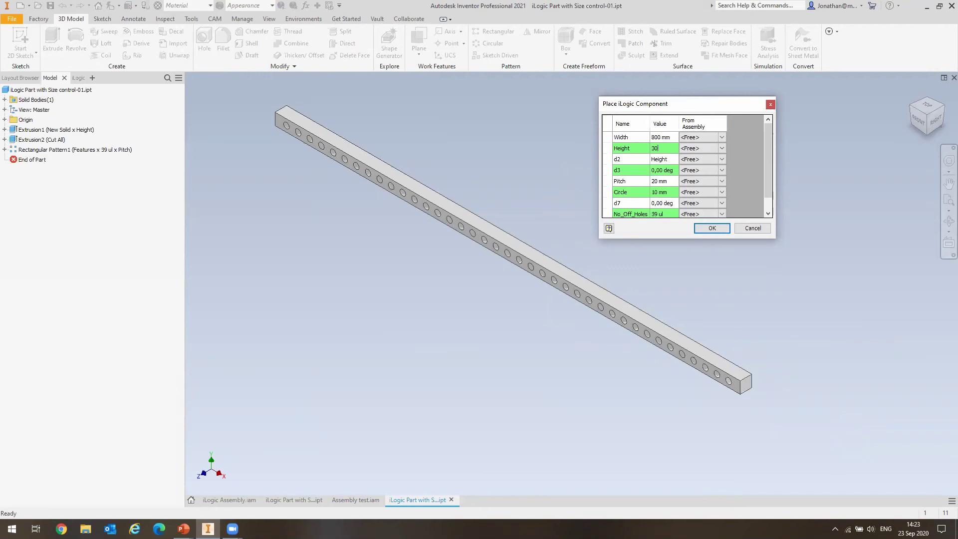
Set Pitch to 50 mm and Circle to 5 mm, then accept the parameters
{"action": "left_click", "coordinate": [669, 178]}
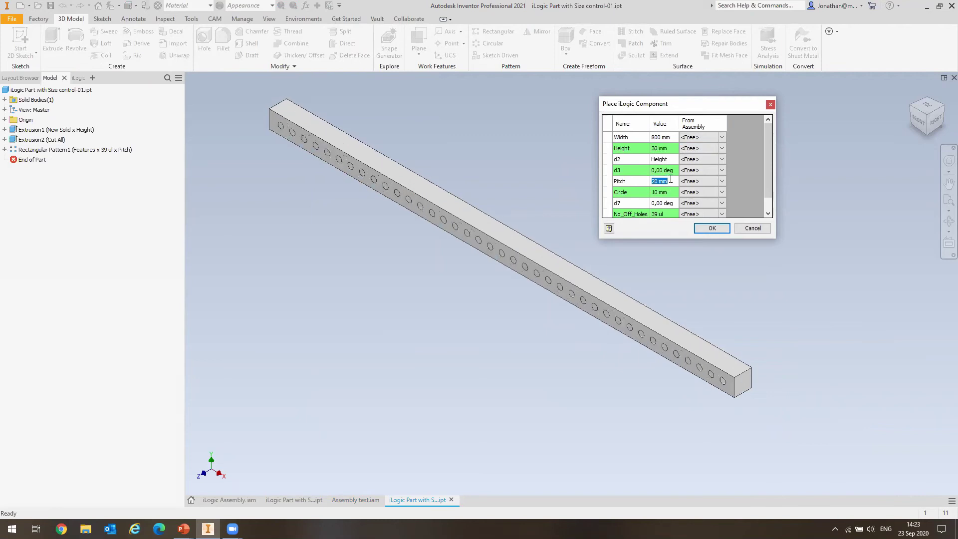
{"action": "type", "text": "50"}
{"action": "left_click", "coordinate": [667, 194]}
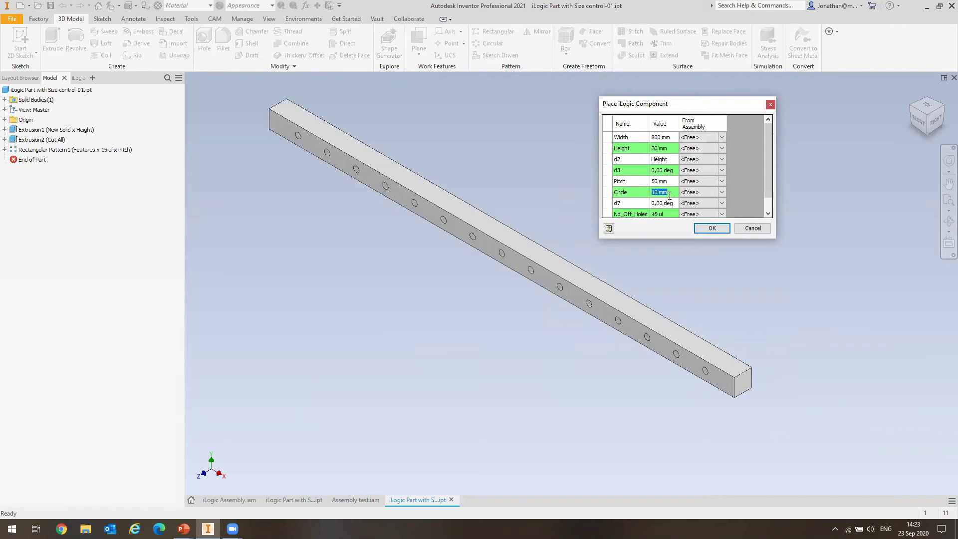
{"action": "type", "text": "5"}
{"action": "left_click", "coordinate": [671, 202]}
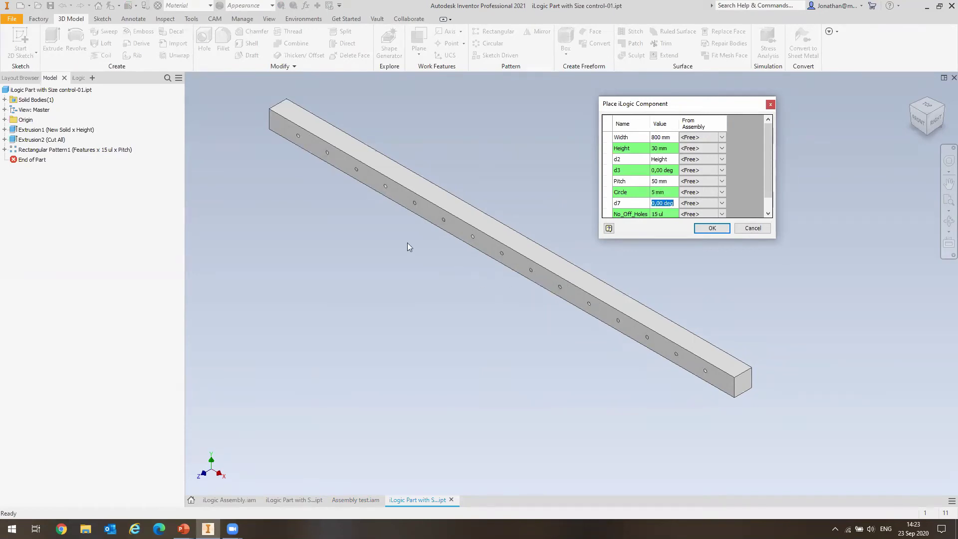
{"action": "left_click", "coordinate": [710, 228]}
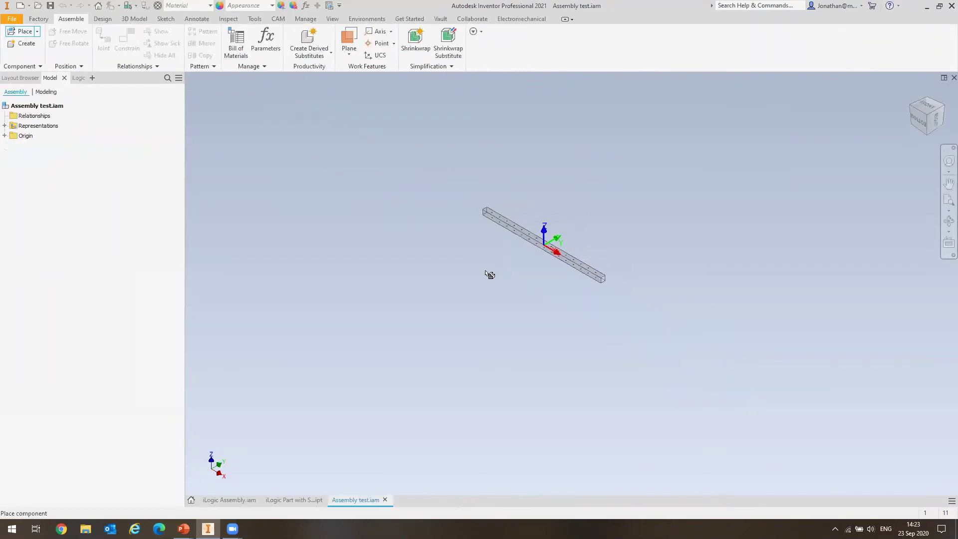
Place three copies of the 800 mm by 30 mm rod in the assembly
{"action": "left_click", "coordinate": [499, 265]}
{"action": "scroll", "coordinate": [479, 279], "scroll_direction": "down", "scroll_amount": 5}
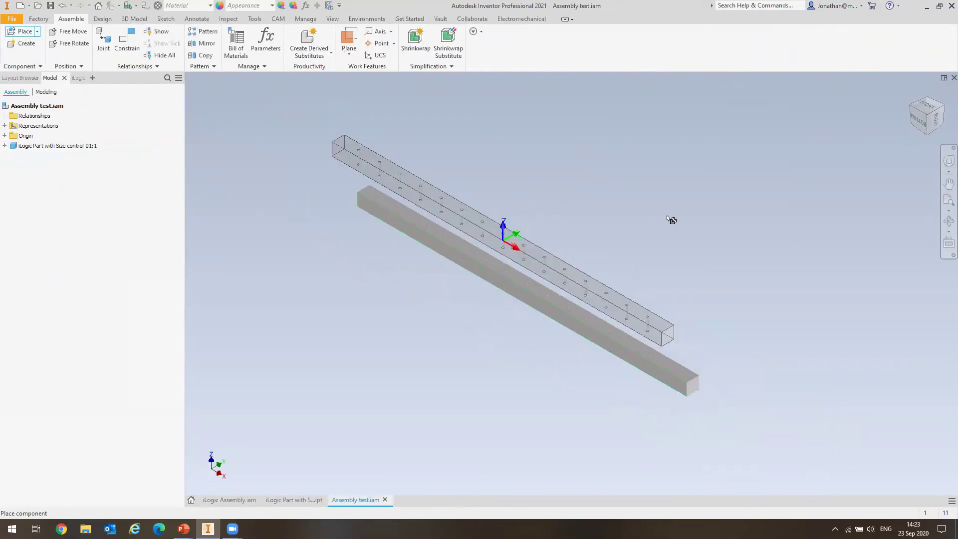
{"action": "left_click", "coordinate": [569, 200]}
{"action": "left_click", "coordinate": [686, 205]}
{"action": "key", "text": "Escape"}
Start placing the control-01 rod variant as an iLogic component, then cancel it
{"action": "left_click", "coordinate": [37, 32]}
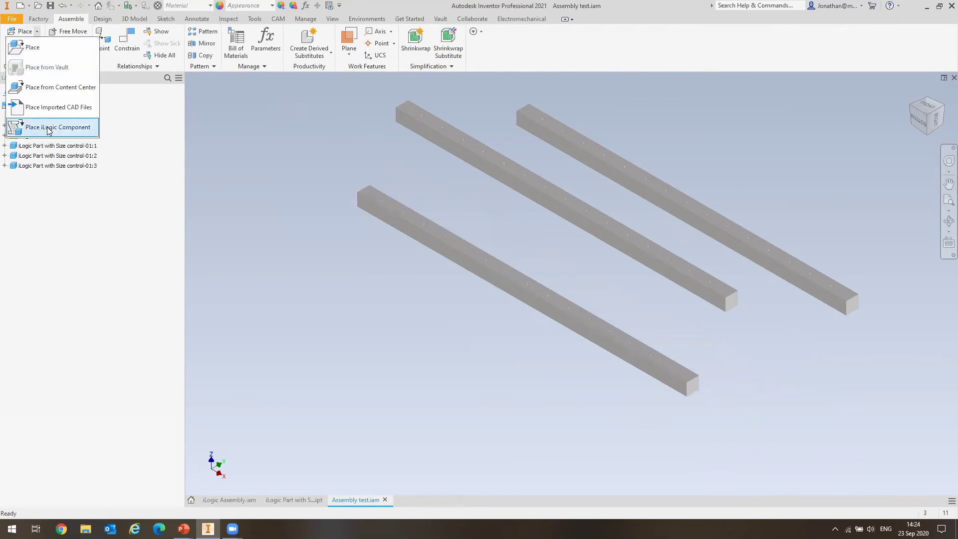
{"action": "left_click", "coordinate": [49, 127]}
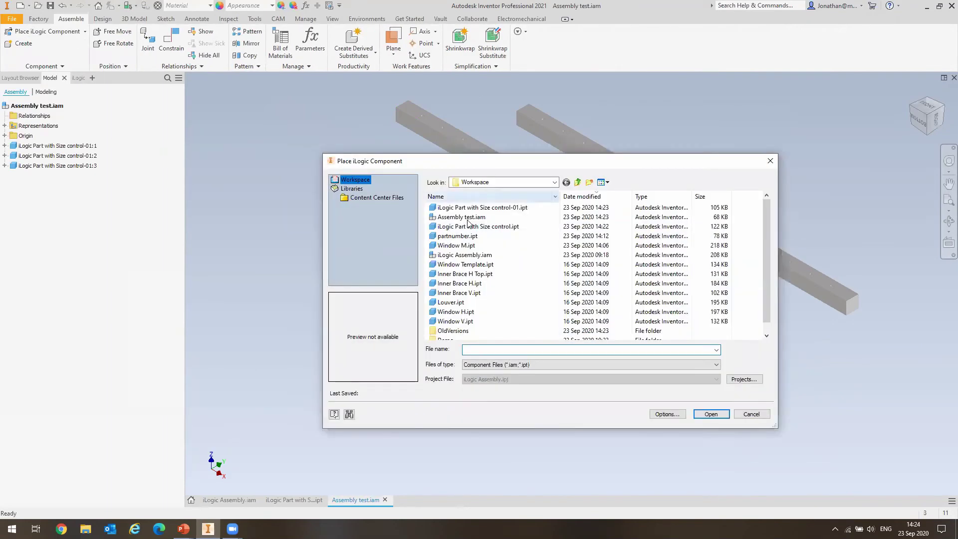
{"action": "double_click", "coordinate": [469, 208]}
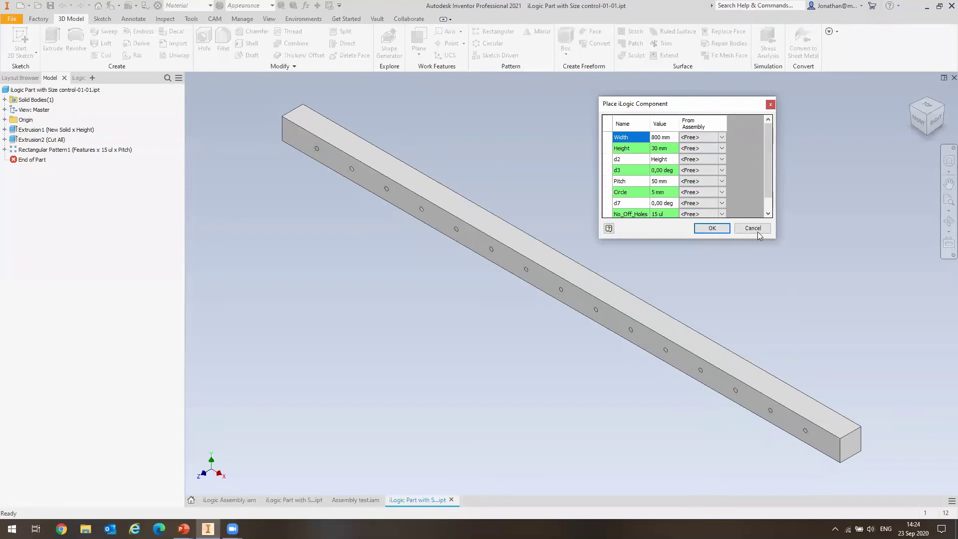
{"action": "left_click", "coordinate": [755, 230]}
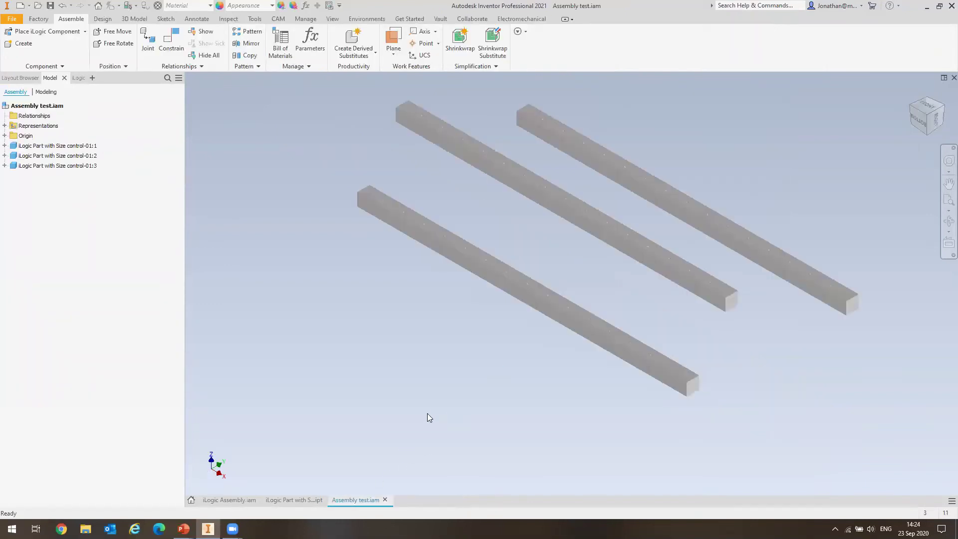
Place holed copies of iLogic Part with Size control.ipt at Width 1000 mm, Height 20 mm
{"action": "left_click", "coordinate": [46, 34]}
{"action": "left_click", "coordinate": [460, 228]}
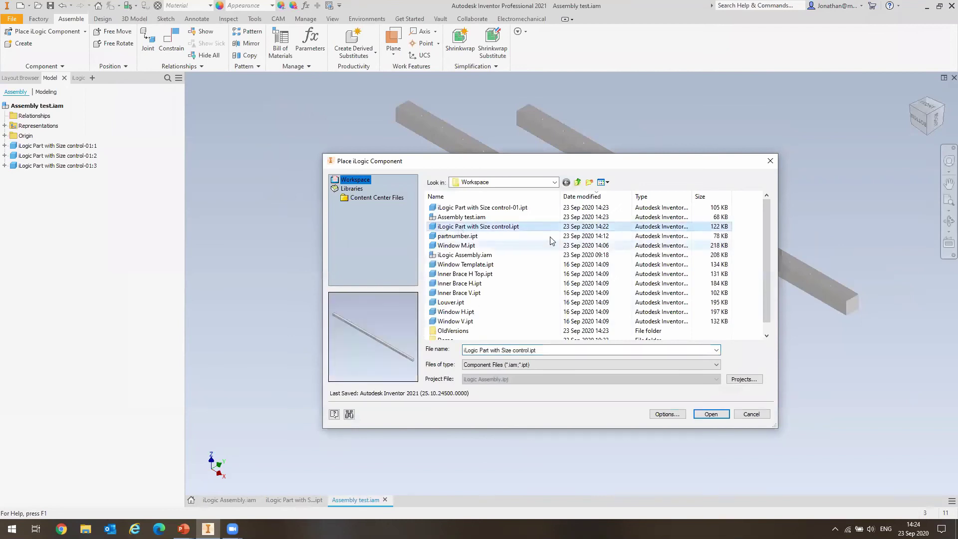
{"action": "mouse_move", "coordinate": [517, 233]}
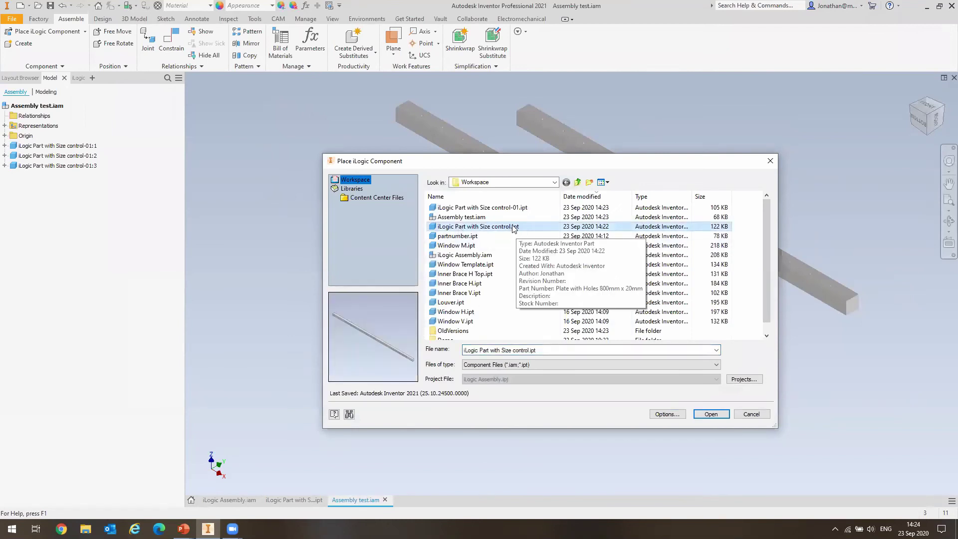
{"action": "mouse_move", "coordinate": [503, 211]}
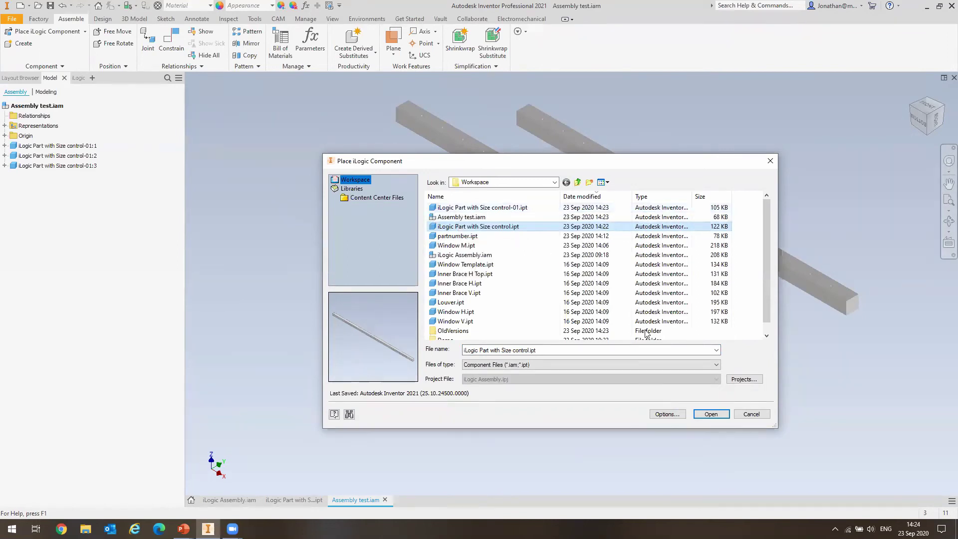
{"action": "left_click", "coordinate": [710, 415]}
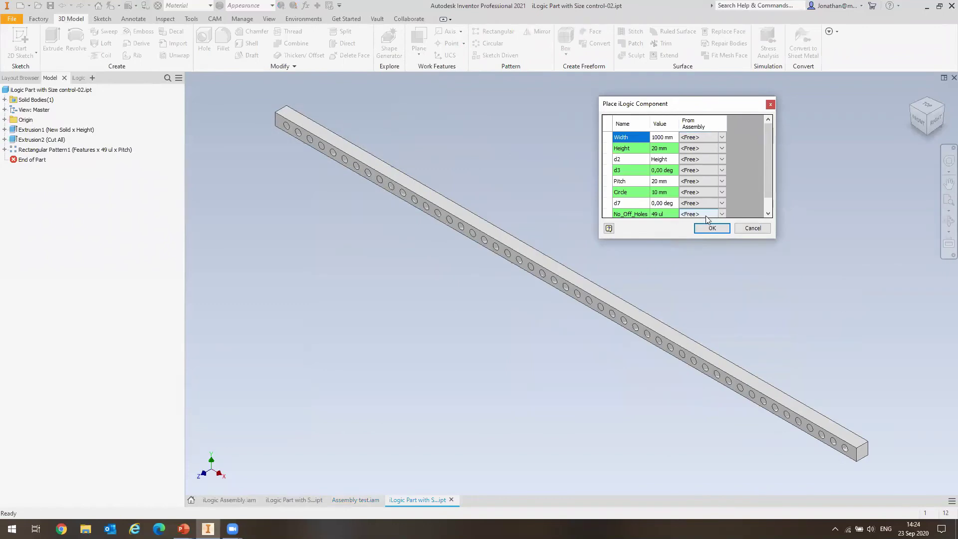
{"action": "left_click", "coordinate": [713, 228]}
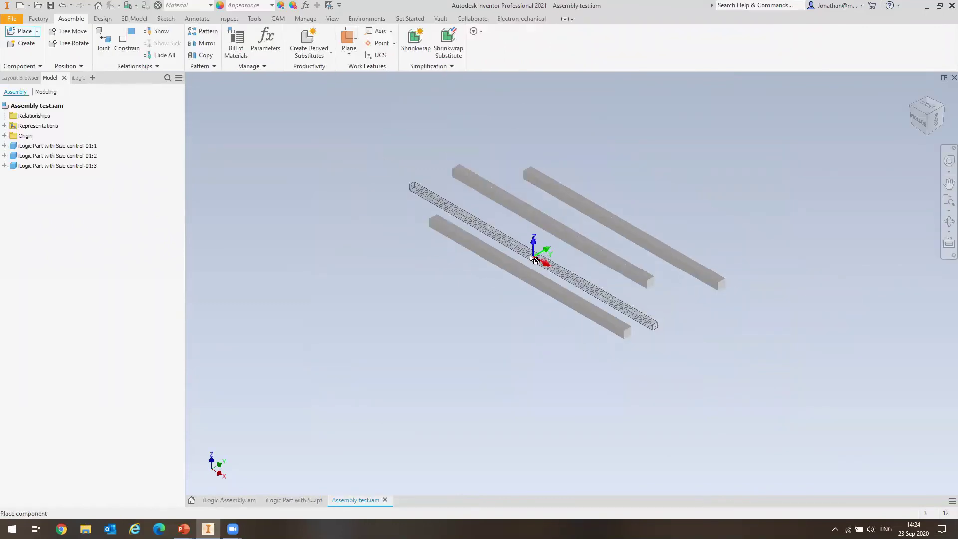
{"action": "left_click", "coordinate": [388, 314]}
{"action": "left_click", "coordinate": [382, 356]}
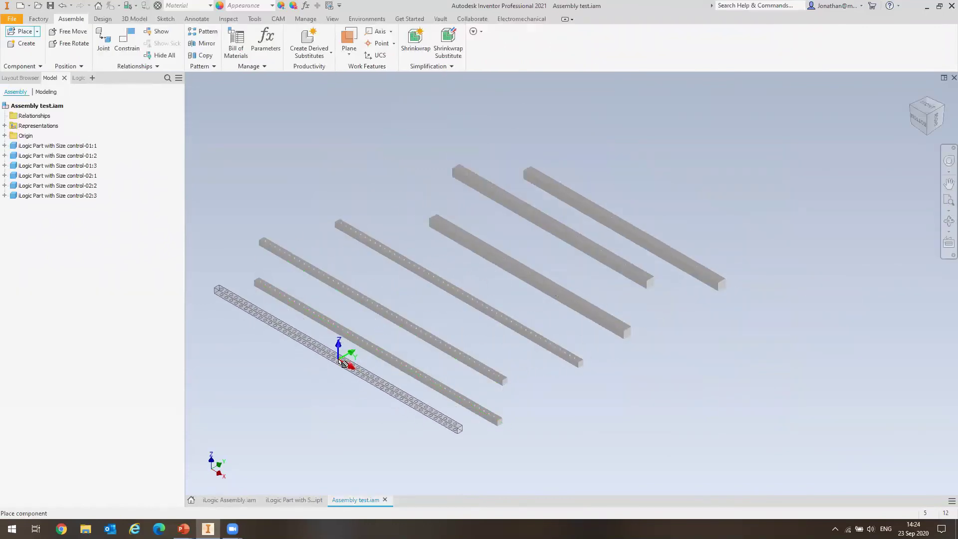
{"action": "key", "text": "Escape"}
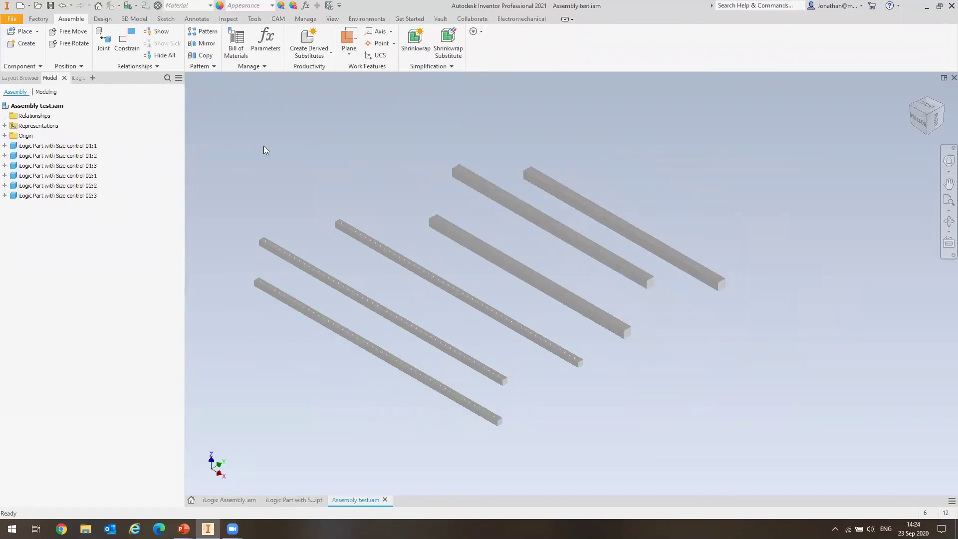
Check the assembly's iLogic rules, return to the model tree and pan toward the bars
{"action": "left_click", "coordinate": [79, 78]}
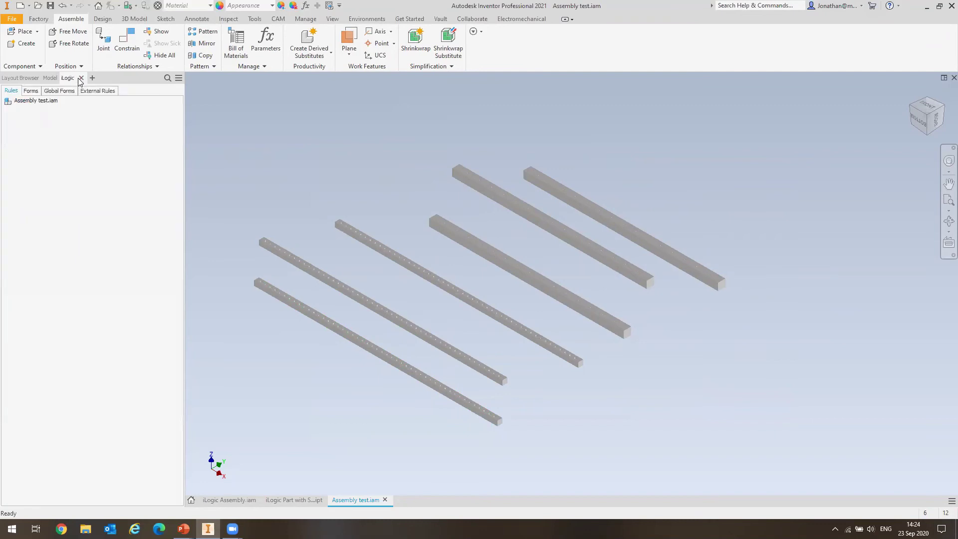
{"action": "left_click", "coordinate": [52, 79]}
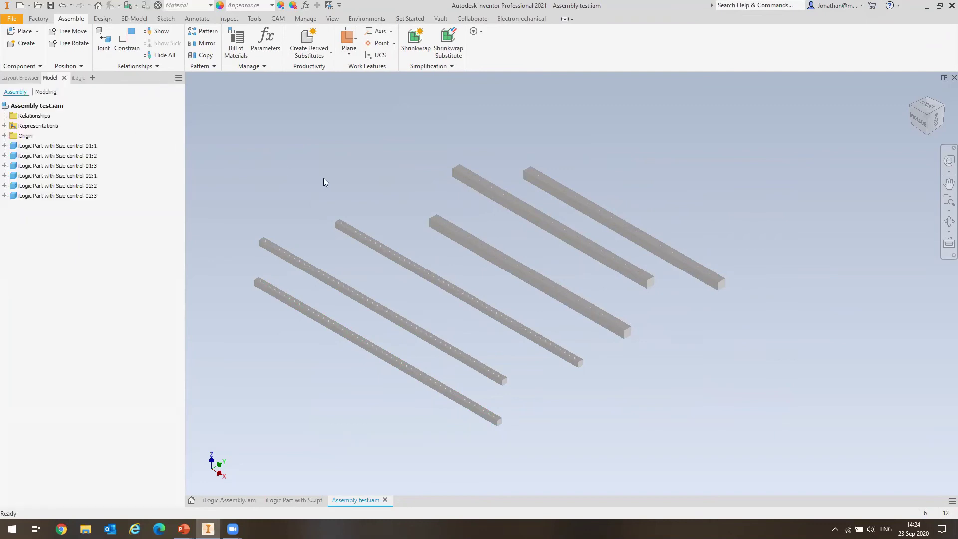
{"action": "middle_click_drag", "start_coordinate": [324, 182], "coordinate": [357, 175]}
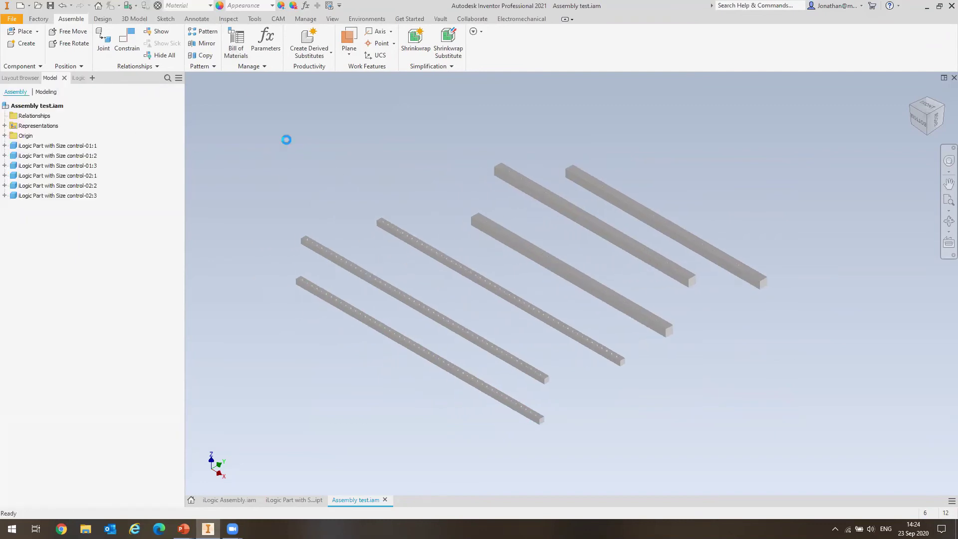
{"action": "left_click", "coordinate": [236, 44]}
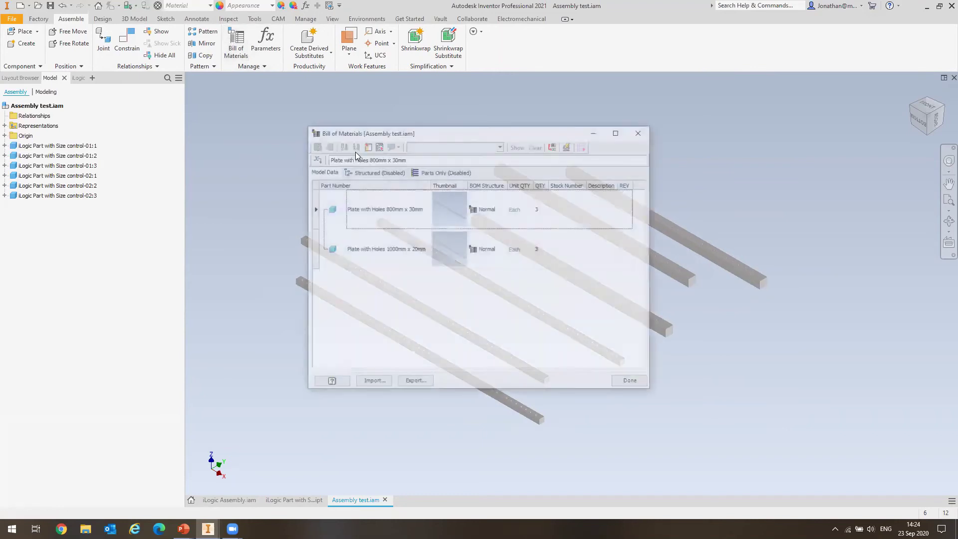
{"action": "left_click", "coordinate": [390, 247]}
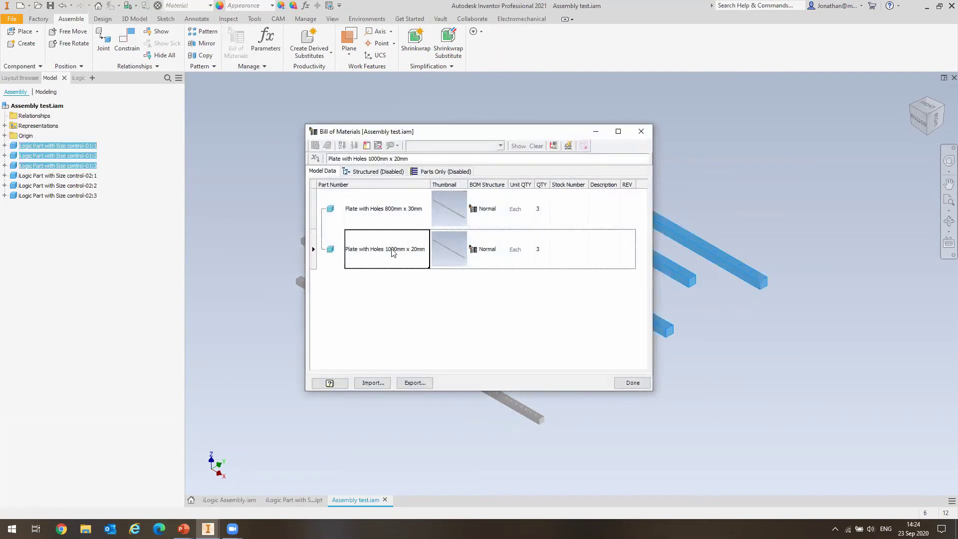
{"action": "left_click", "coordinate": [395, 220]}
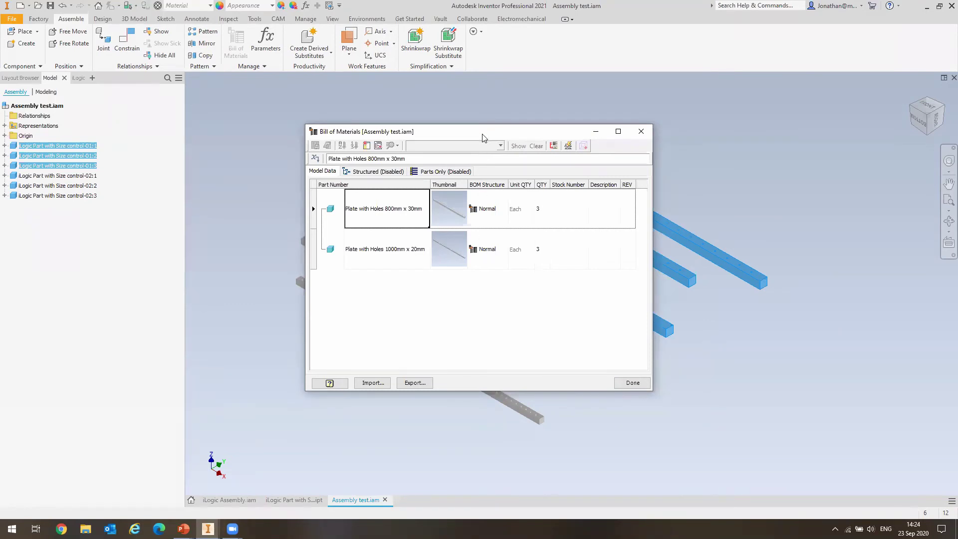
{"action": "left_click_drag", "start_coordinate": [484, 139], "coordinate": [493, 137]}
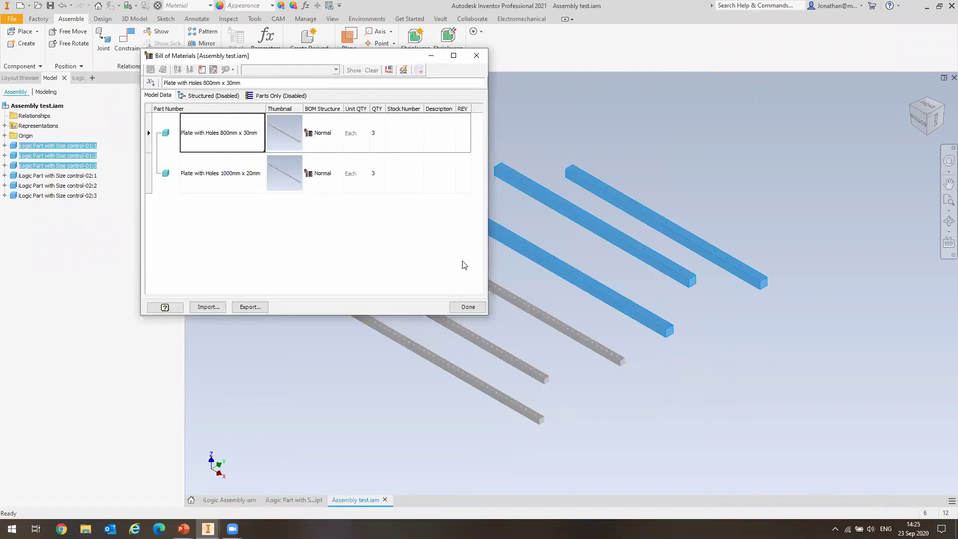
{"action": "left_click", "coordinate": [468, 308]}
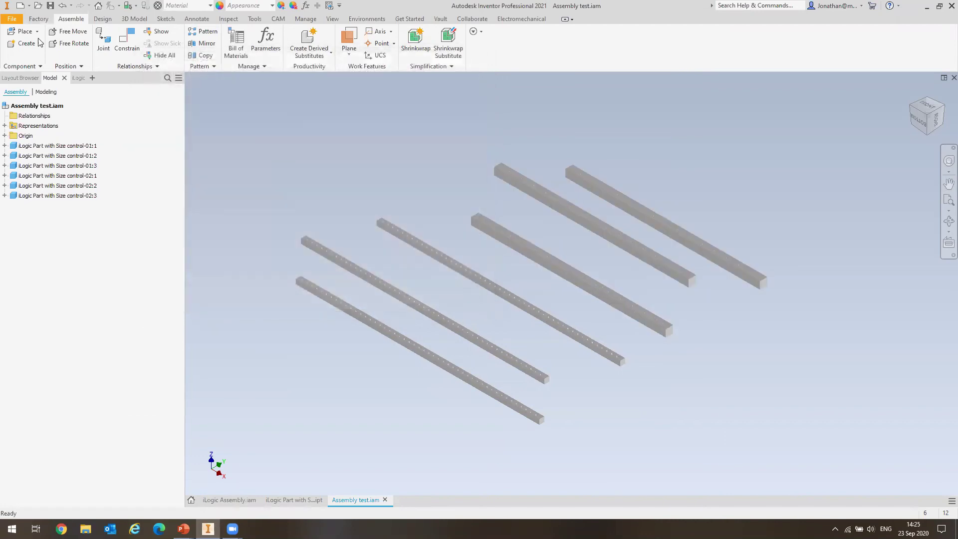
Place one size-control rod with Circle set to 25 mm so it has no holes
{"action": "left_click", "coordinate": [37, 31]}
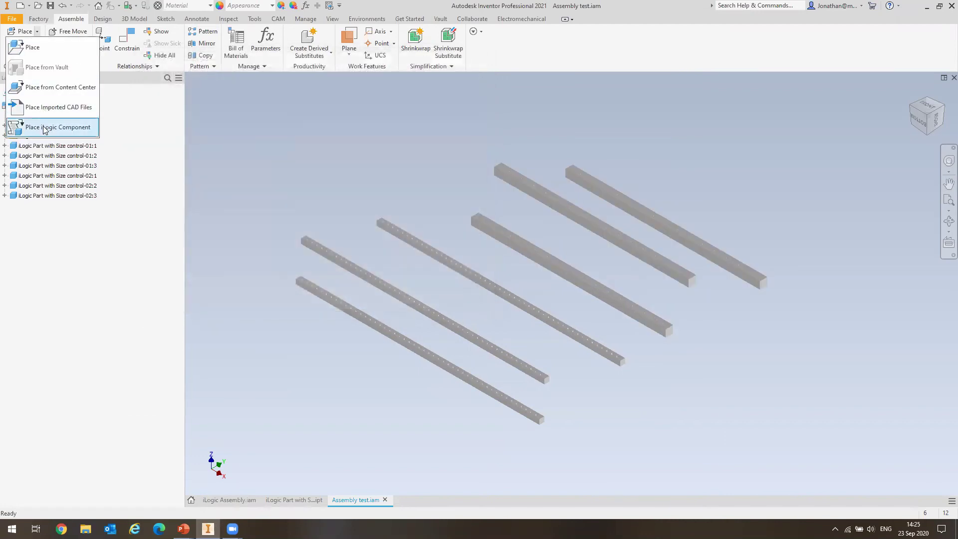
{"action": "left_click", "coordinate": [45, 127]}
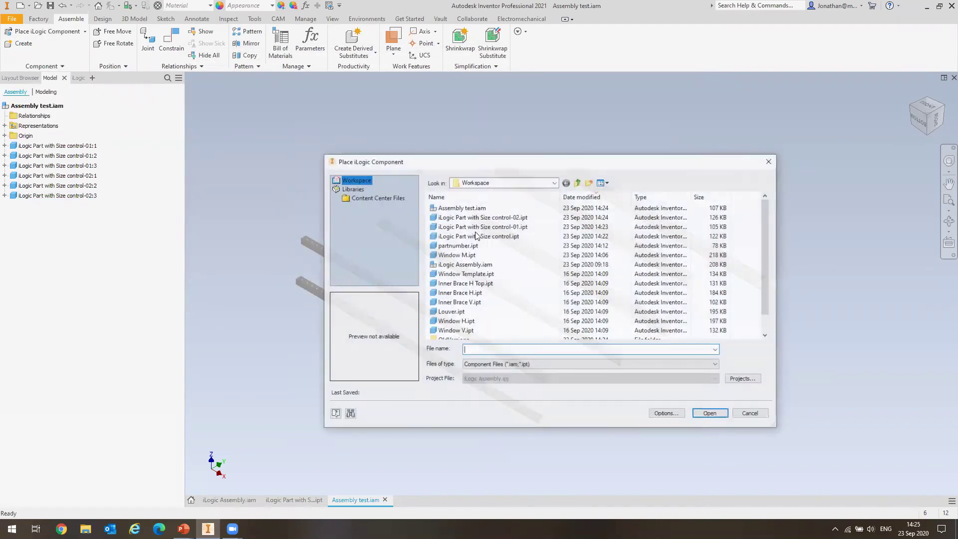
{"action": "left_click", "coordinate": [477, 236]}
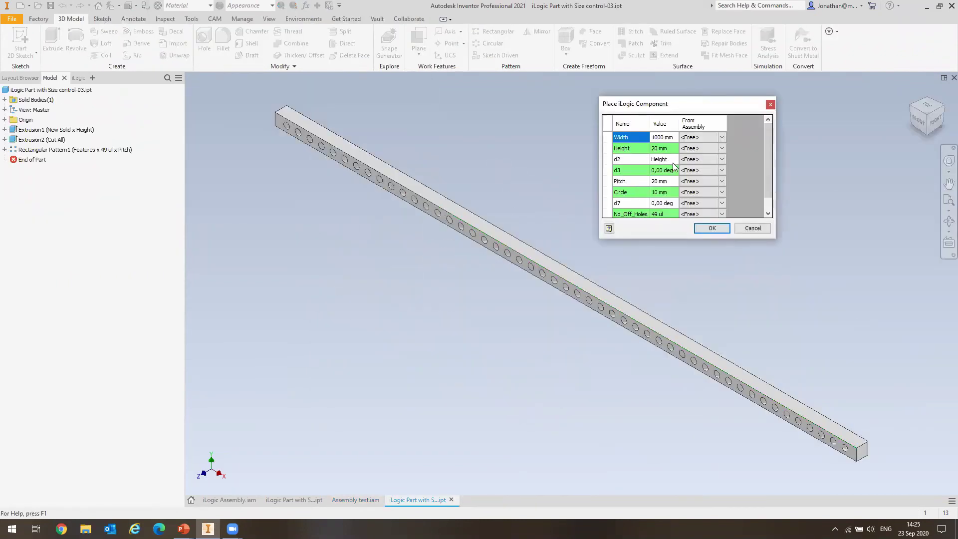
{"action": "left_click", "coordinate": [668, 192]}
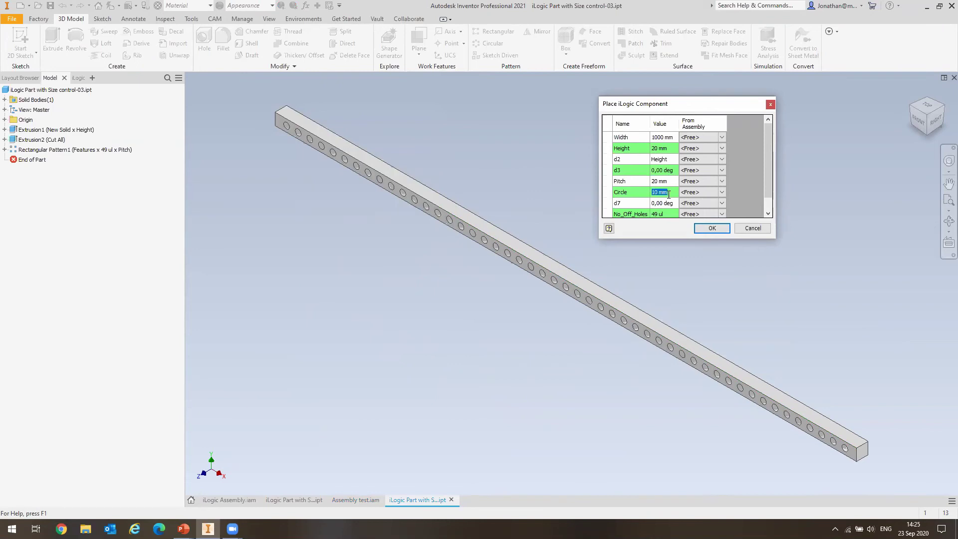
{"action": "type", "text": "8"}
{"action": "left_click", "coordinate": [652, 181]}
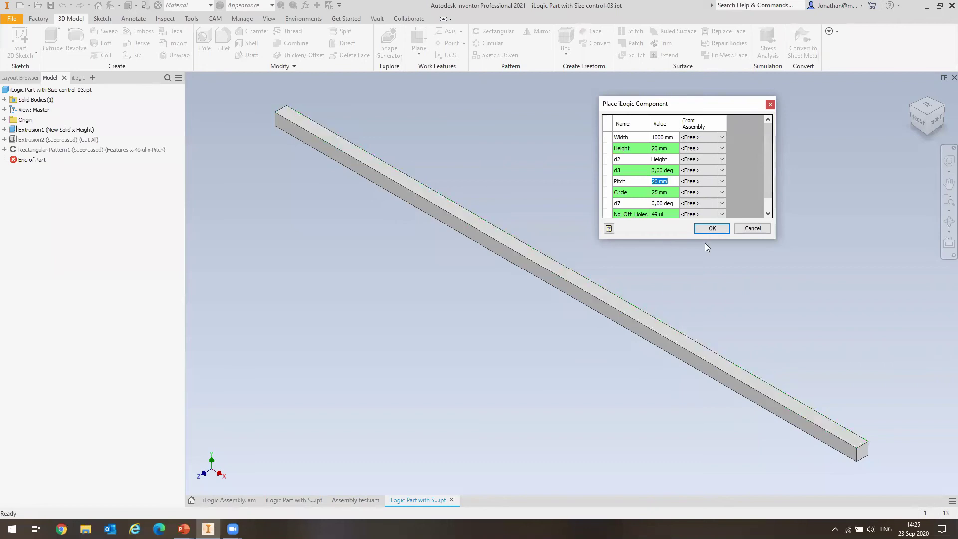
{"action": "left_click", "coordinate": [712, 228]}
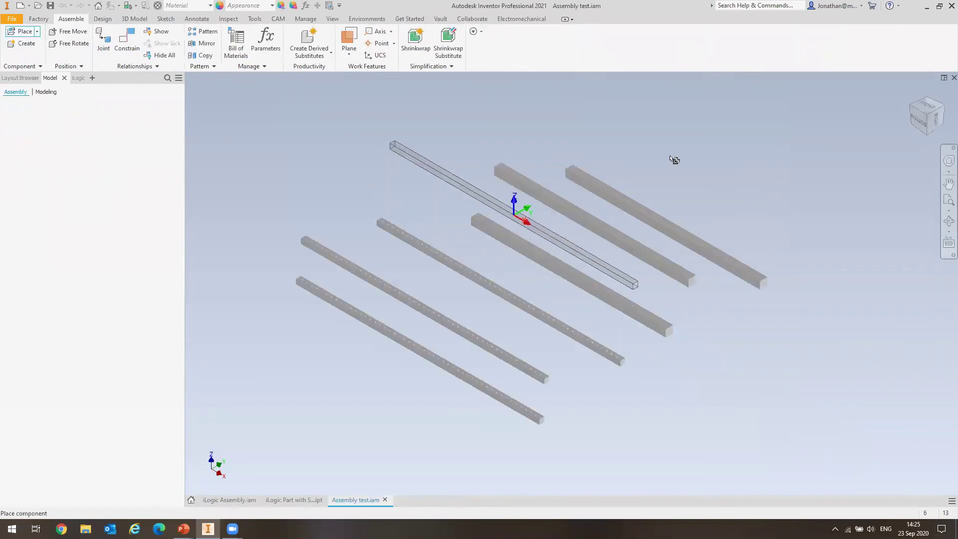
{"action": "left_click", "coordinate": [649, 234]}
{"action": "key", "text": "Escape"}
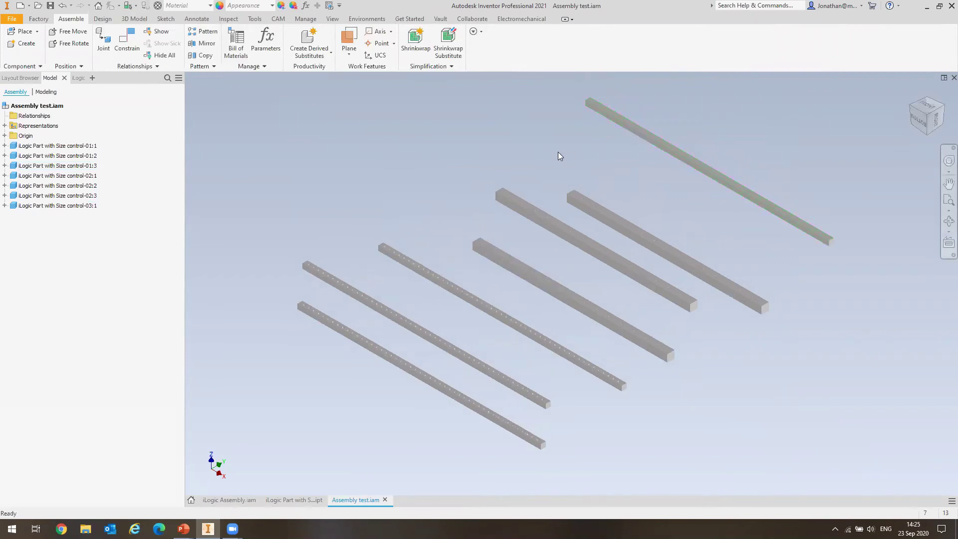
In the base rod part, open the Control size iLogic rule for editing
{"action": "left_click", "coordinate": [292, 500]}
{"action": "left_click", "coordinate": [77, 78]}
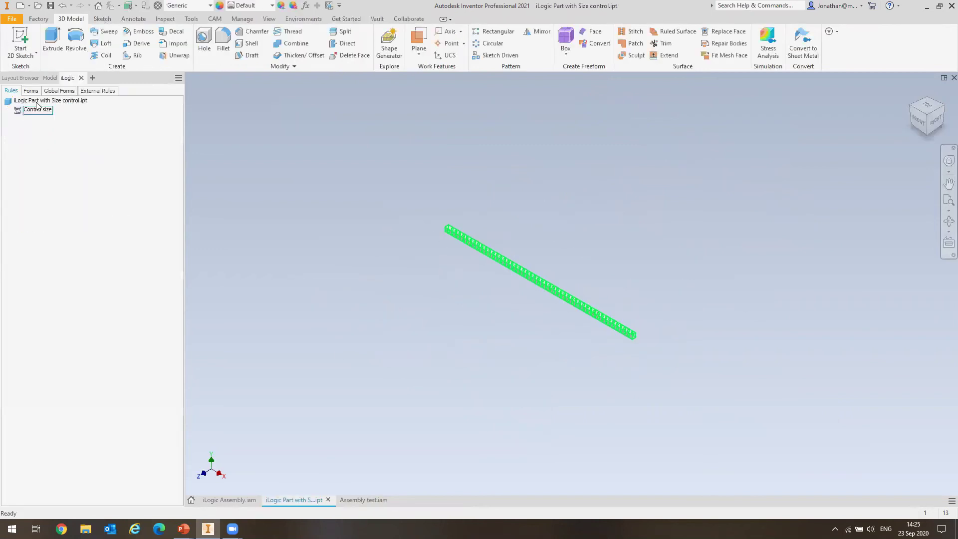
{"action": "left_click", "coordinate": [37, 109]}
{"action": "right_click", "coordinate": [38, 110]}
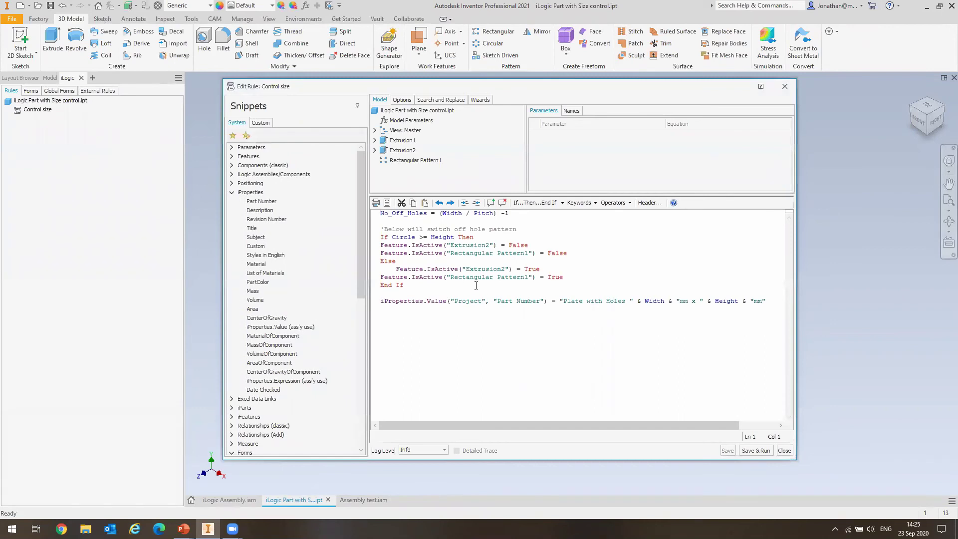
Copy the iProperties part-number line into the Else branch of the rule
{"action": "left_click_drag", "start_coordinate": [382, 301], "coordinate": [768, 301]}
{"action": "key", "text": "ctrl+c"}
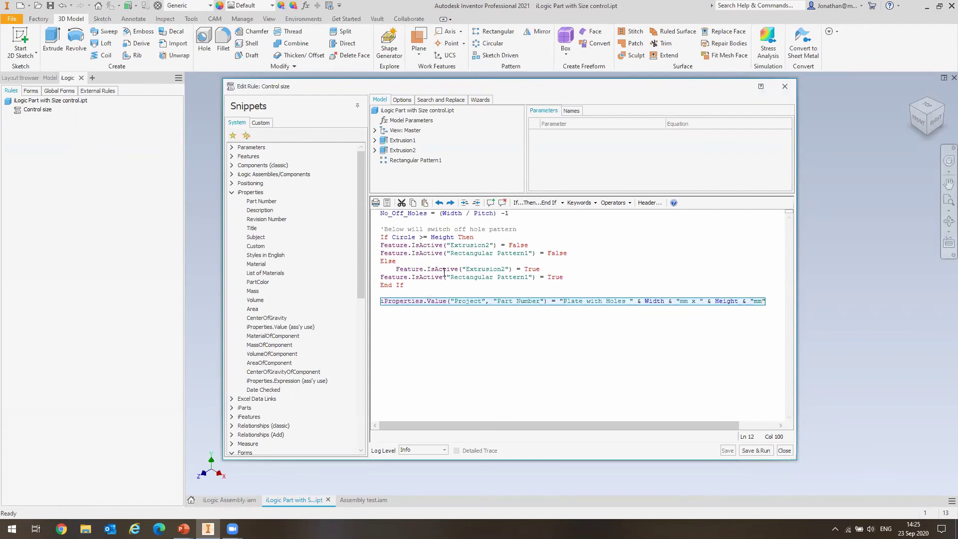
{"action": "left_click", "coordinate": [569, 277]}
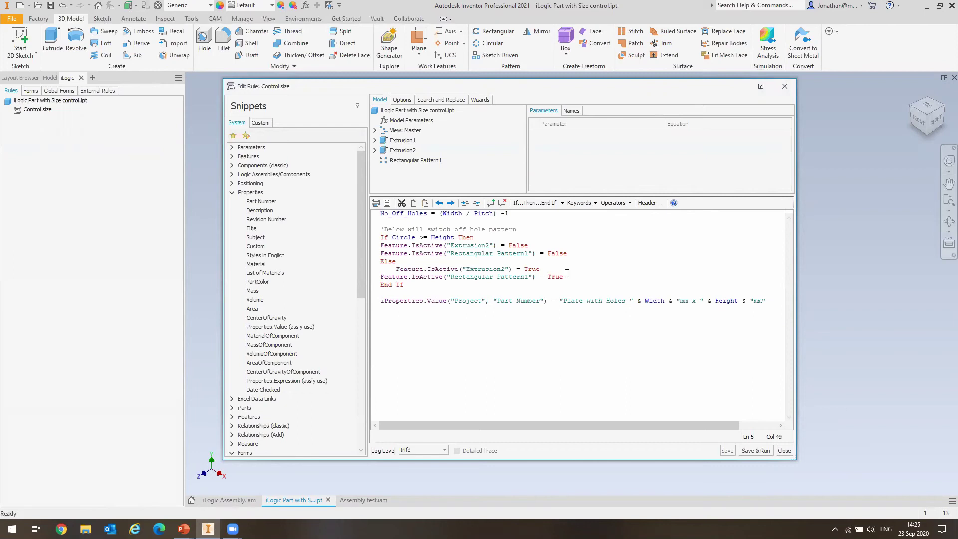
{"action": "key", "text": "Return"}
{"action": "key", "text": "ctrl+v"}
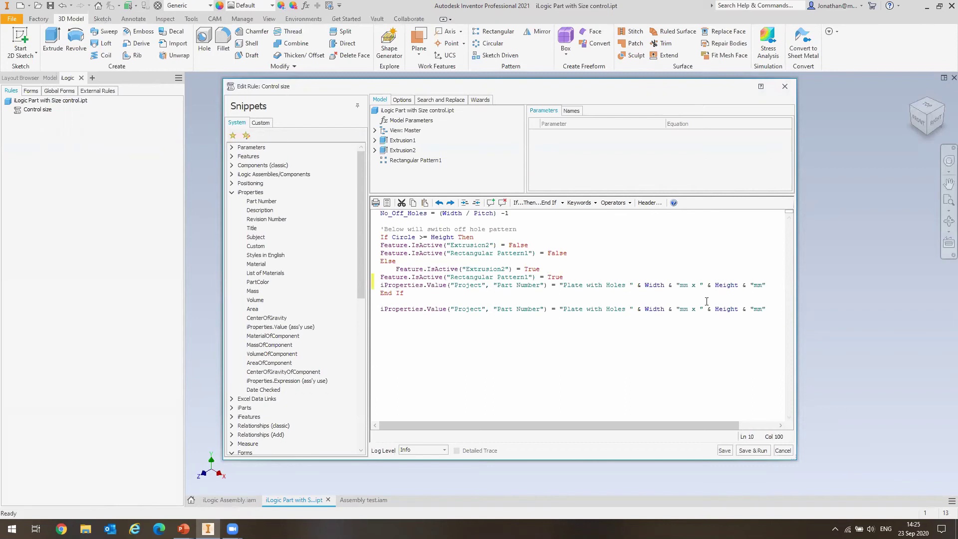
Paste the part-number line under the first False lines and change it to 'Plate without Holes'
{"action": "left_click_drag", "start_coordinate": [769, 286], "coordinate": [370, 289]}
{"action": "key", "text": "ctrl+c"}
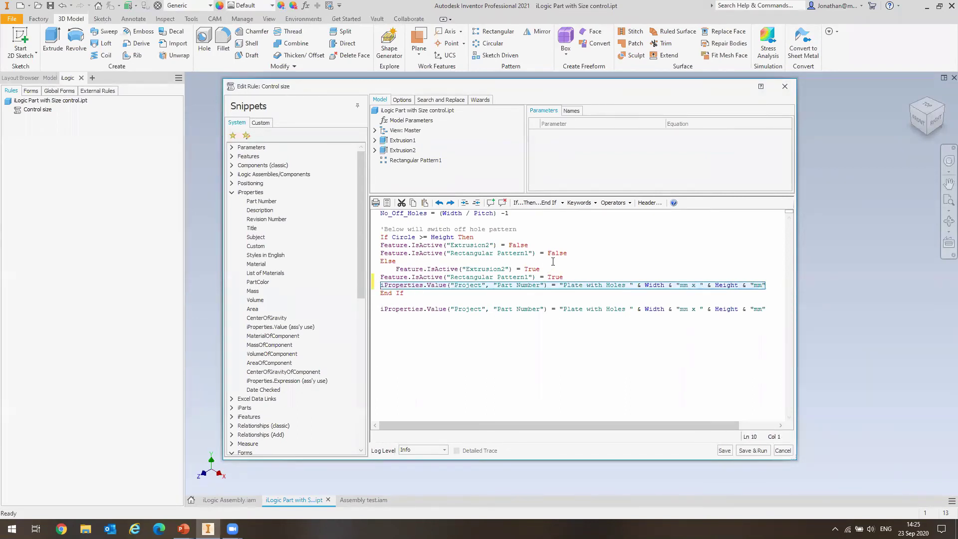
{"action": "left_click", "coordinate": [570, 253]}
{"action": "key", "text": "Return"}
{"action": "key", "text": "ctrl+v"}
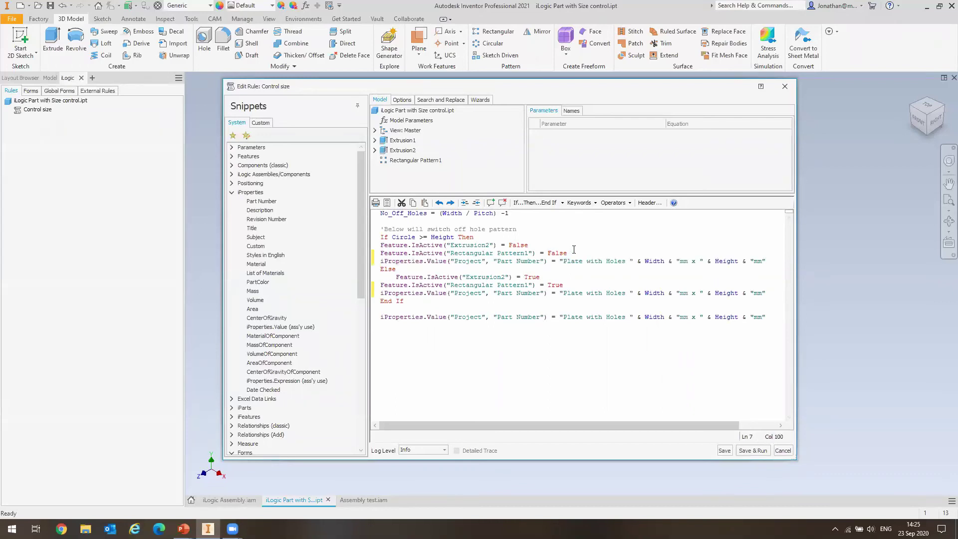
{"action": "left_click", "coordinate": [601, 260]}
{"action": "key", "text": "Delete"}
{"action": "type", "text": "hout"}
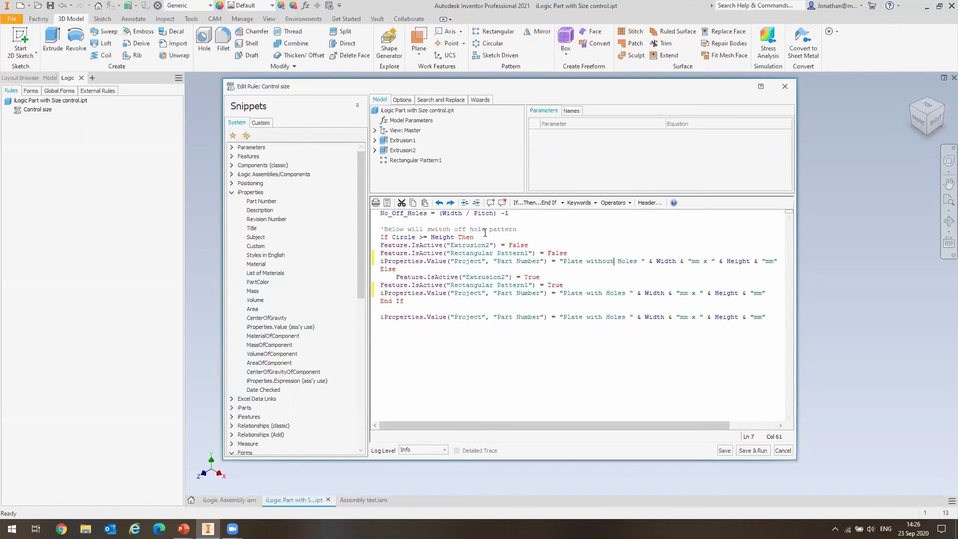
Review the condition and suppression lines, then save and run the rule
{"action": "left_click_drag", "start_coordinate": [467, 237], "coordinate": [382, 236]}
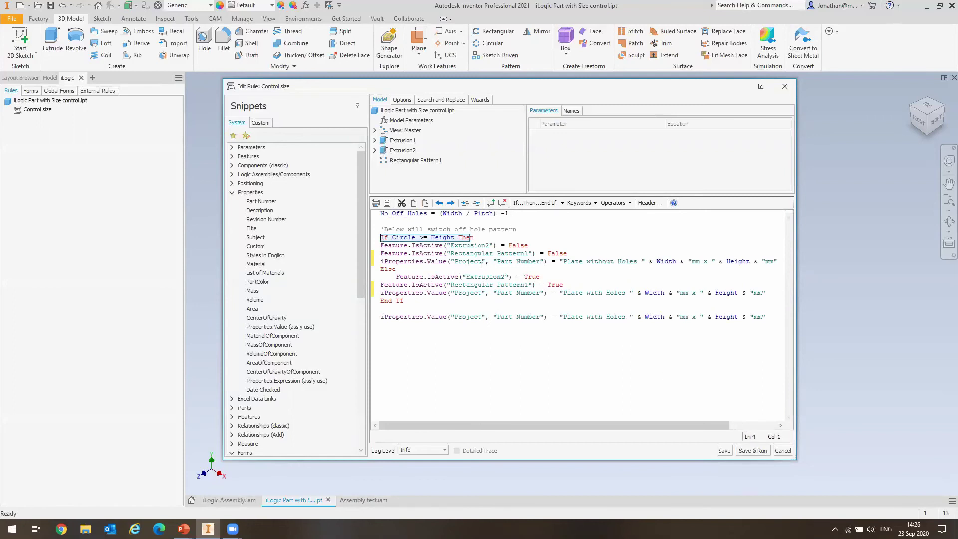
{"action": "left_click_drag", "start_coordinate": [564, 261], "coordinate": [644, 261]}
{"action": "left_click_drag", "start_coordinate": [563, 253], "coordinate": [383, 246]}
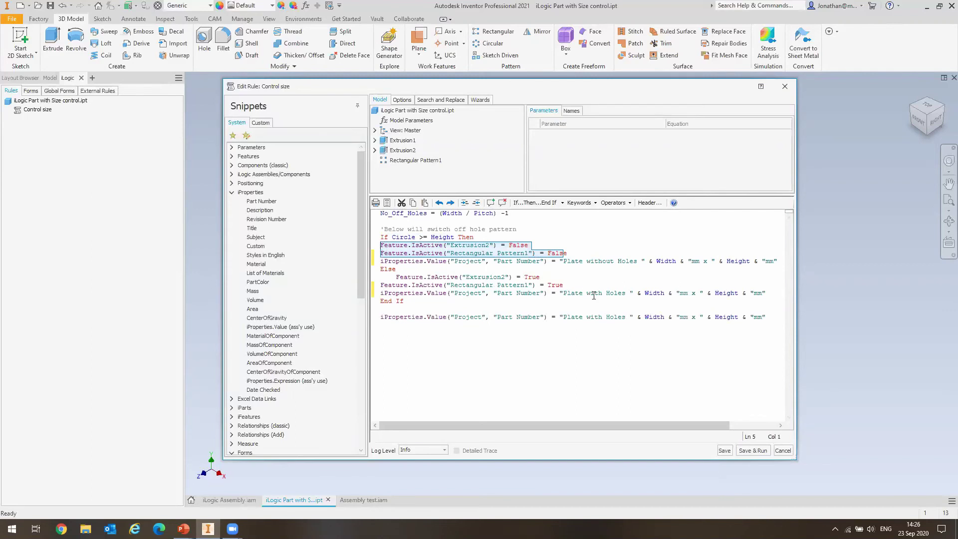
{"action": "left_click", "coordinate": [753, 450]}
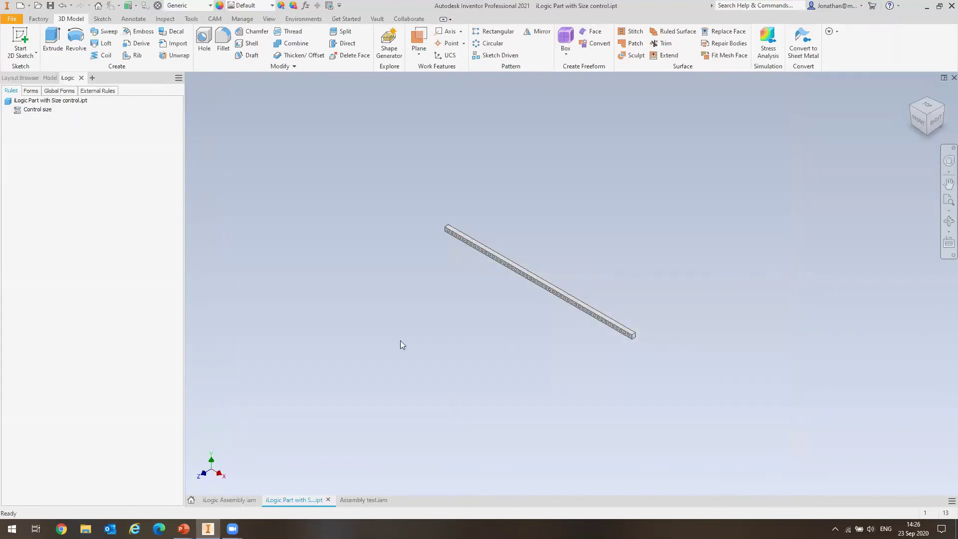
In Assembly test.iam, review the bill of materials and its Part Number Row Merge Settings
{"action": "left_click", "coordinate": [239, 500]}
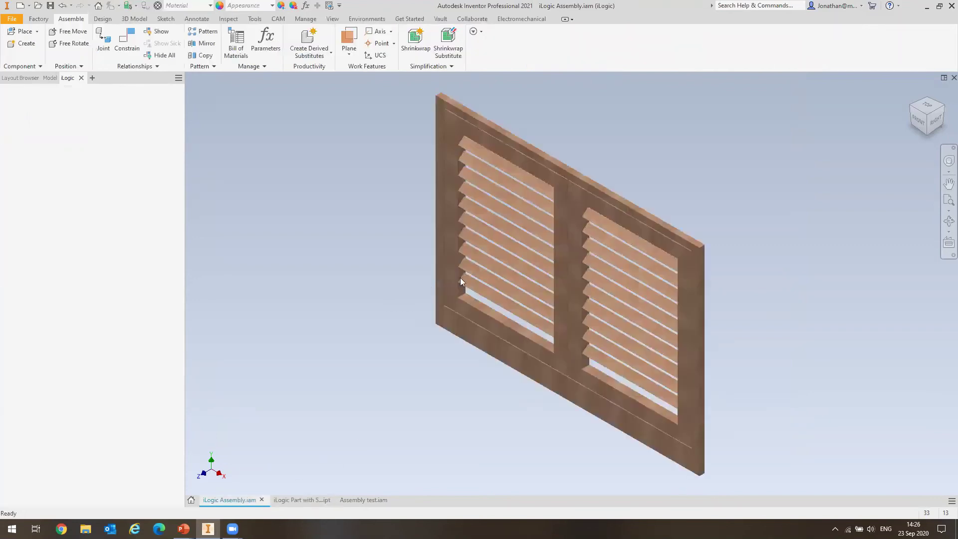
{"action": "left_click", "coordinate": [366, 498]}
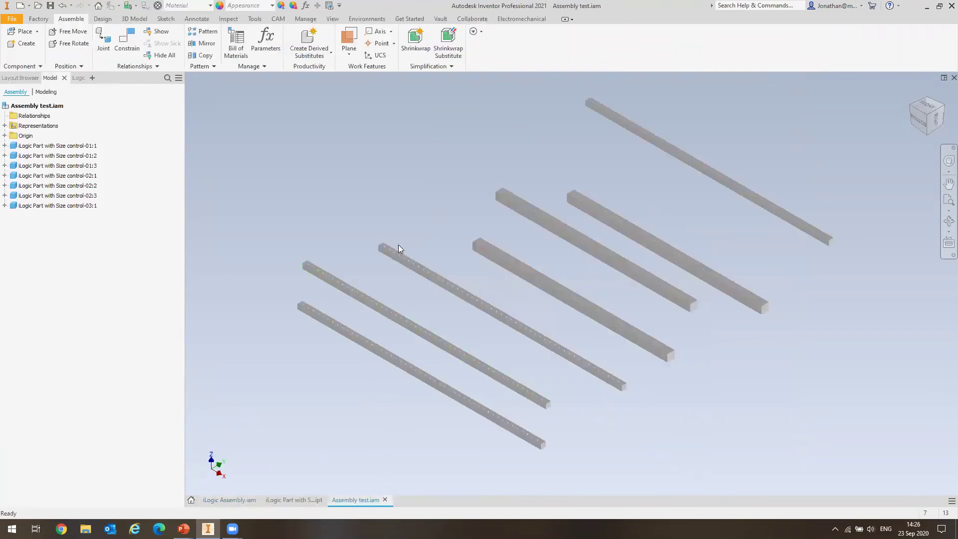
{"action": "left_click", "coordinate": [244, 49]}
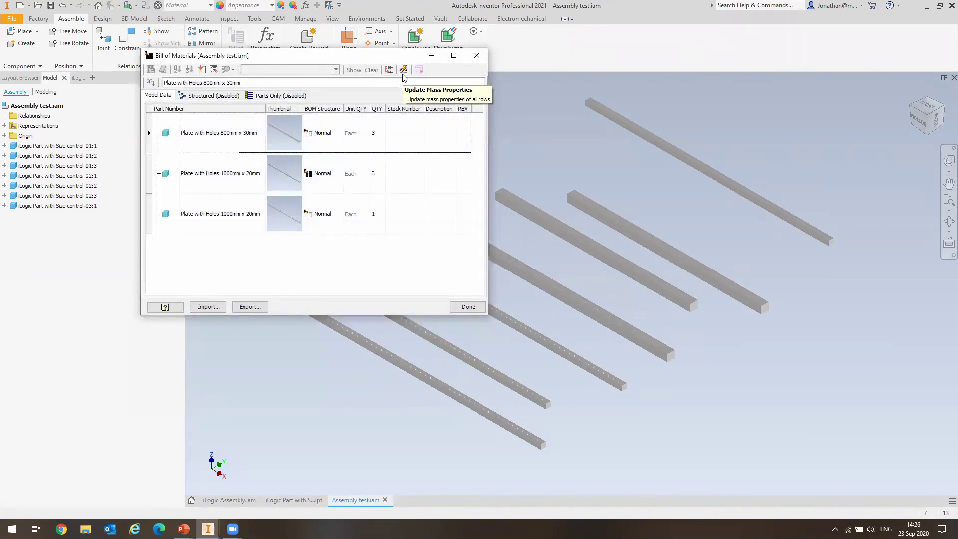
{"action": "left_click", "coordinate": [387, 69]}
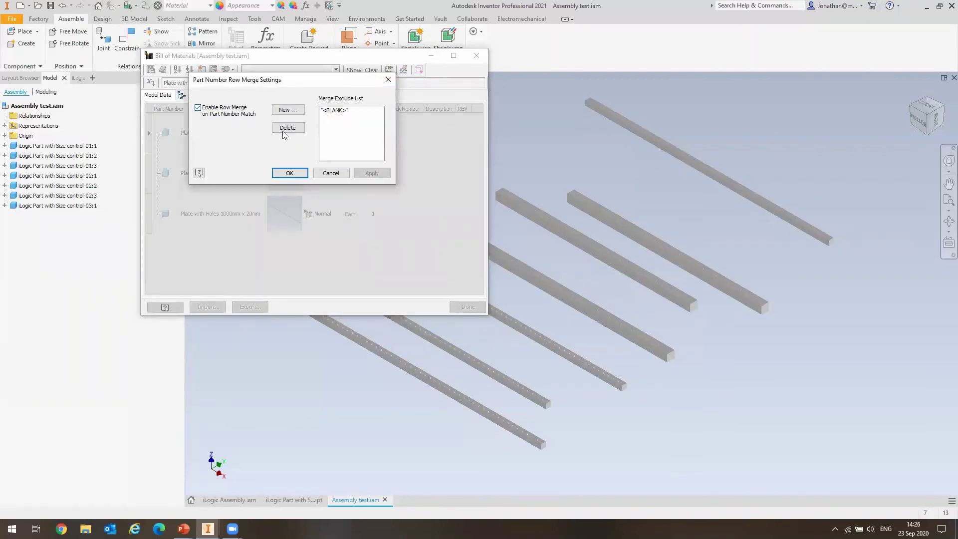
{"action": "left_click", "coordinate": [324, 175]}
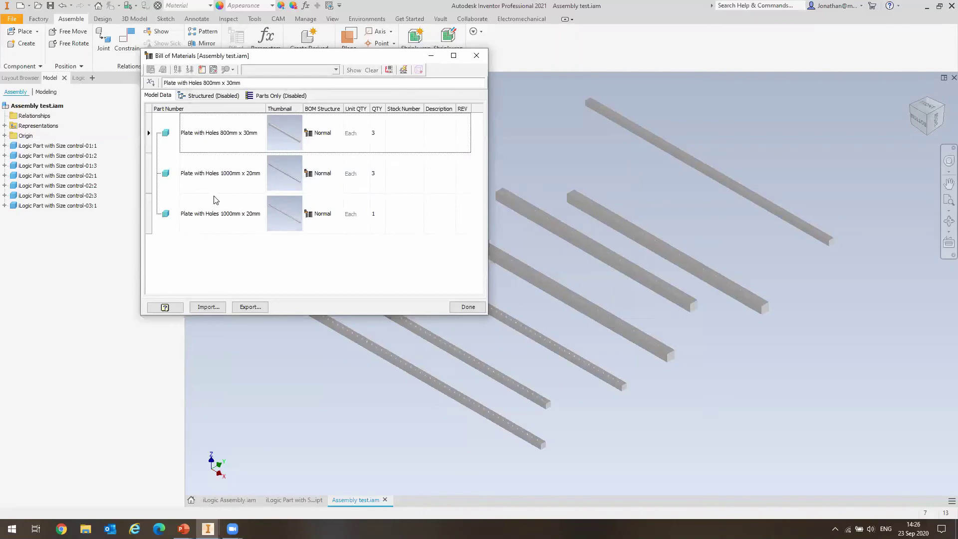
{"action": "left_click", "coordinate": [455, 302]}
{"action": "left_click", "coordinate": [37, 32]}
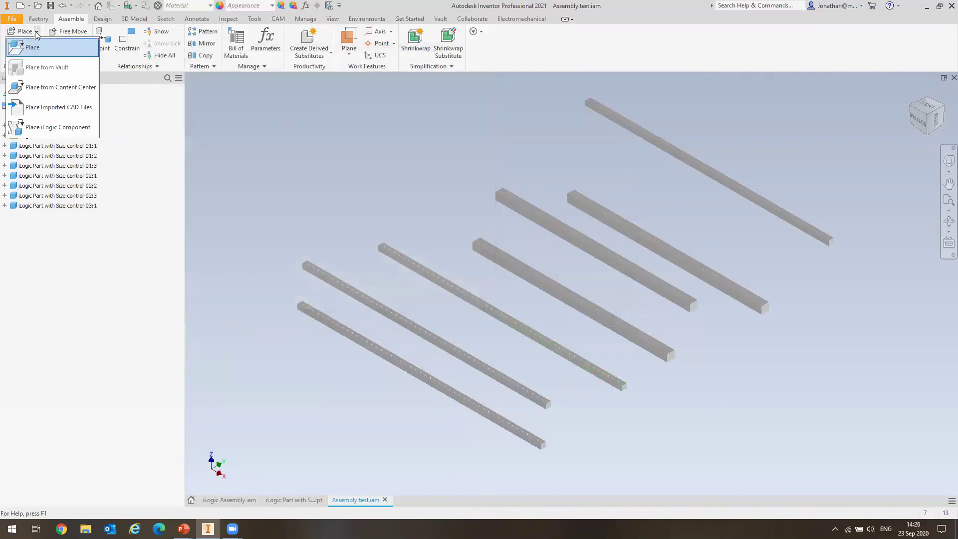
Place two size-control bars with Circle set to 50 mm, removing their holes
{"action": "left_click", "coordinate": [45, 127]}
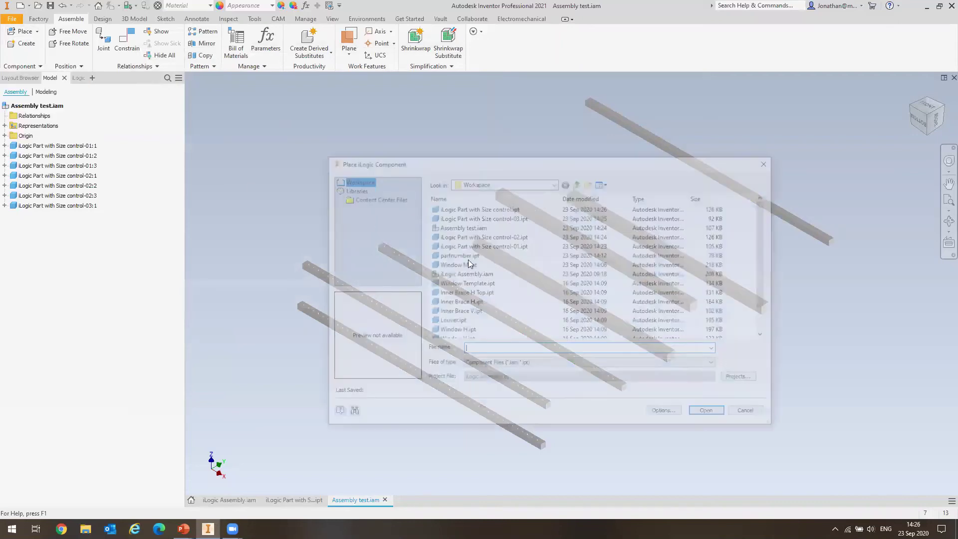
{"action": "left_click", "coordinate": [469, 208]}
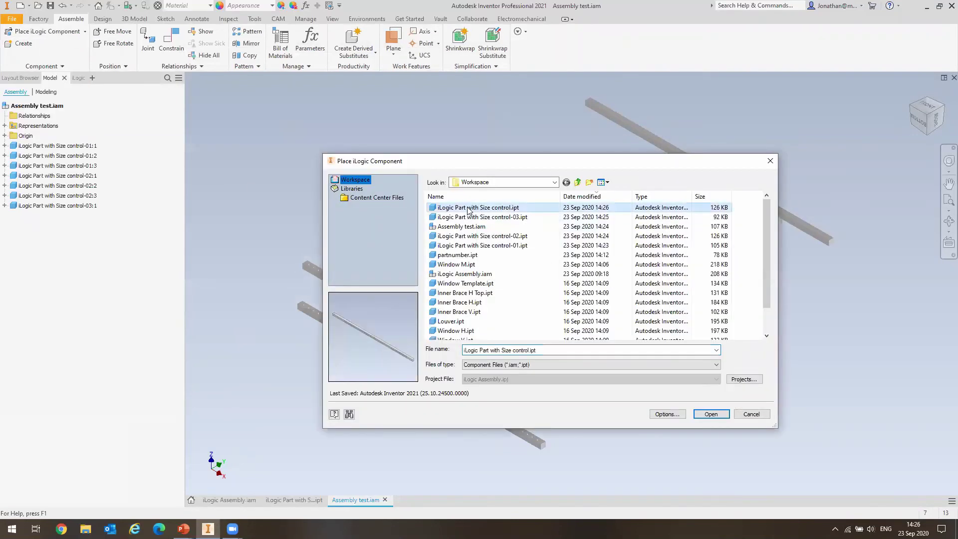
{"action": "double_click", "coordinate": [468, 208]}
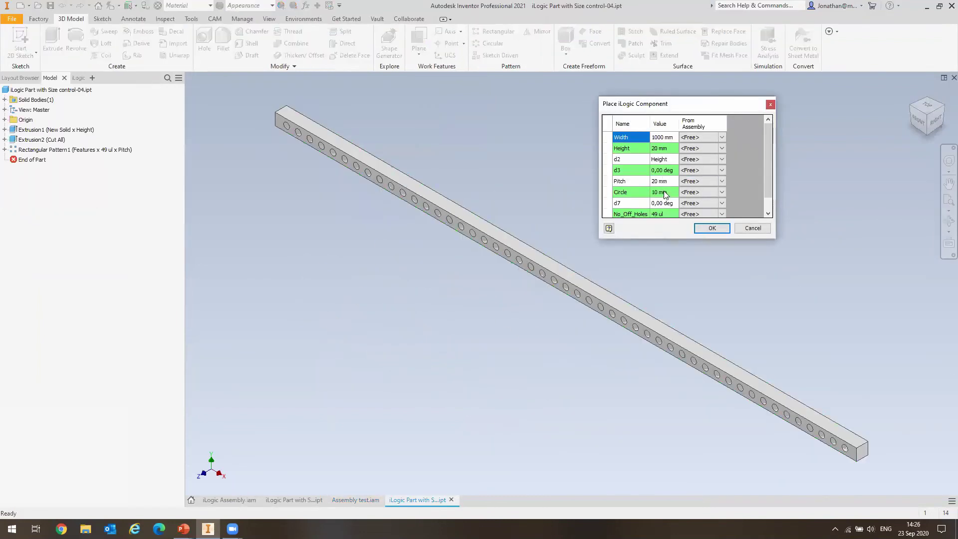
{"action": "left_click", "coordinate": [664, 194]}
{"action": "type", "text": "50"}
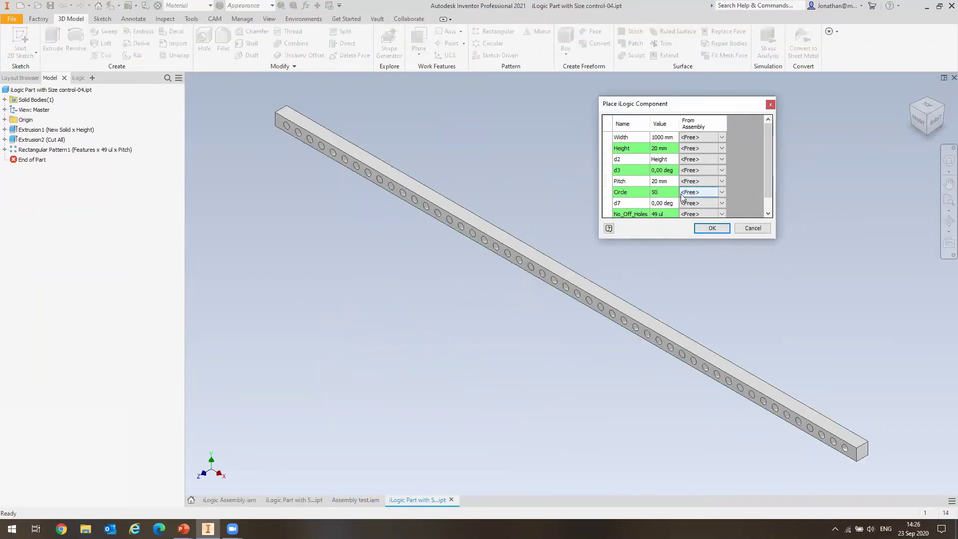
{"action": "left_click", "coordinate": [661, 181]}
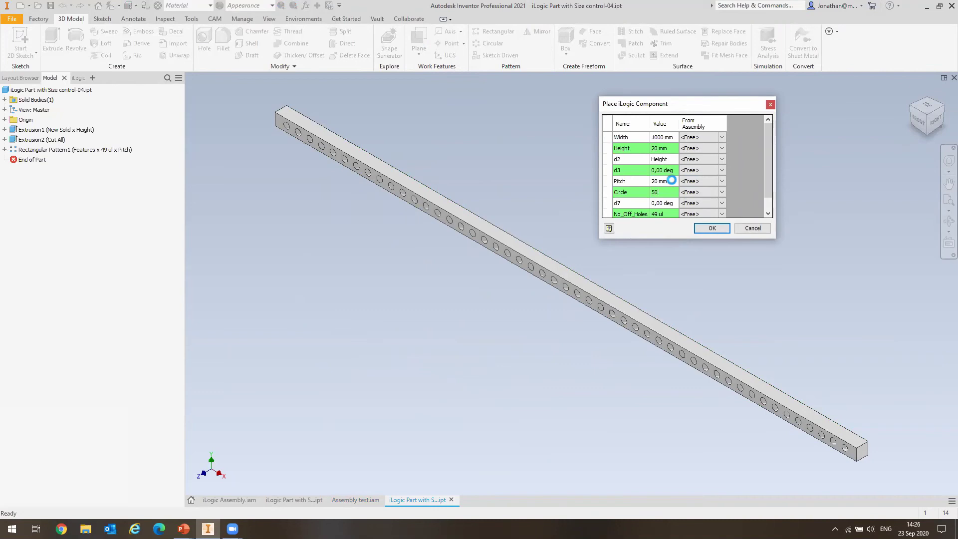
{"action": "left_click", "coordinate": [699, 230]}
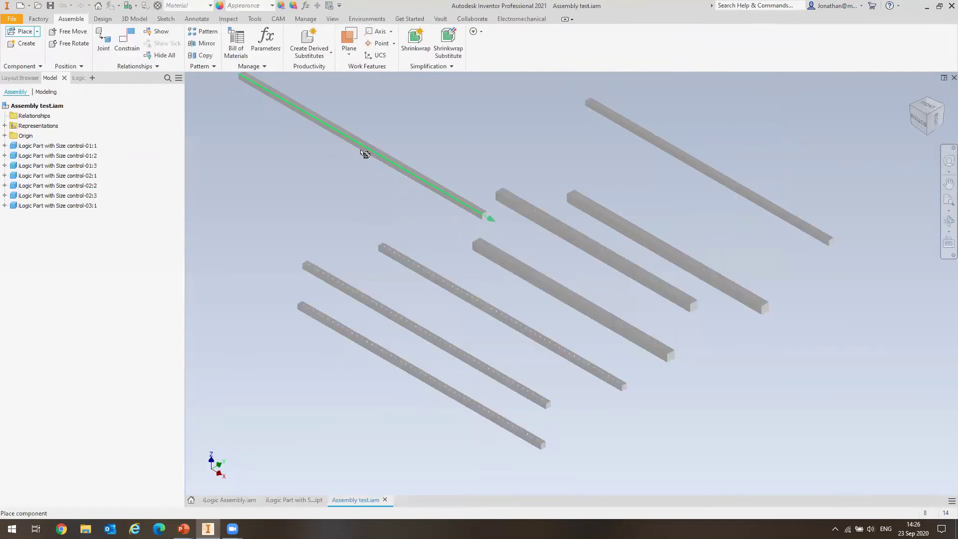
{"action": "left_click", "coordinate": [316, 174]}
{"action": "left_click", "coordinate": [258, 203]}
Review the bill of materials, widening Part Number and selecting the Plate with Holes 800mm x 30mm row
{"action": "left_click", "coordinate": [233, 36]}
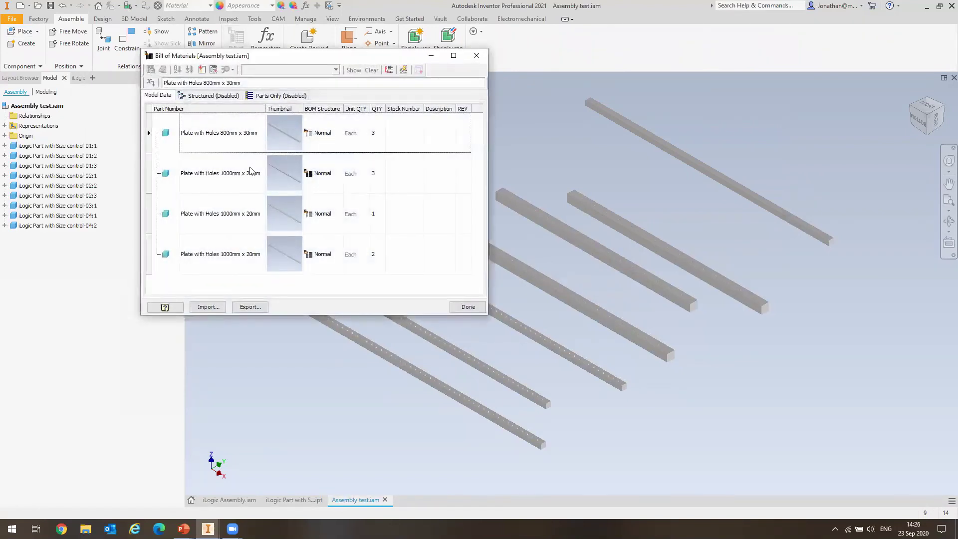
{"action": "left_click_drag", "start_coordinate": [267, 109], "coordinate": [313, 109]}
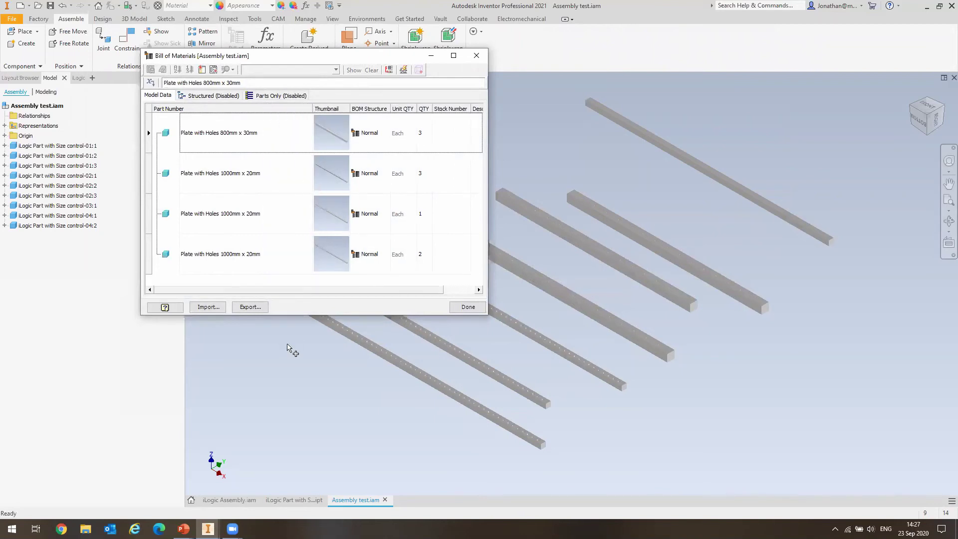
{"action": "left_click", "coordinate": [277, 134]}
{"action": "key", "text": "Escape"}
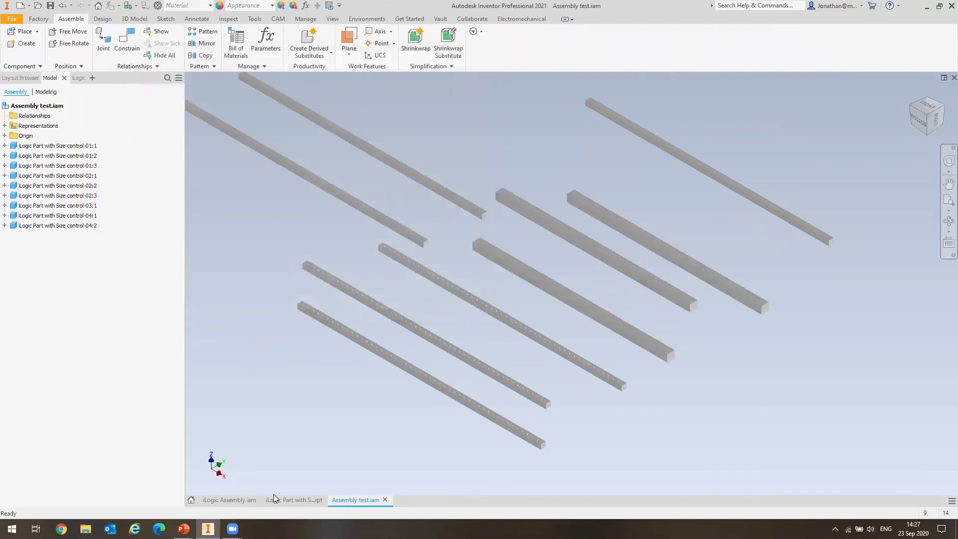
Delete the trailing iProperties Part Number line from Control size, save and run it
{"action": "left_click", "coordinate": [278, 500]}
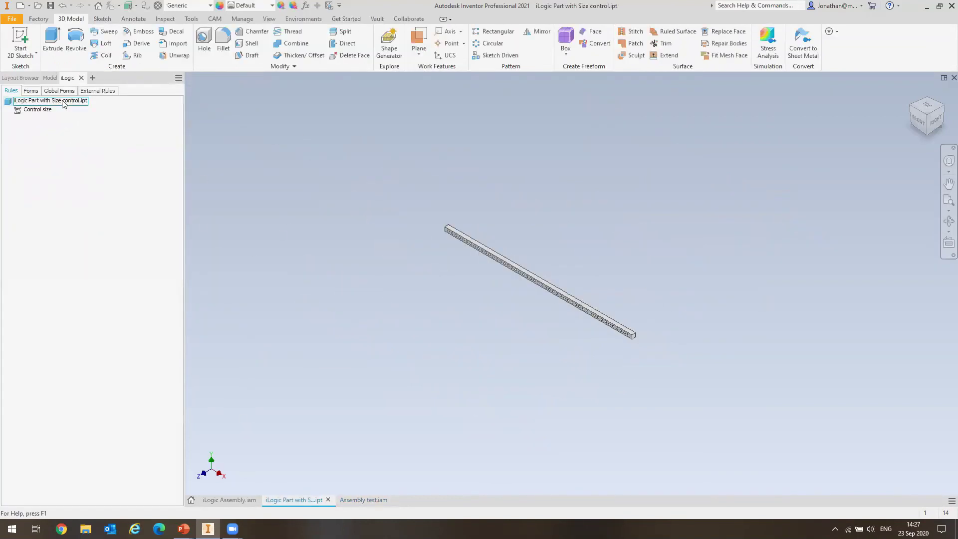
{"action": "right_click", "coordinate": [37, 110]}
{"action": "left_click", "coordinate": [379, 267]}
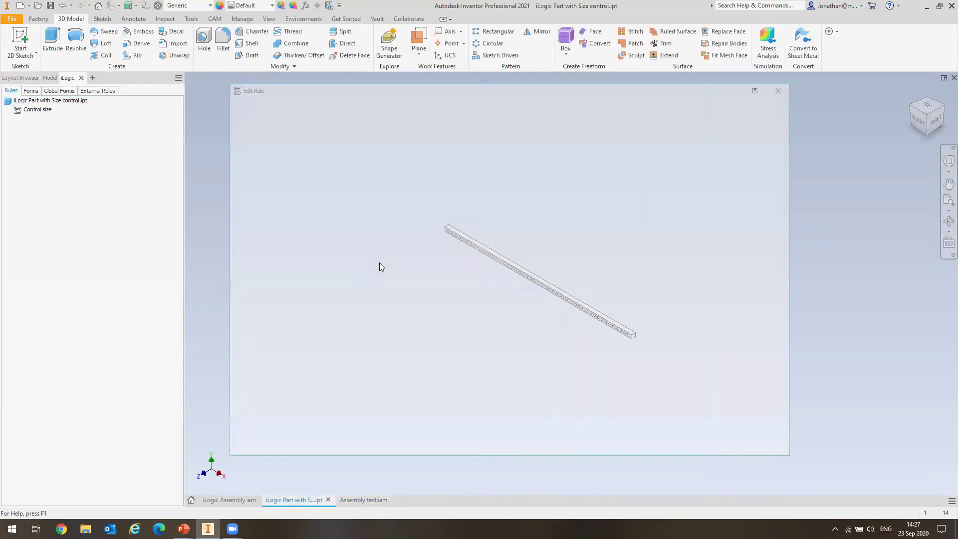
{"action": "left_click_drag", "start_coordinate": [382, 317], "coordinate": [775, 317]}
{"action": "key", "text": "Delete"}
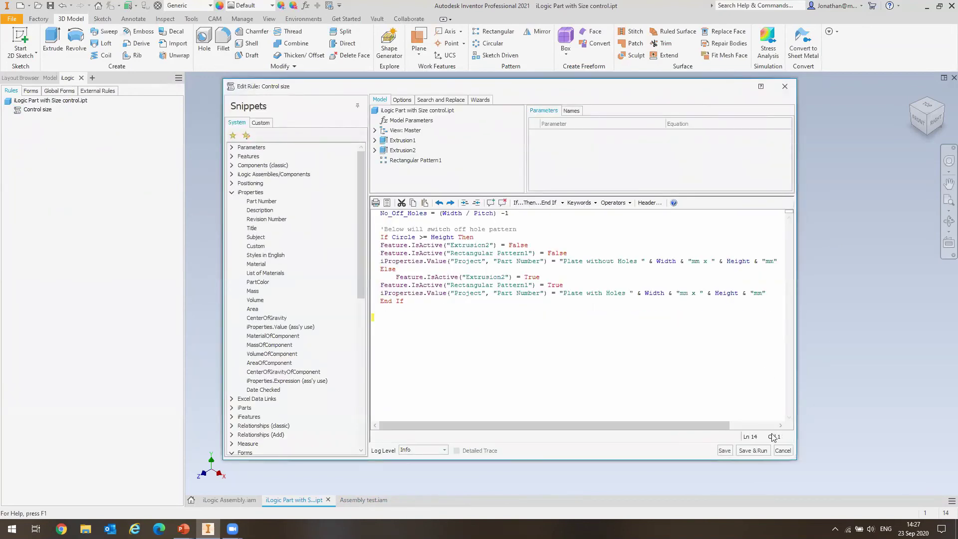
{"action": "left_click", "coordinate": [757, 450]}
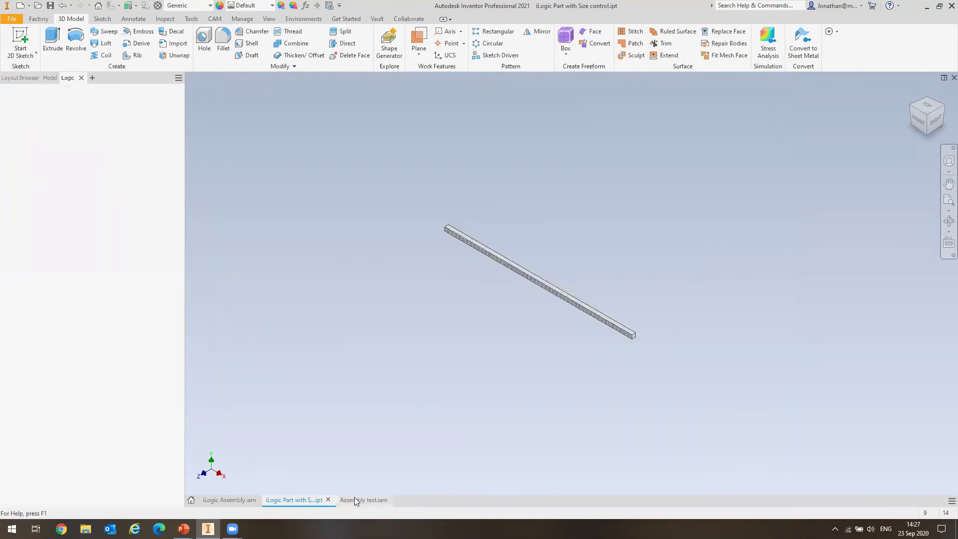
{"action": "left_click", "coordinate": [352, 500]}
{"action": "left_click", "coordinate": [36, 31]}
Place one size-control bar with Circle set to 30 mm
{"action": "left_click", "coordinate": [45, 128]}
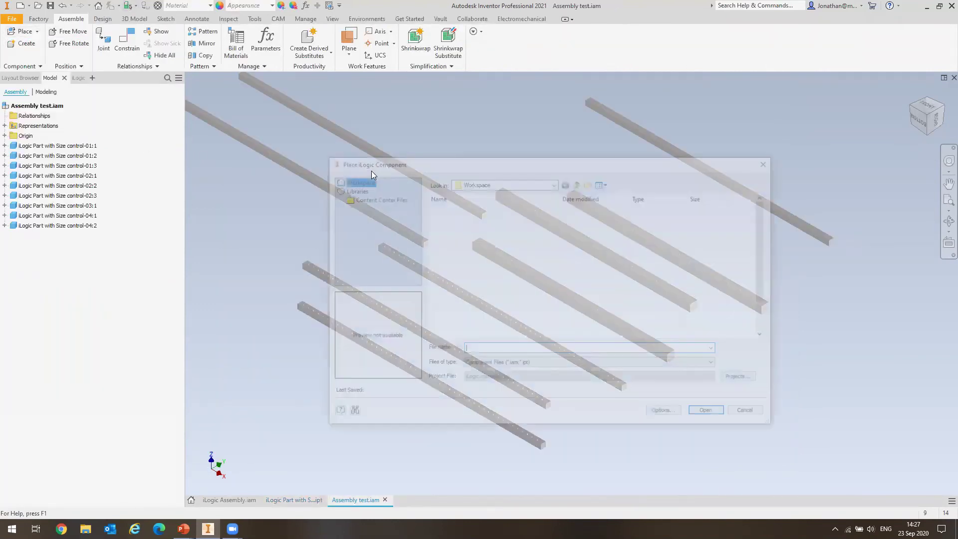
{"action": "double_click", "coordinate": [468, 222]}
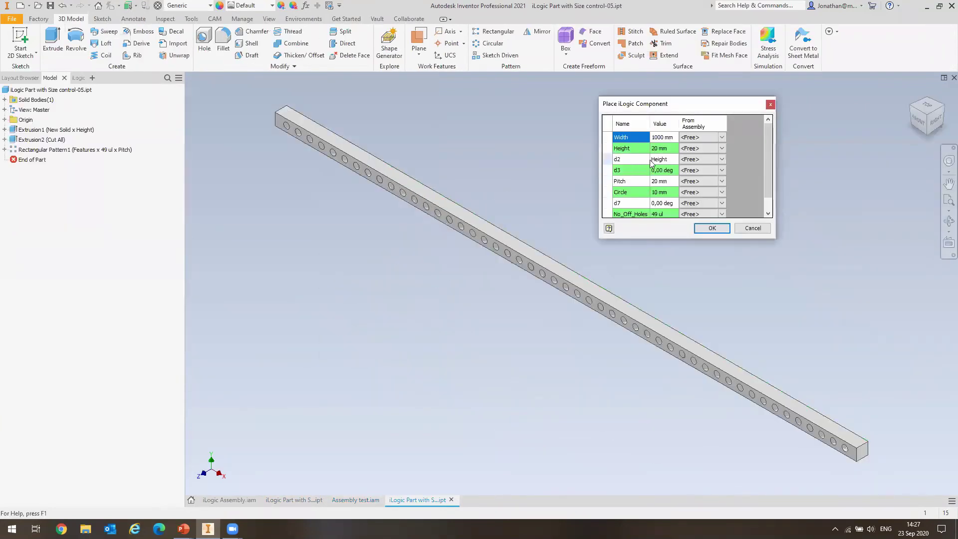
{"action": "left_click", "coordinate": [671, 194]}
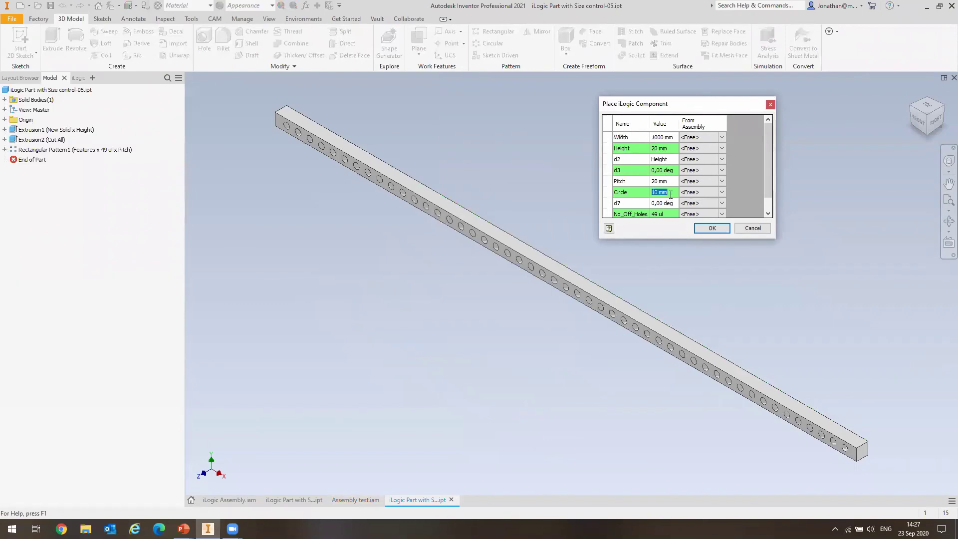
{"action": "type", "text": "30"}
{"action": "left_click", "coordinate": [706, 227]}
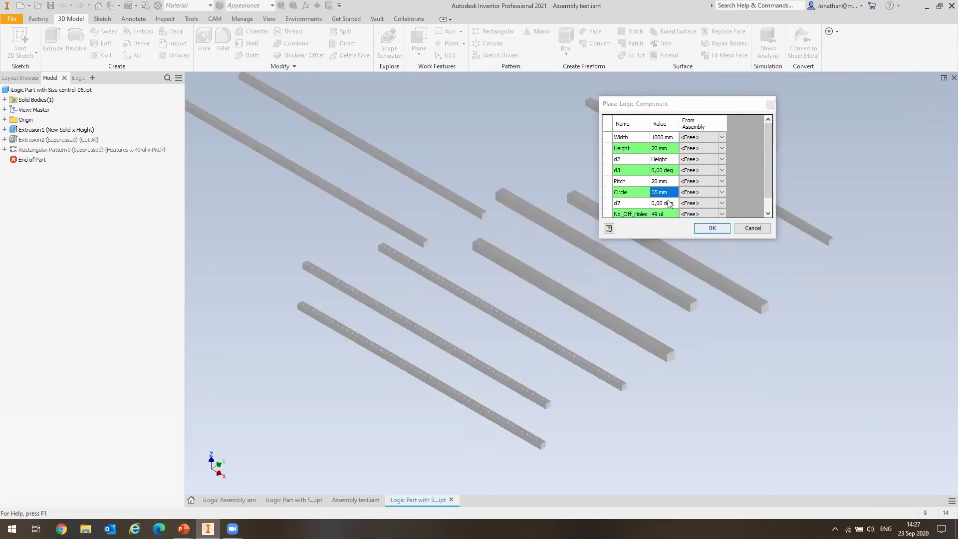
{"action": "left_click", "coordinate": [487, 152]}
{"action": "key", "text": "Escape"}
Find the Plate without Holes 1000mm x 20mm row in the bill of materials
{"action": "left_click", "coordinate": [228, 54]}
{"action": "scroll", "coordinate": [265, 247], "scroll_direction": "down", "scroll_amount": 1}
{"action": "left_click", "coordinate": [231, 255]}
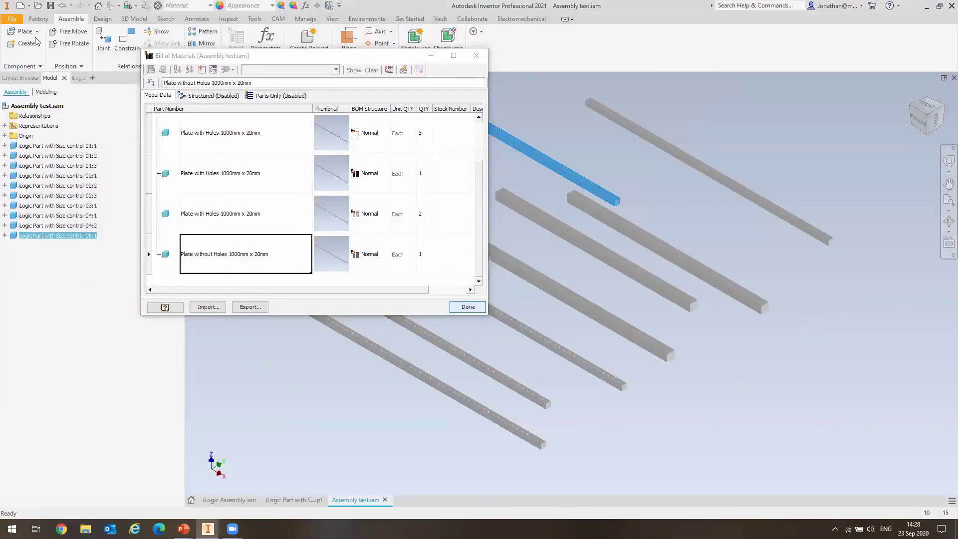
Close the bill of materials and create a new drawing from the default template
{"action": "left_click", "coordinate": [467, 307]}
{"action": "key", "text": "ctrl+n"}
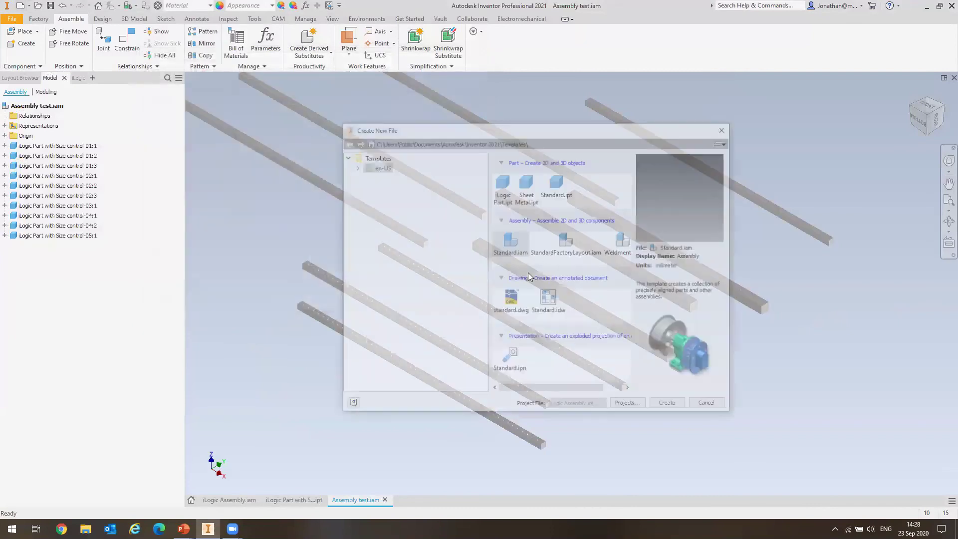
{"action": "key", "text": "Return"}
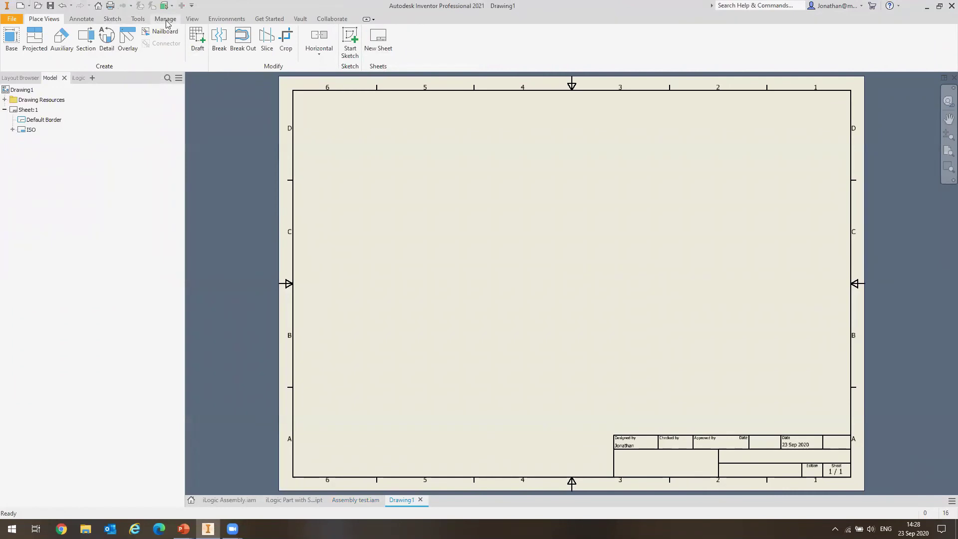
Add iLogic rule Rule0, browse its Drawing snippets, then close the editor and discard Drawing1
{"action": "left_click", "coordinate": [164, 20]}
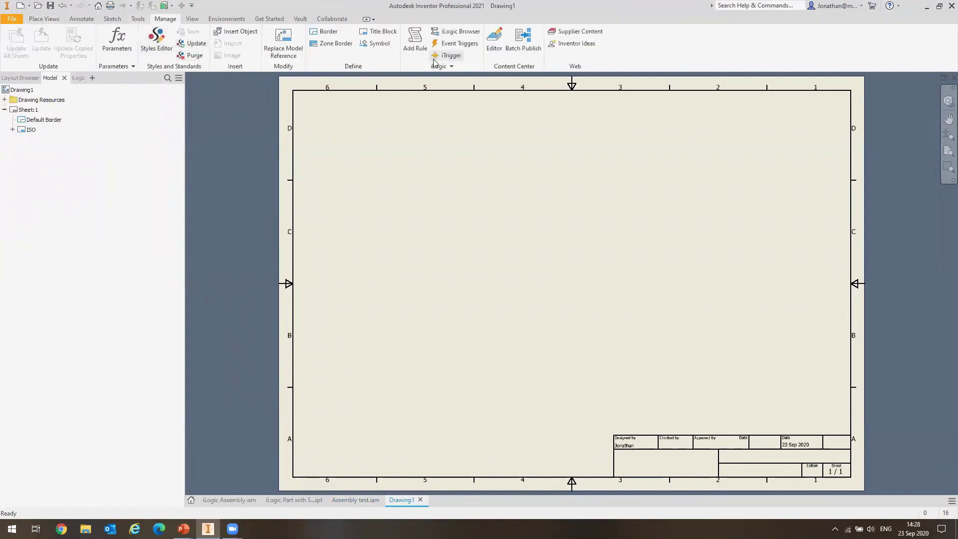
{"action": "left_click", "coordinate": [416, 44]}
{"action": "left_click", "coordinate": [481, 288]}
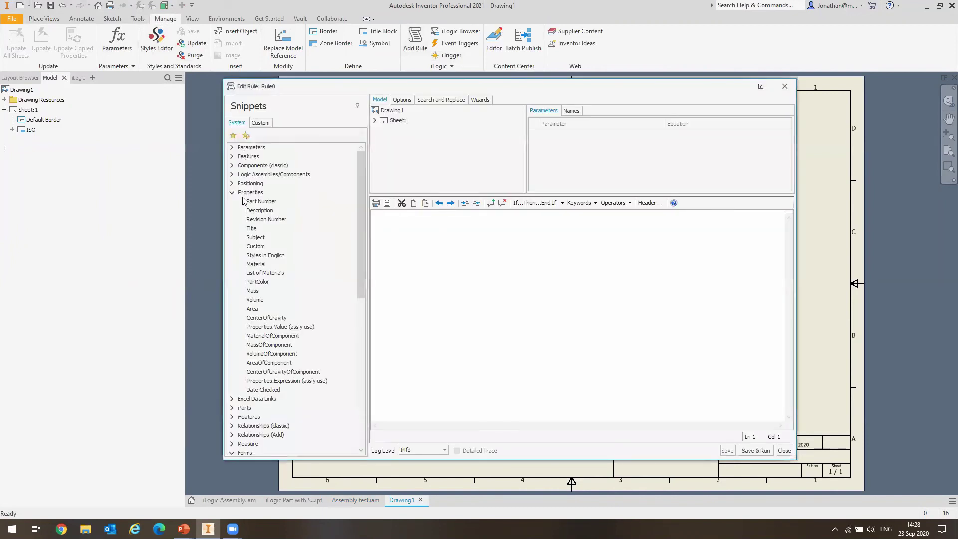
{"action": "scroll", "coordinate": [246, 300], "scroll_direction": "down", "scroll_amount": 11}
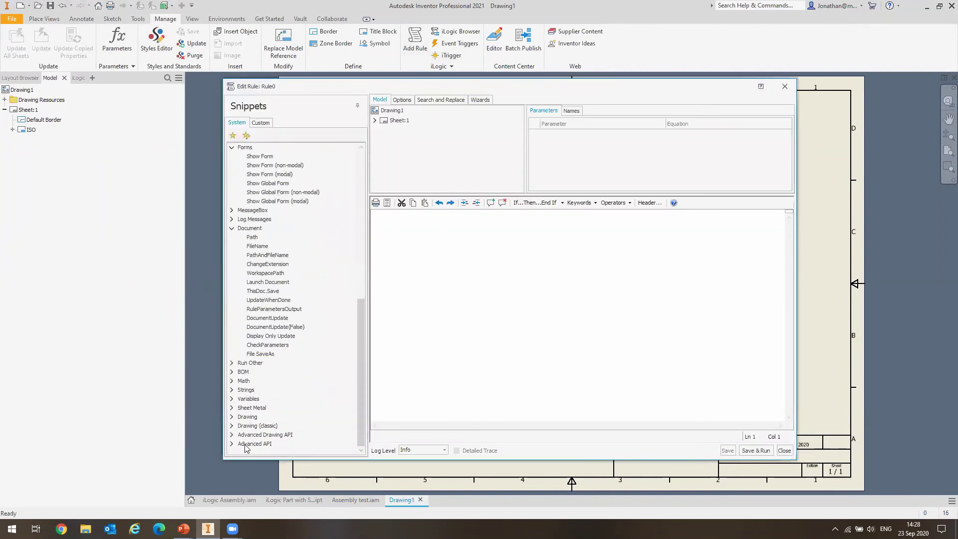
{"action": "left_click", "coordinate": [232, 426]}
{"action": "left_click", "coordinate": [232, 417]}
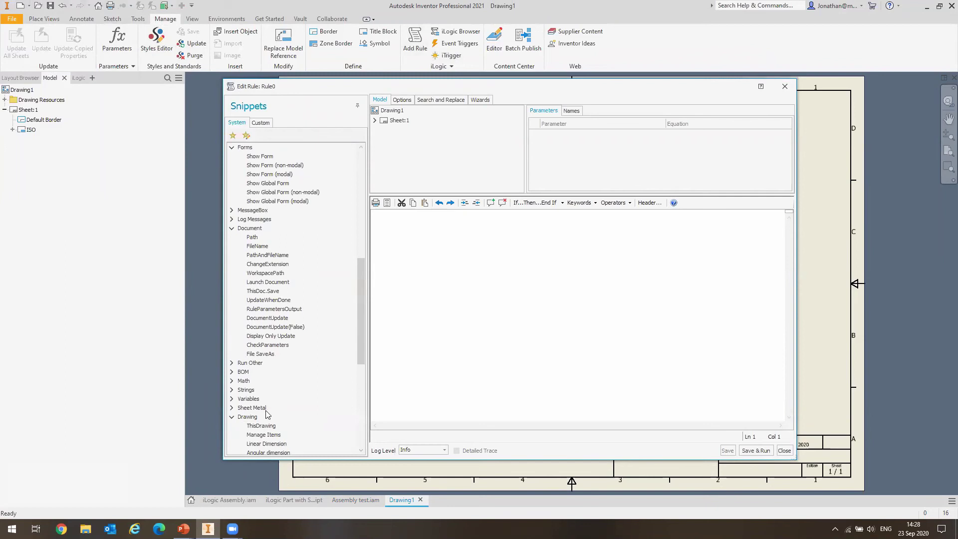
{"action": "scroll", "coordinate": [262, 349], "scroll_direction": "down", "scroll_amount": 8}
{"action": "scroll", "coordinate": [263, 309], "scroll_direction": "up", "scroll_amount": 8}
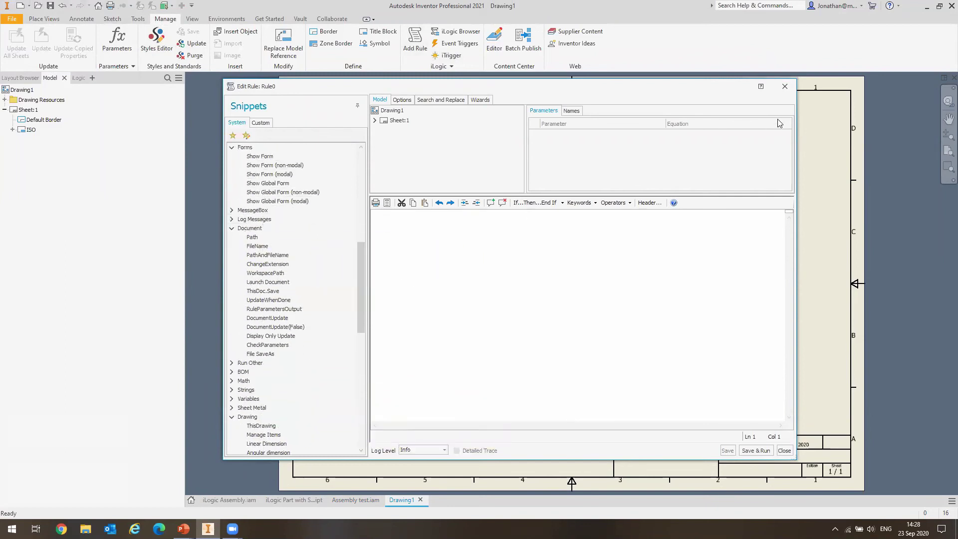
{"action": "left_click", "coordinate": [786, 86]}
{"action": "left_click", "coordinate": [954, 78]}
{"action": "left_click", "coordinate": [452, 275]}
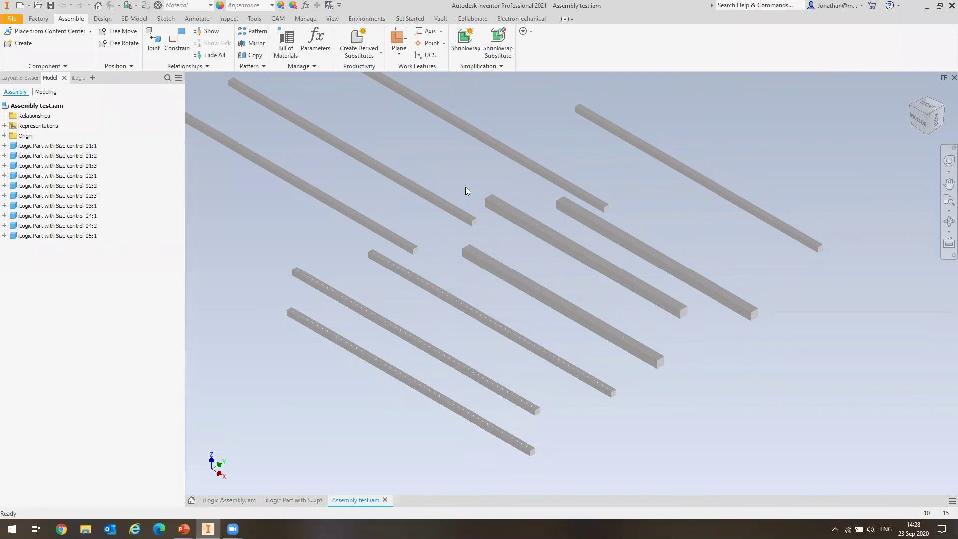
Bring up the Create New File template dialog over Assembly test.iam
{"action": "key", "text": "F2"}
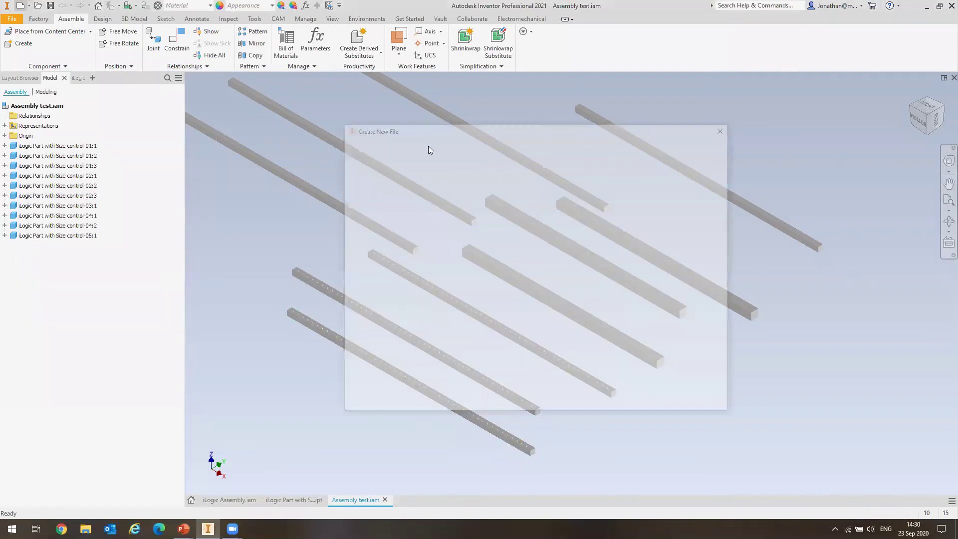
Create a new Standard.idw drawing and expand Drawing Resources to select the Sketch Symbols folder
{"action": "key", "text": "Return"}
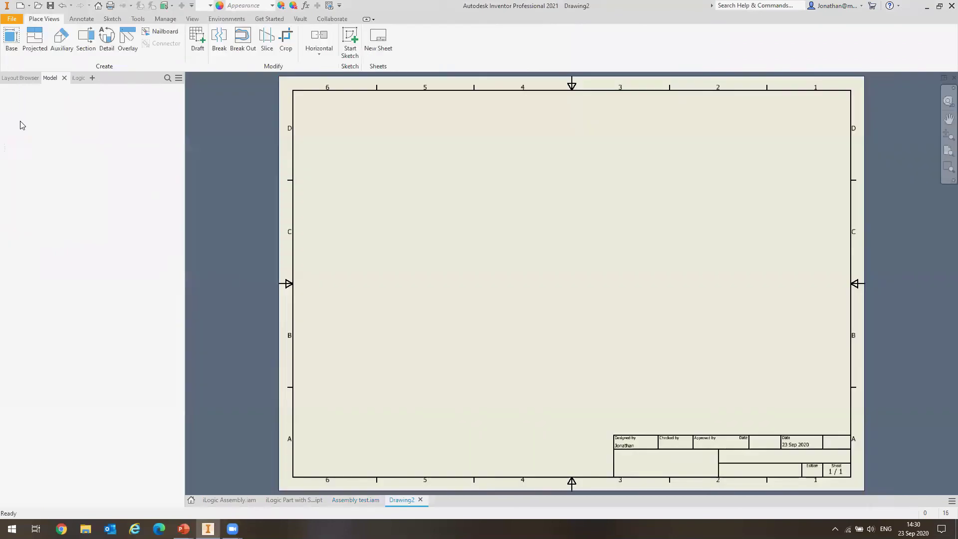
{"action": "double_click", "coordinate": [42, 100]}
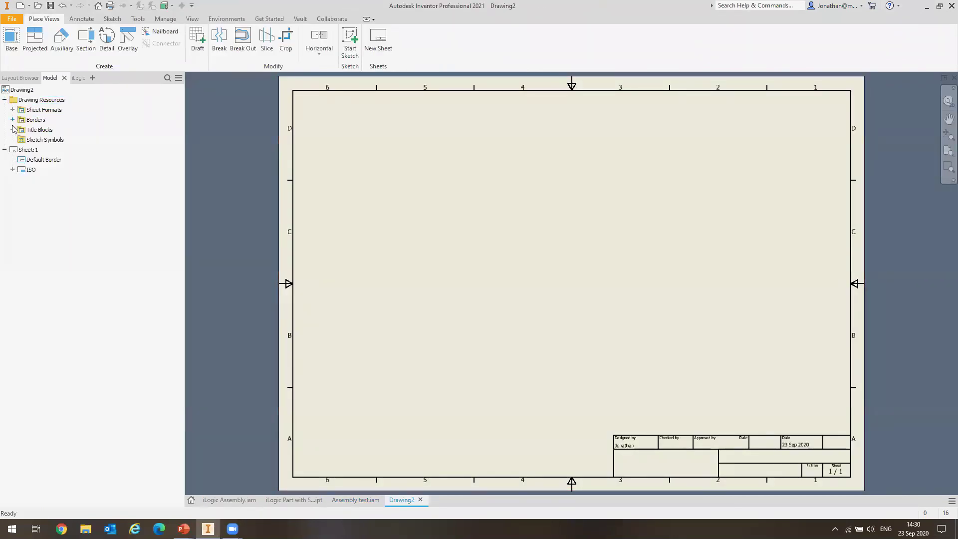
{"action": "left_click", "coordinate": [36, 140]}
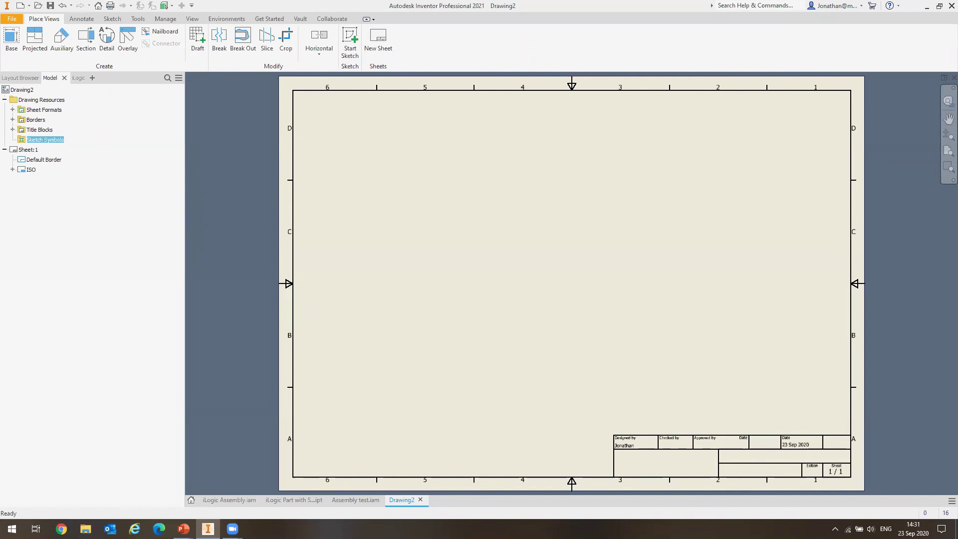
Define a new sketch symbol and draw a triangle outline in it
{"action": "right_click", "coordinate": [32, 140]}
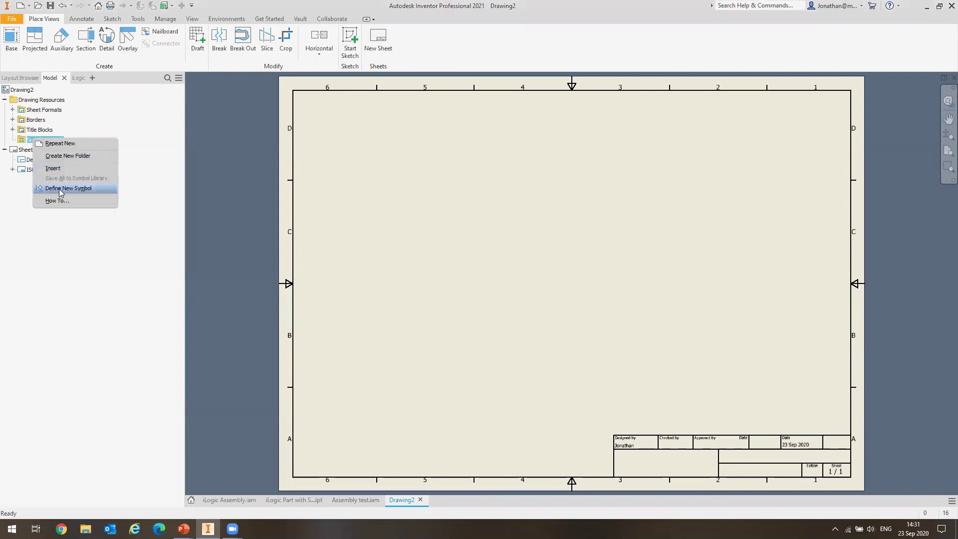
{"action": "left_click", "coordinate": [64, 189]}
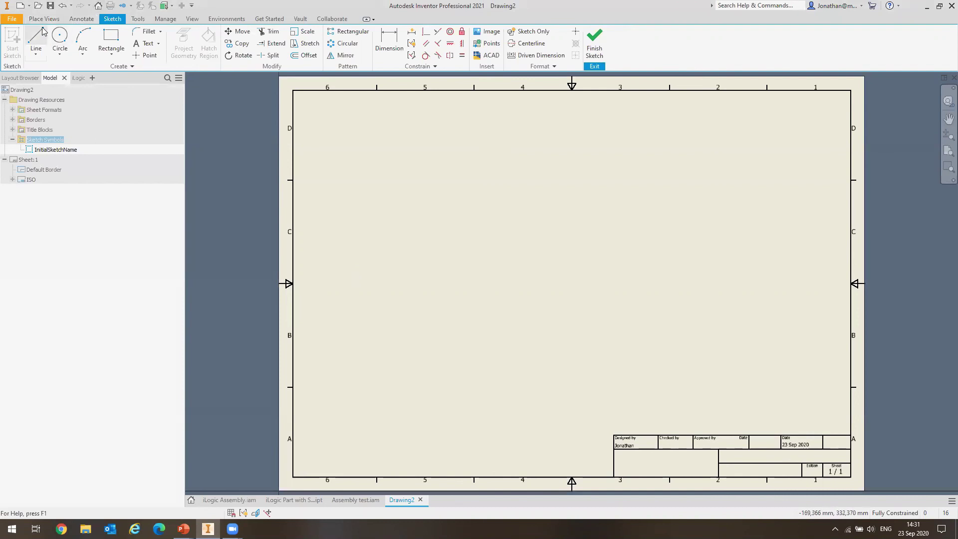
{"action": "left_click", "coordinate": [36, 39]}
{"action": "left_click", "coordinate": [362, 245]}
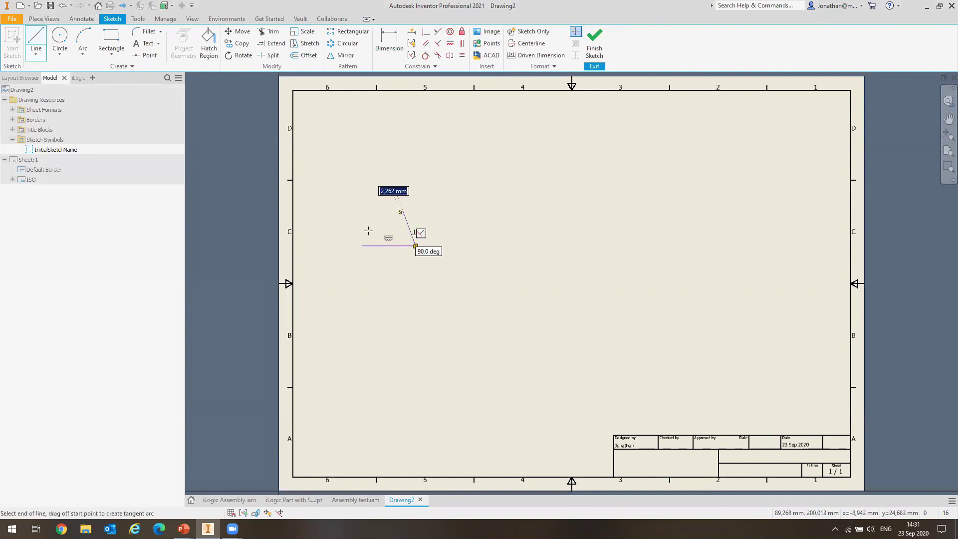
{"action": "left_click", "coordinate": [403, 212]}
{"action": "left_click", "coordinate": [362, 246]}
{"action": "key", "text": "Escape"}
Add the text 'Symbol' inside the triangle, finish the sketch, and enter the name New symbol
{"action": "scroll", "coordinate": [394, 239], "scroll_direction": "down", "scroll_amount": 5}
{"action": "left_click_drag", "start_coordinate": [414, 256], "coordinate": [403, 256]}
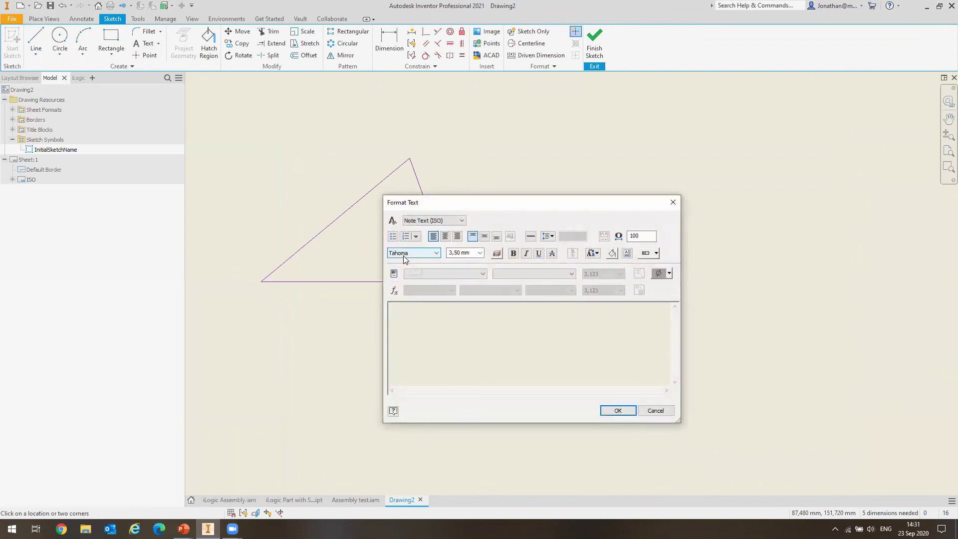
{"action": "type", "text": "Symbol"}
{"action": "left_click", "coordinate": [618, 410]}
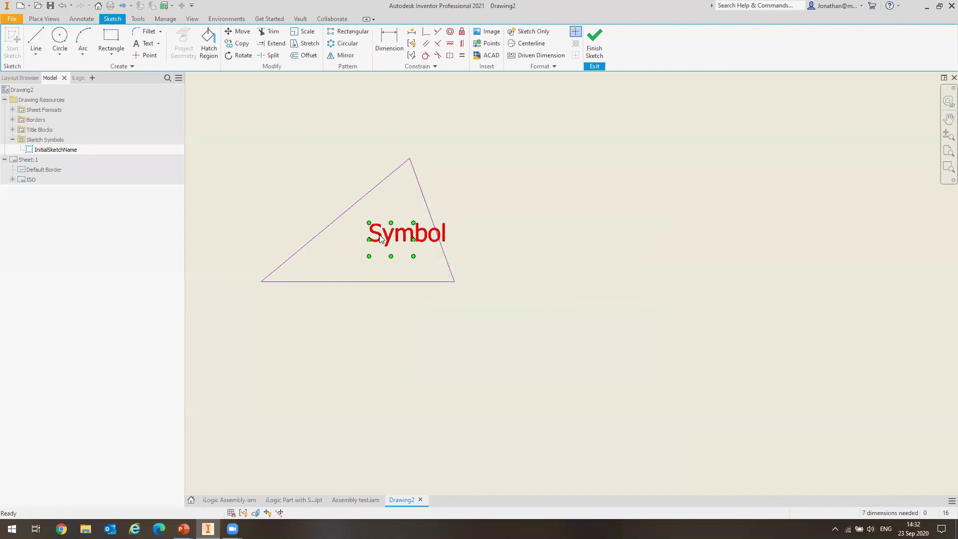
{"action": "left_click", "coordinate": [592, 50]}
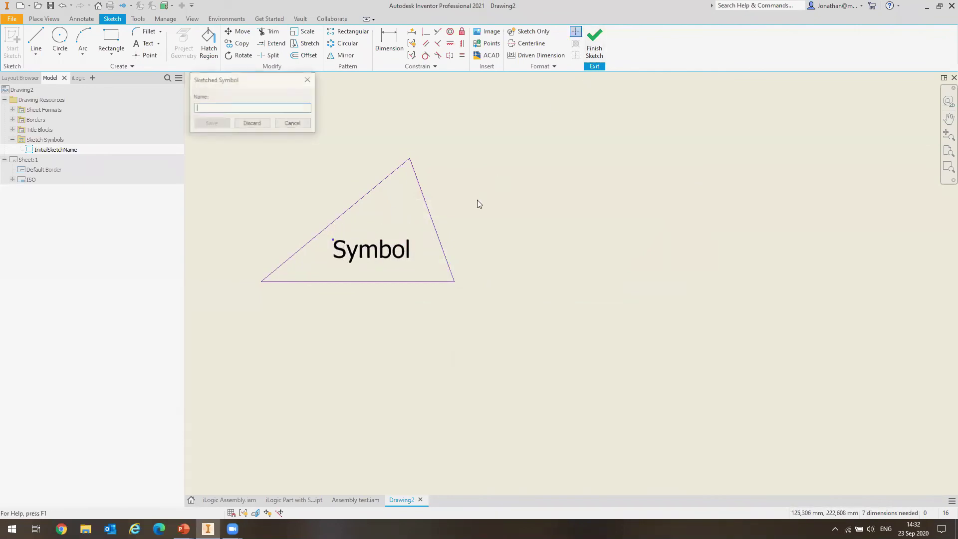
{"action": "type", "text": "New symbol"}
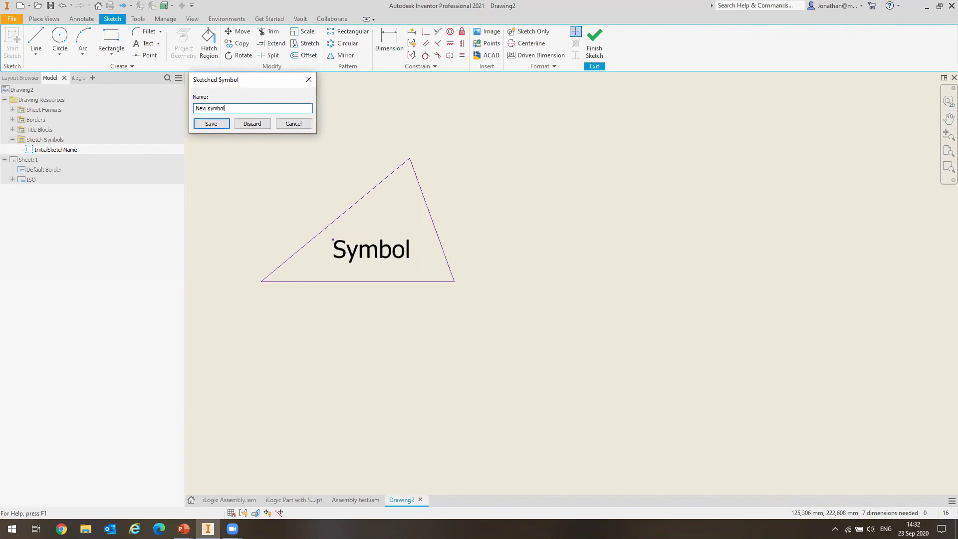
Save New symbol, place four copies on the sheet, and move the lower-right copy further right
{"action": "key", "text": "Return"}
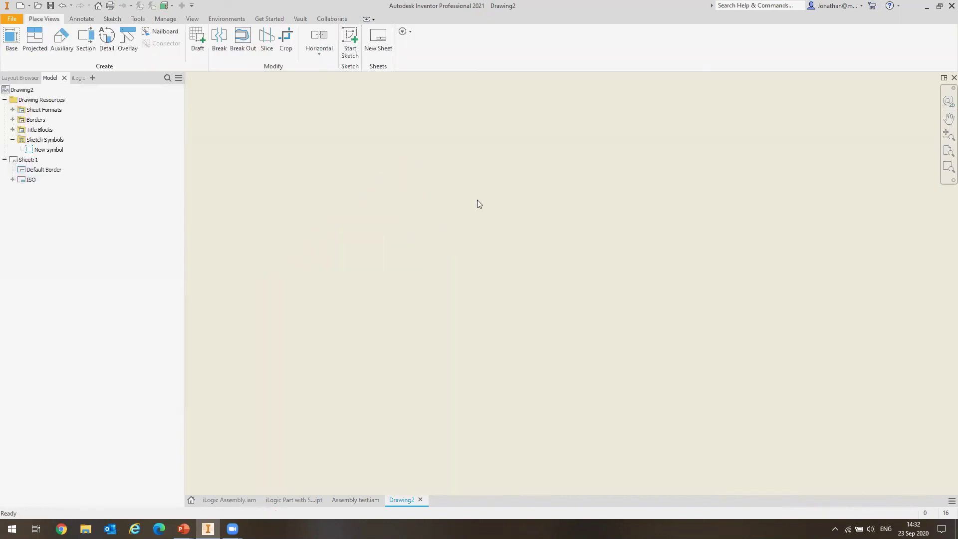
{"action": "left_click_drag", "start_coordinate": [43, 150], "coordinate": [295, 182]}
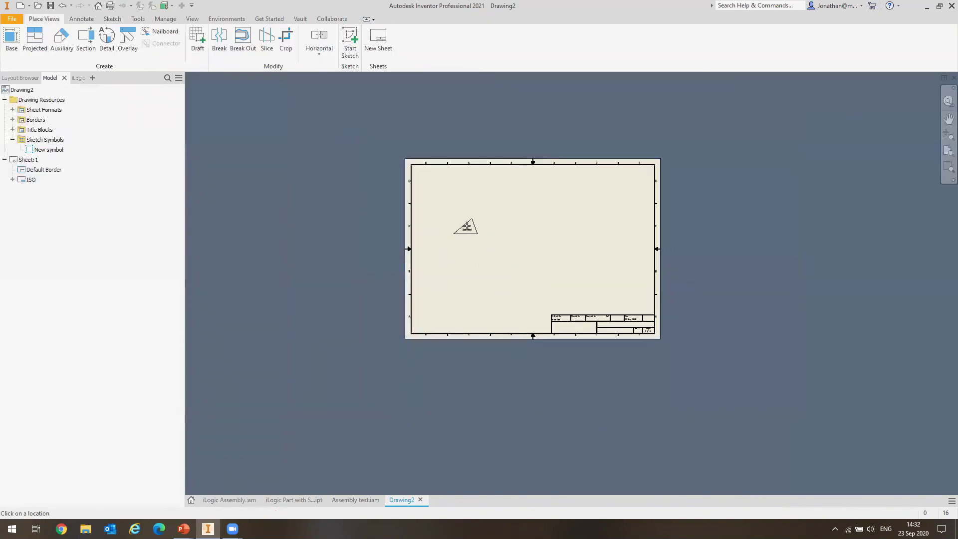
{"action": "left_click", "coordinate": [444, 206]}
{"action": "scroll", "coordinate": [464, 212], "scroll_direction": "up", "scroll_amount": 3}
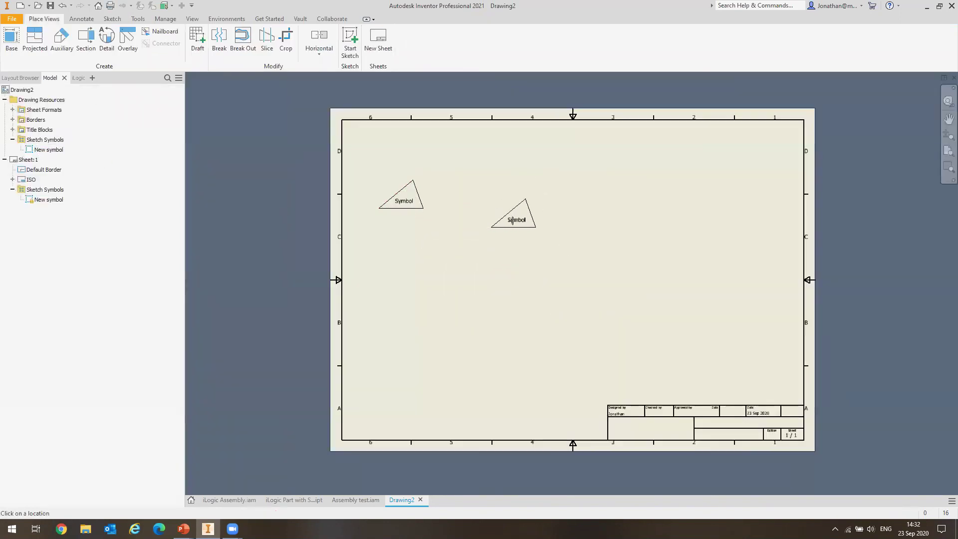
{"action": "left_click", "coordinate": [516, 216]}
{"action": "left_click", "coordinate": [489, 290]}
{"action": "left_click", "coordinate": [402, 295]}
{"action": "key", "text": "Escape"}
{"action": "left_click_drag", "start_coordinate": [496, 291], "coordinate": [612, 290]}
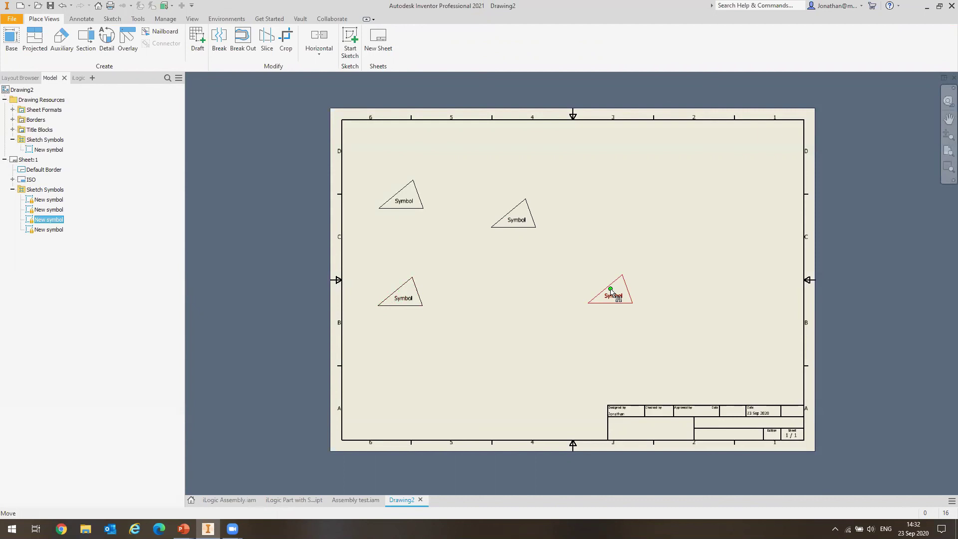
{"action": "left_click_drag", "start_coordinate": [612, 291], "coordinate": [612, 292]}
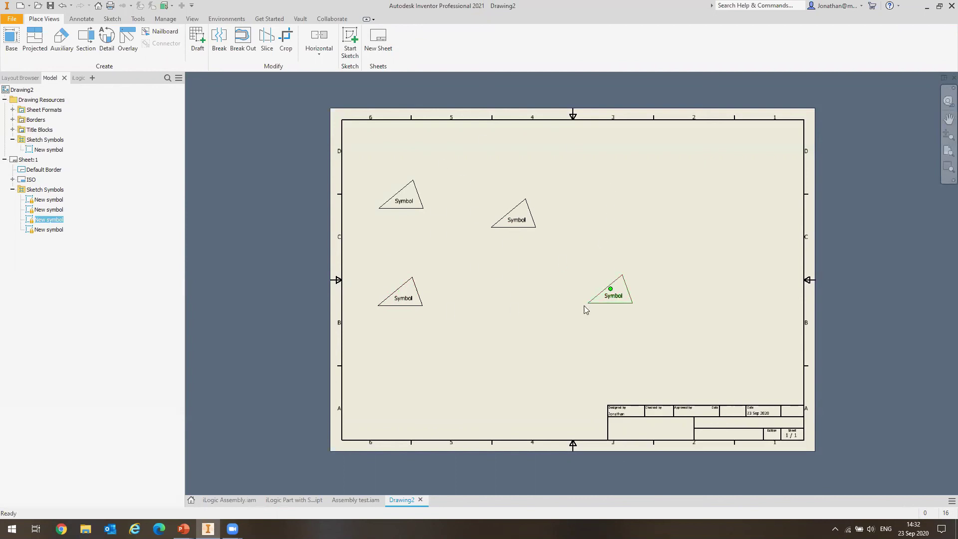